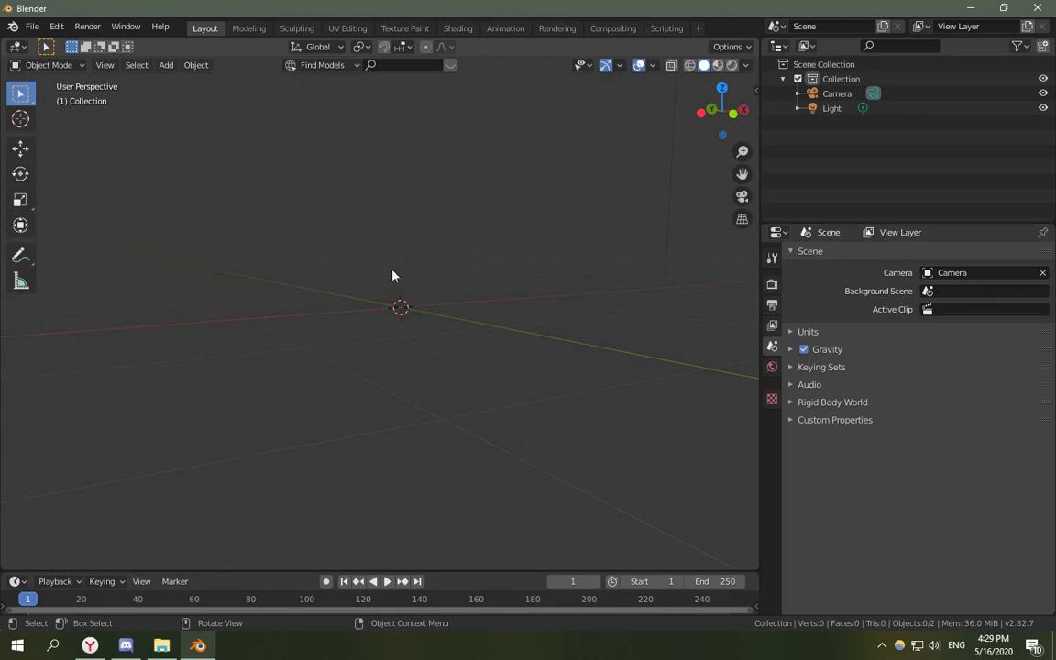
# Add a monkey mesh at the scene origin and give it a Subdivision modifier at level 2.
pyautogui.hotkey('shift', 'a')
pyautogui.moveTo(385, 284)
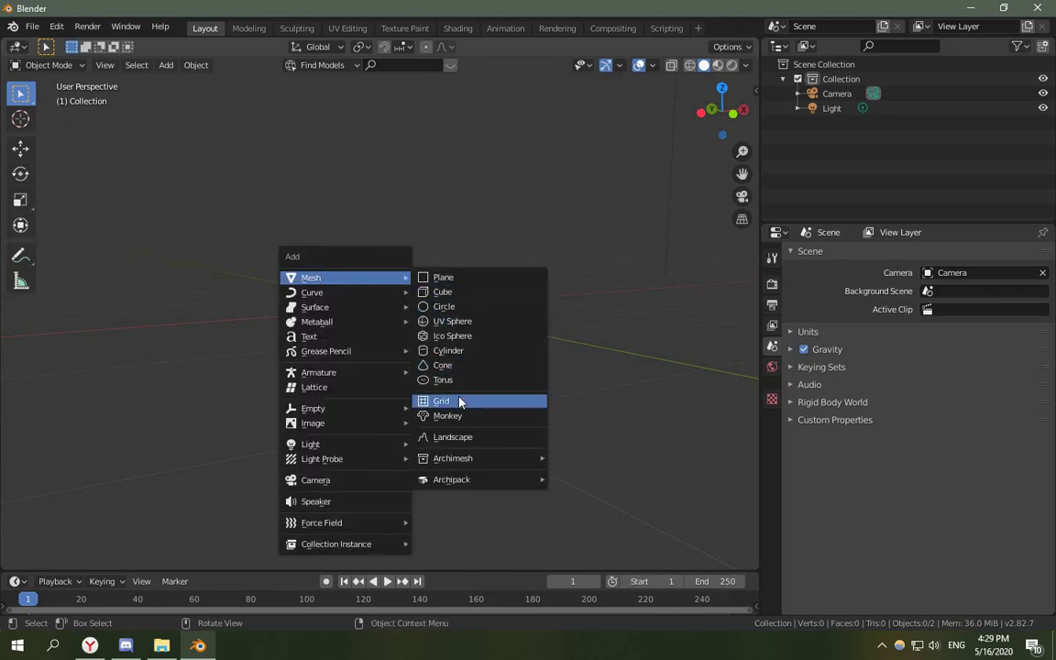
pyautogui.click(518, 417)
pyautogui.hotkey('ctrl', '2')
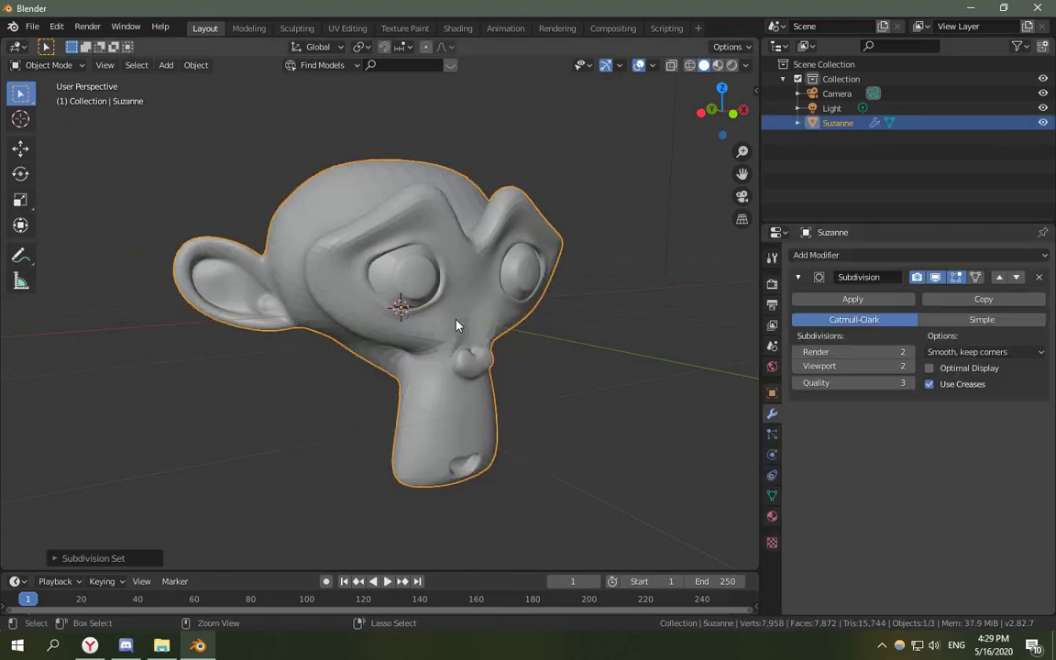
# Add a Remesh modifier to the monkey head and set its mode to Blocks.
pyautogui.click(855, 255)
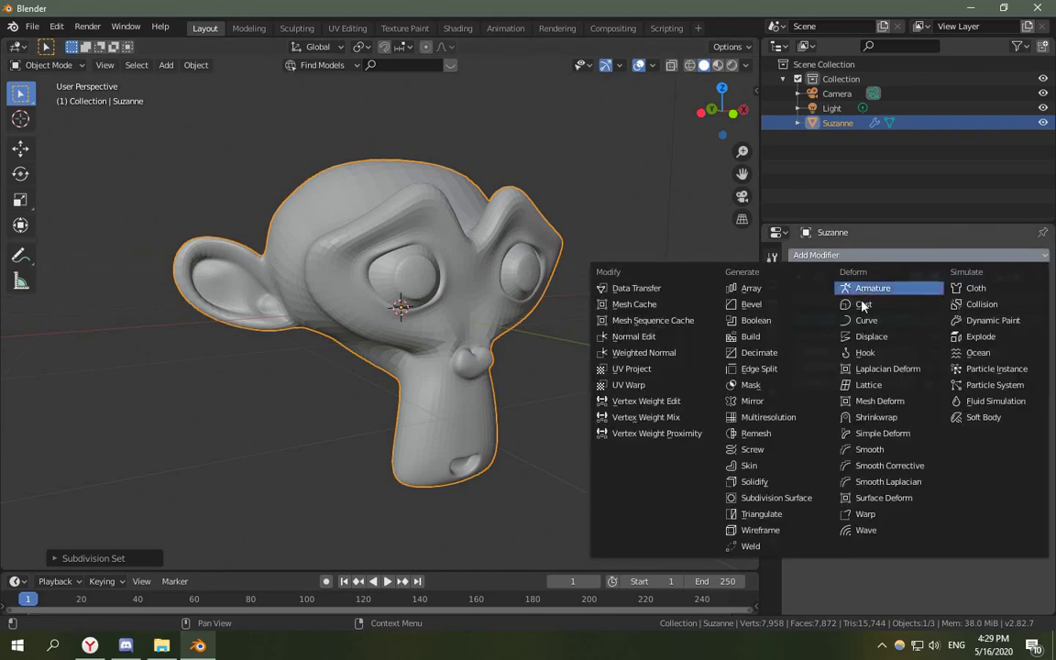
pyautogui.click(786, 433)
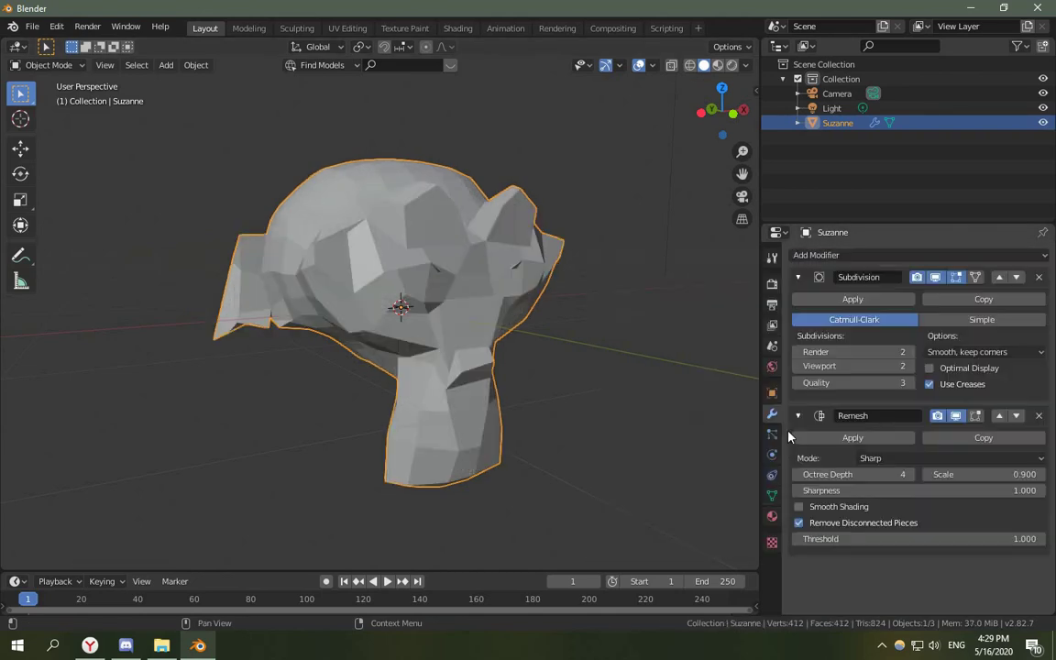
pyautogui.click(876, 458)
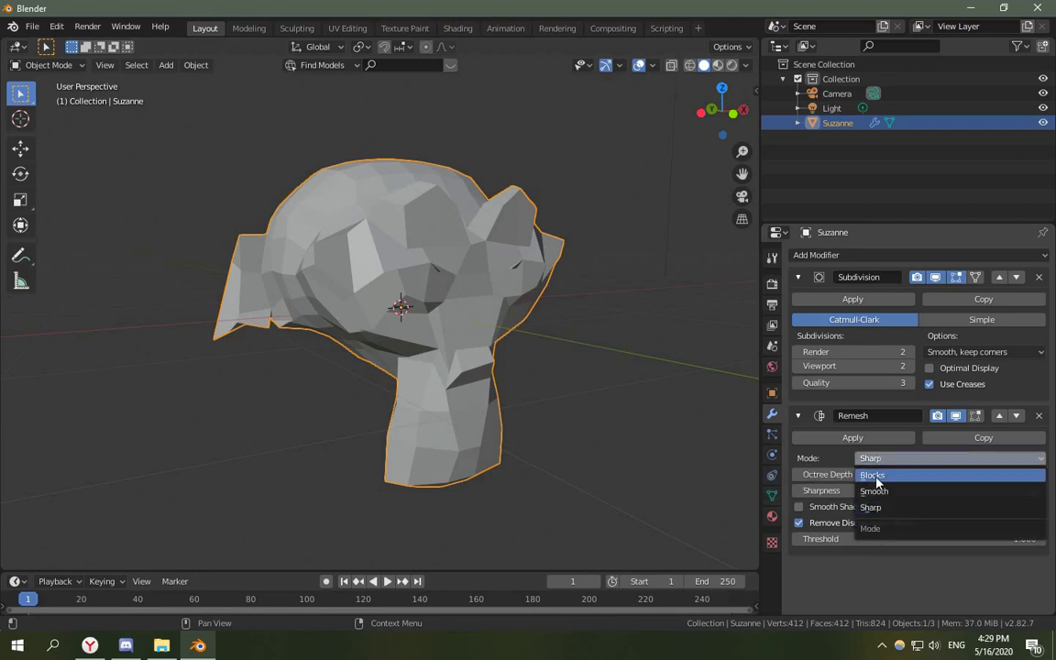
pyautogui.click(872, 474)
pyautogui.moveTo(448, 313); pyautogui.dragTo(651, 349, button='middle')
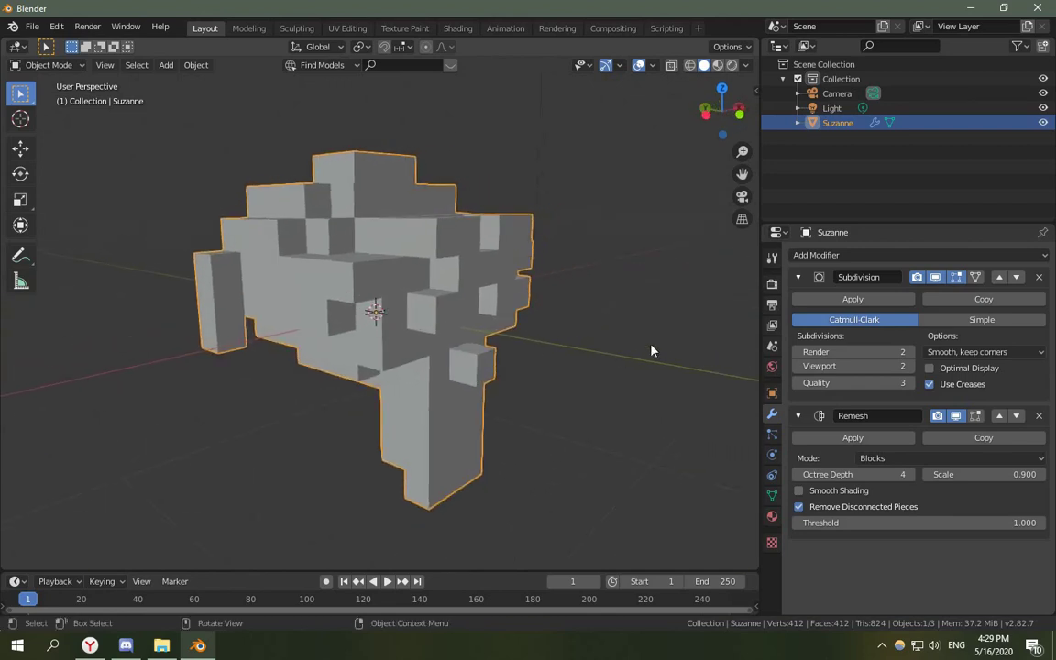
# Set the Remesh octree depth to 5 and reduce its scale to 0.432.
pyautogui.click(910, 477)
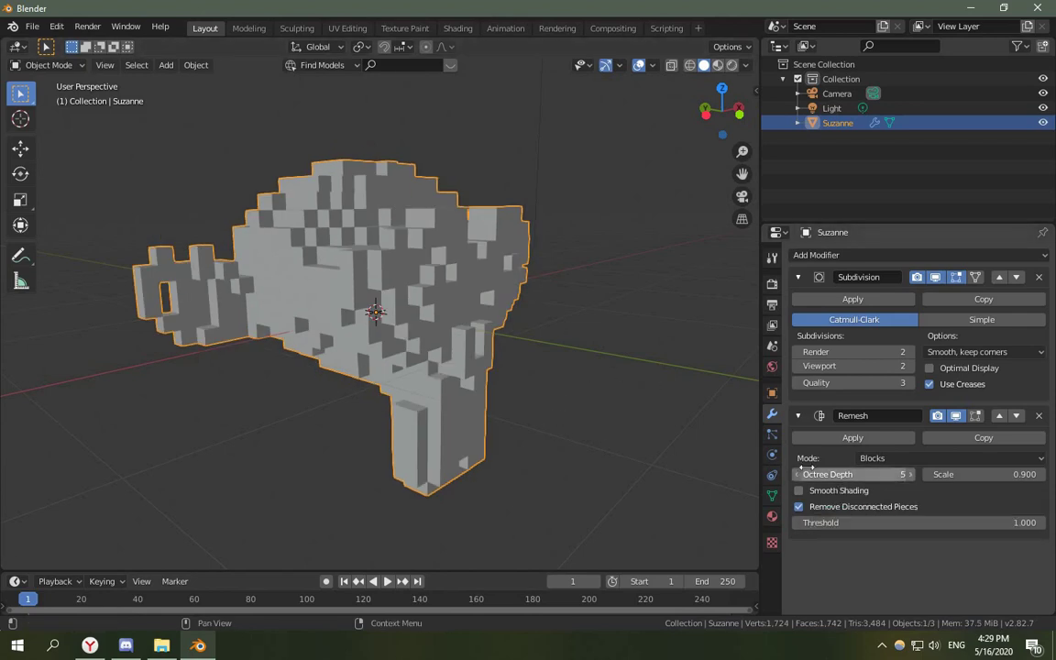
pyautogui.moveTo(1005, 473); pyautogui.dragTo(940, 489)
pyautogui.moveTo(830, 474); pyautogui.dragTo(853, 474)
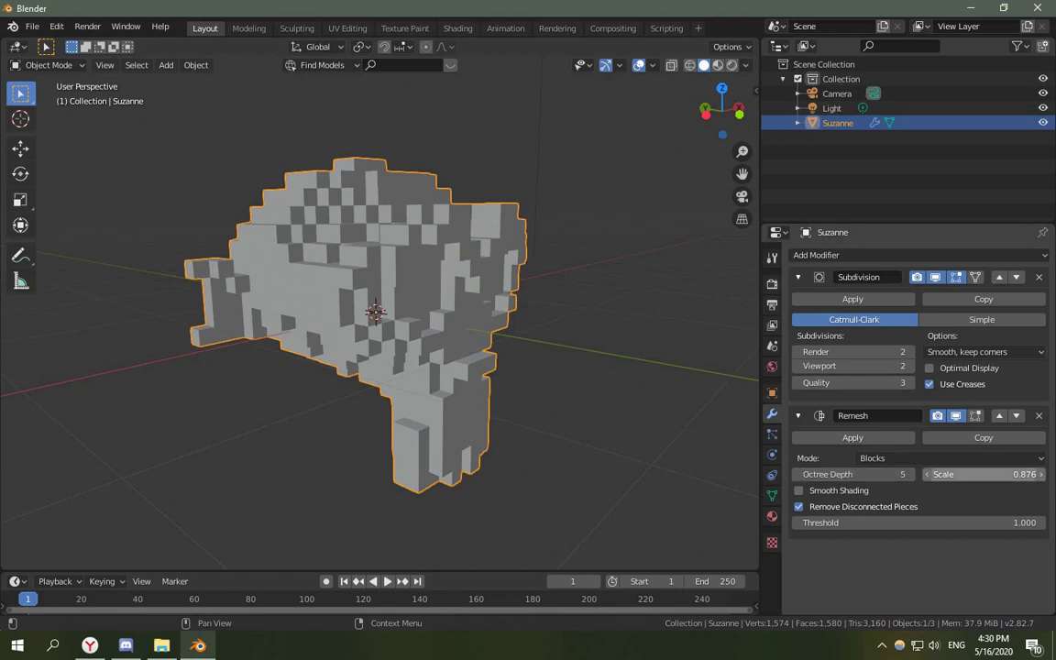
pyautogui.moveTo(985, 473); pyautogui.dragTo(586, 474)
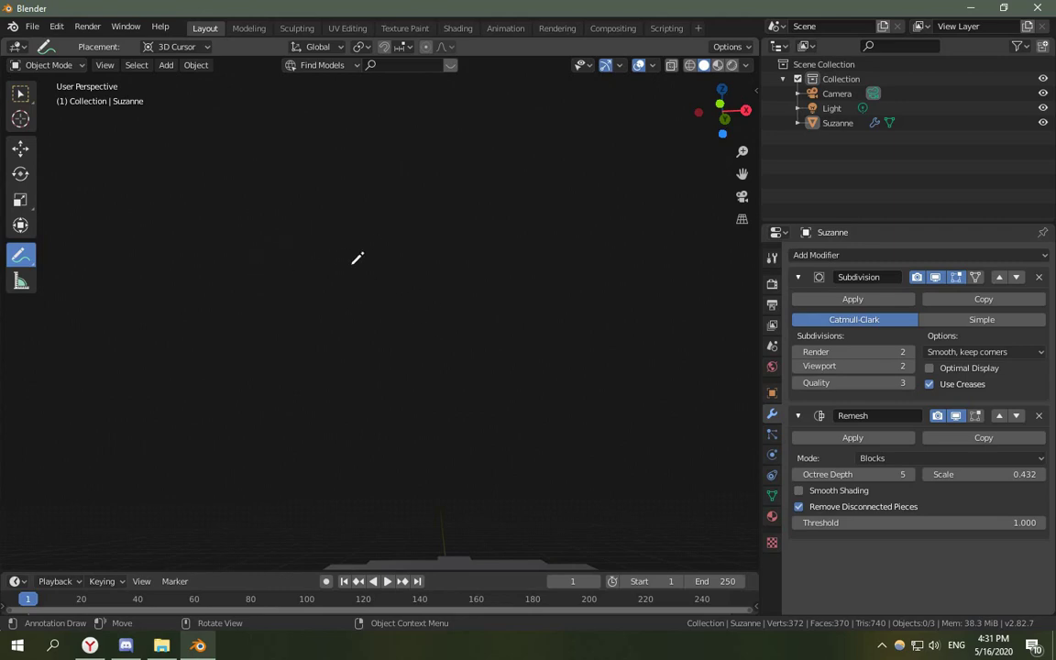
# Annotate the empty space above the monkey with a heart, a grid numbered 1 to 7 both ways, and a blocky outline of the heart.
pyautogui.moveTo(348, 249)
pyautogui.mouseDown()
pyautogui.moveTo(287, 241)
pyautogui.moveTo(311, 335)
pyautogui.moveTo(348, 392)
pyautogui.moveTo(371, 237)
pyautogui.moveTo(414, 249)
pyautogui.moveTo(399, 316)
pyautogui.moveTo(348, 406)
pyautogui.mouseUp()
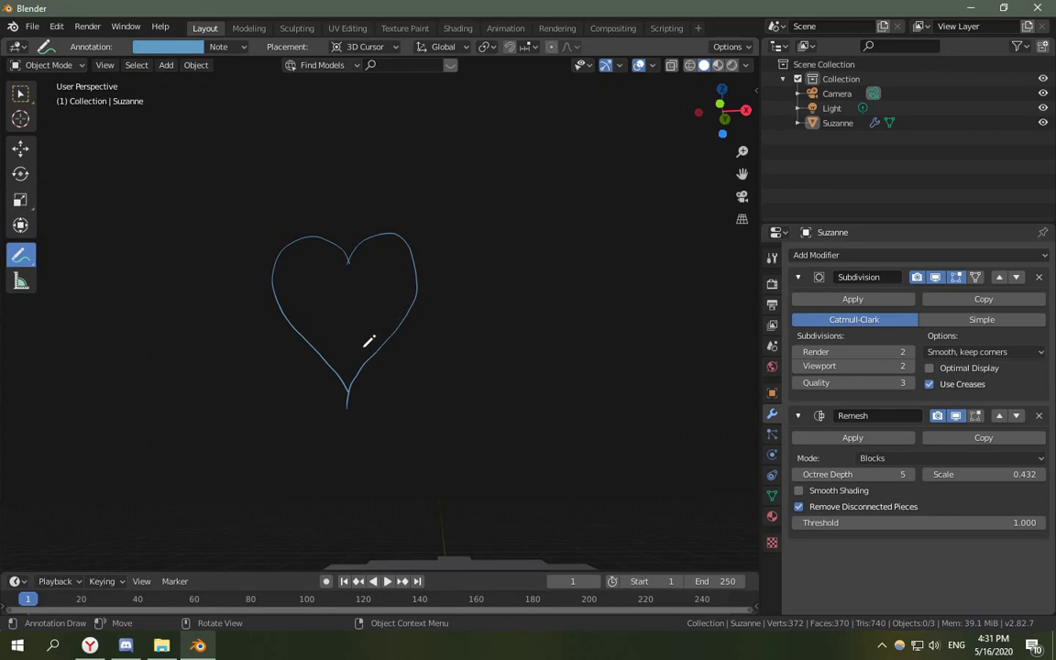
pyautogui.moveTo(354, 378)
pyautogui.mouseDown()
pyautogui.moveTo(400, 326)
pyautogui.moveTo(417, 253)
pyautogui.mouseUp()
pyautogui.moveTo(243, 176); pyautogui.dragTo(236, 277)
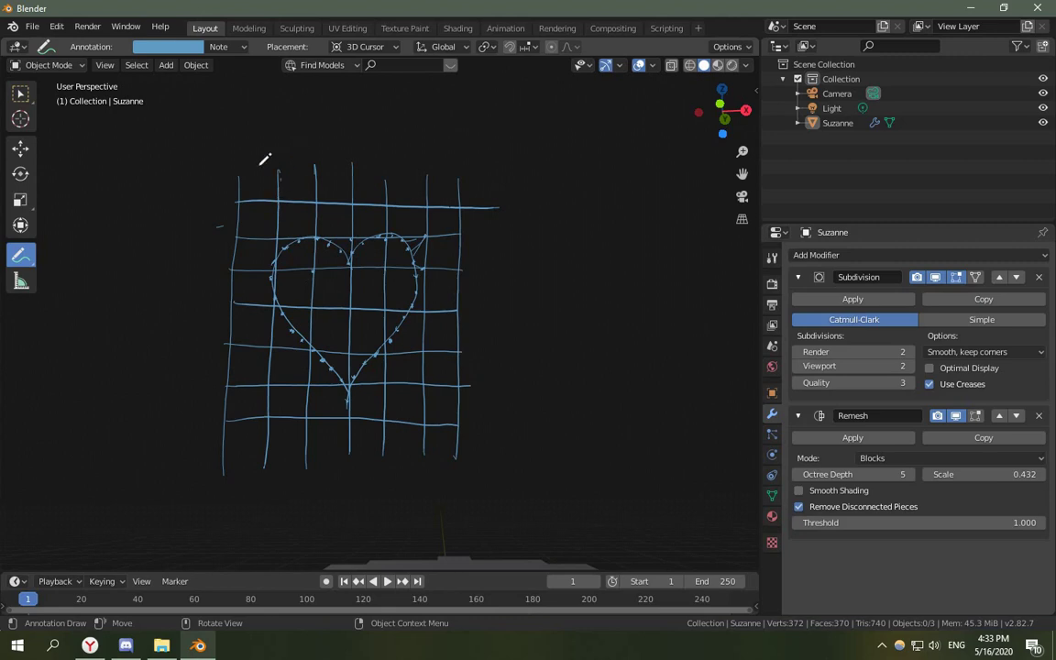
pyautogui.moveTo(233, 157); pyautogui.dragTo(453, 170)
pyautogui.moveTo(210, 237); pyautogui.dragTo(209, 433)
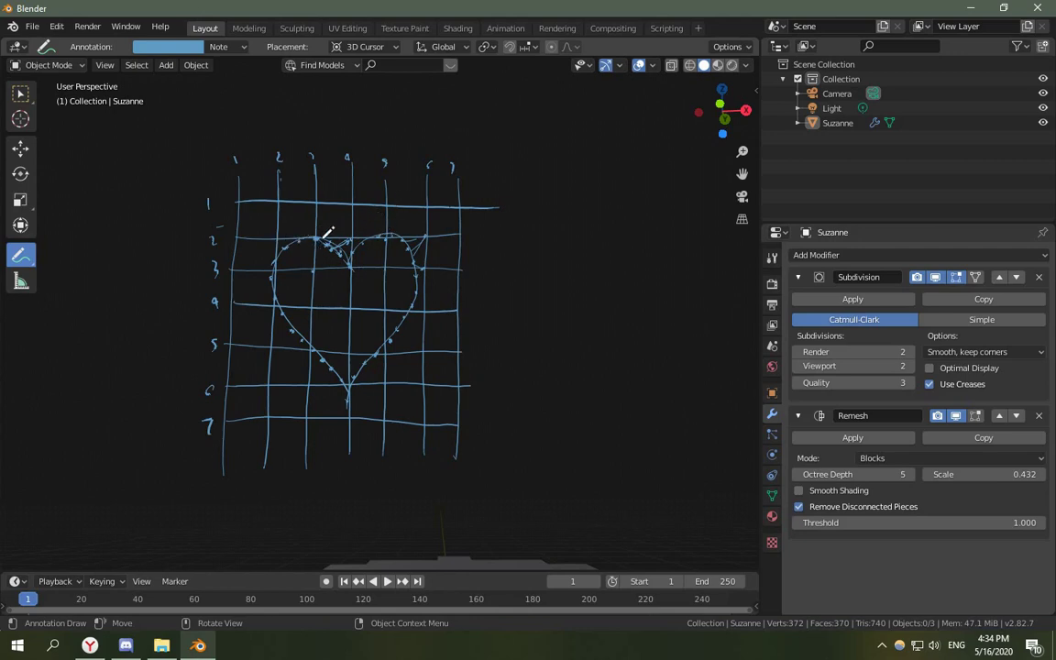
pyautogui.moveTo(314, 231)
pyautogui.mouseDown()
pyautogui.moveTo(411, 230)
pyautogui.moveTo(427, 267)
pyautogui.moveTo(424, 313)
pyautogui.moveTo(391, 303)
pyautogui.moveTo(388, 346)
pyautogui.moveTo(356, 357)
pyautogui.moveTo(351, 383)
pyautogui.moveTo(307, 388)
pyautogui.moveTo(311, 347)
pyautogui.moveTo(291, 349)
pyautogui.moveTo(271, 331)
pyautogui.moveTo(274, 246)
pyautogui.moveTo(290, 230)
pyautogui.moveTo(322, 236)
pyautogui.mouseUp()
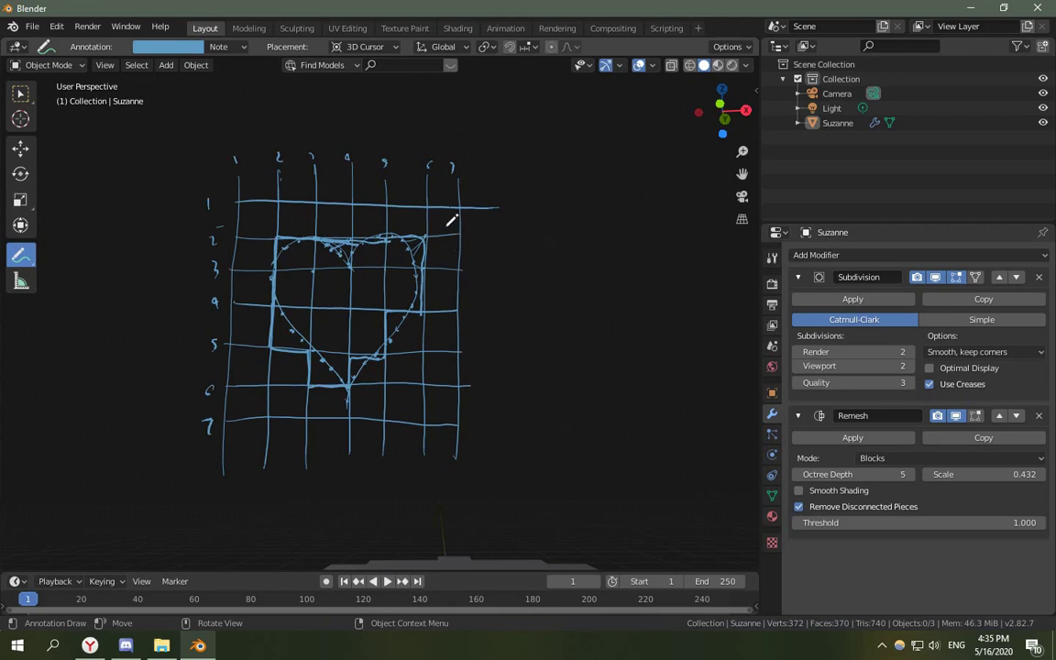
# Remove the Remesh modifier from the monkey head, keeping only the Subdivision modifier.
pyautogui.scroll(-8, 518, 264)
pyautogui.moveTo(518, 266); pyautogui.dragTo(513, 216, button='middle')
pyautogui.scroll(4, 512, 258)
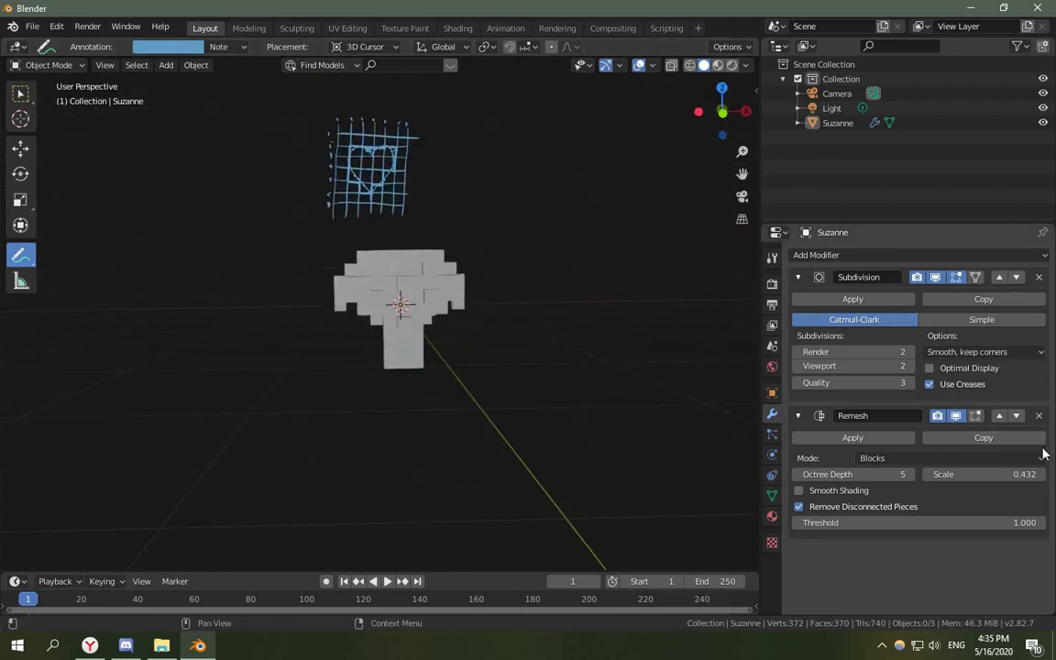
pyautogui.click(1040, 417)
pyautogui.moveTo(394, 275); pyautogui.dragTo(456, 290, button='middle')
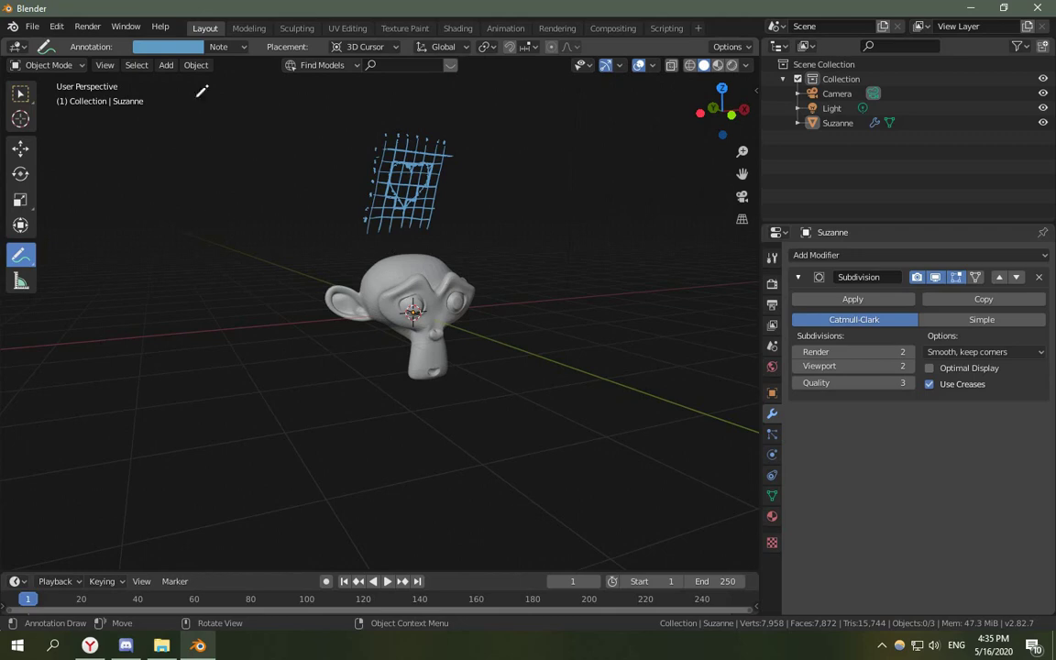
# Delete the Note annotation layer that holds the heart and grid sketch.
pyautogui.press('n')
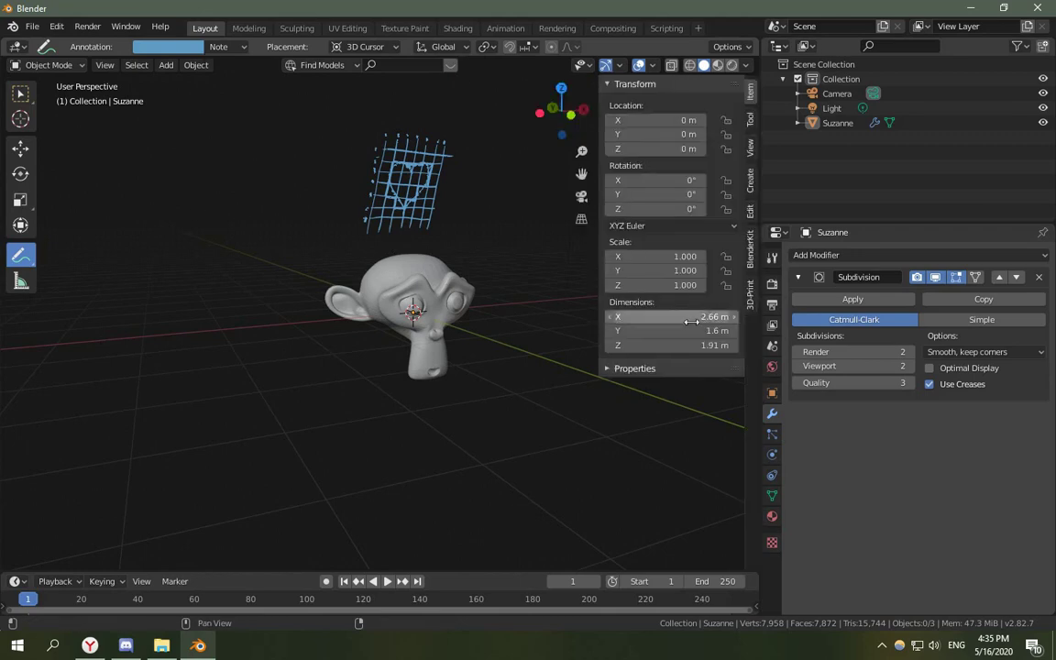
pyautogui.click(751, 146)
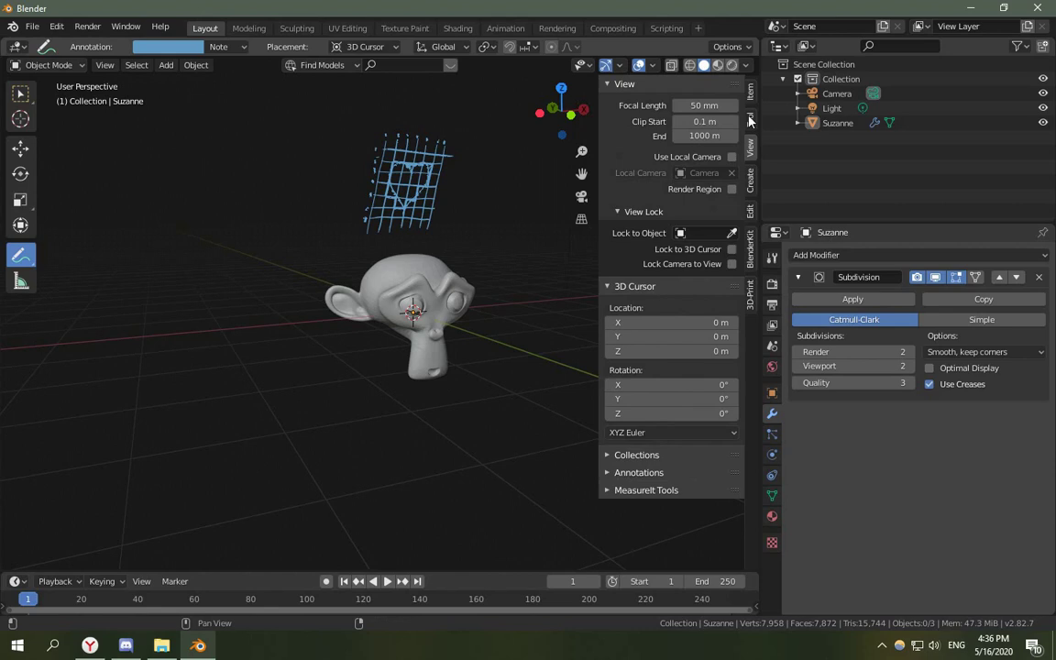
pyautogui.click(639, 472)
pyautogui.scroll(-1, 642, 471)
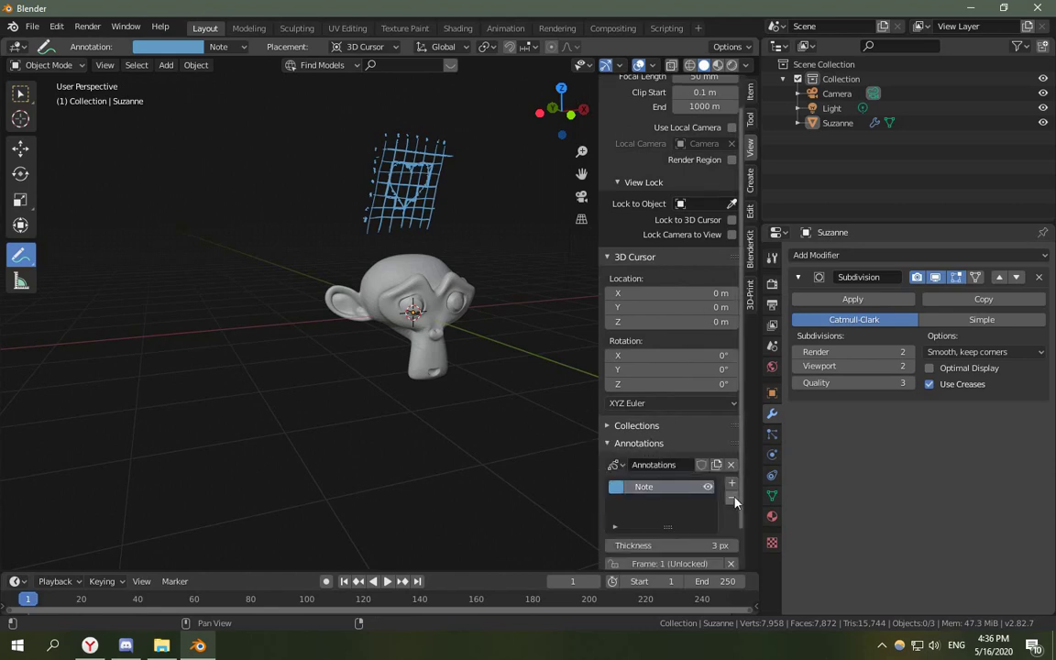
pyautogui.click(732, 497)
pyautogui.press('n')
pyautogui.scroll(4, 547, 356)
pyautogui.moveTo(548, 356); pyautogui.dragTo(536, 362, button='middle')
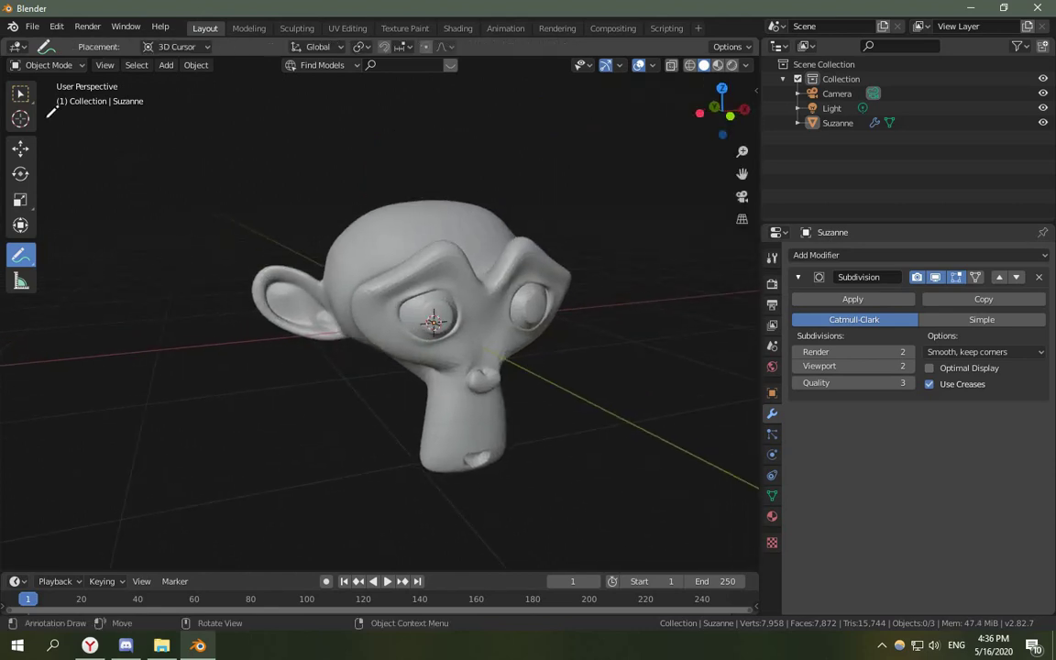
# Select the monkey head, set its Subdivision viewport level to 3 and raise the render level by one.
pyautogui.click(20, 93)
pyautogui.click(386, 264)
pyautogui.scroll(2, 386, 265)
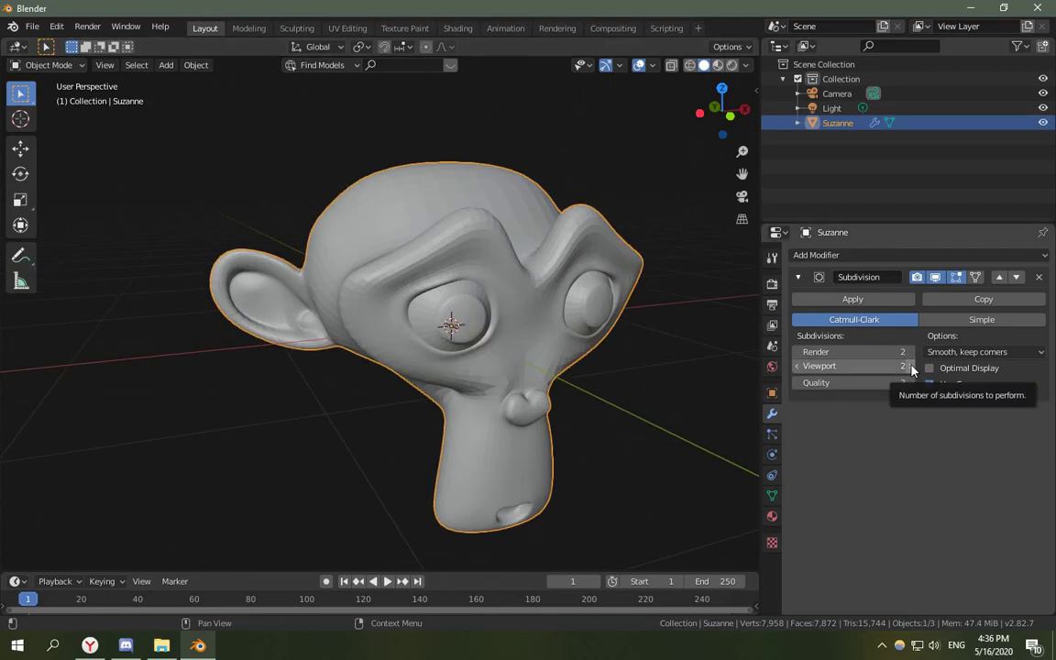
pyautogui.click(912, 366)
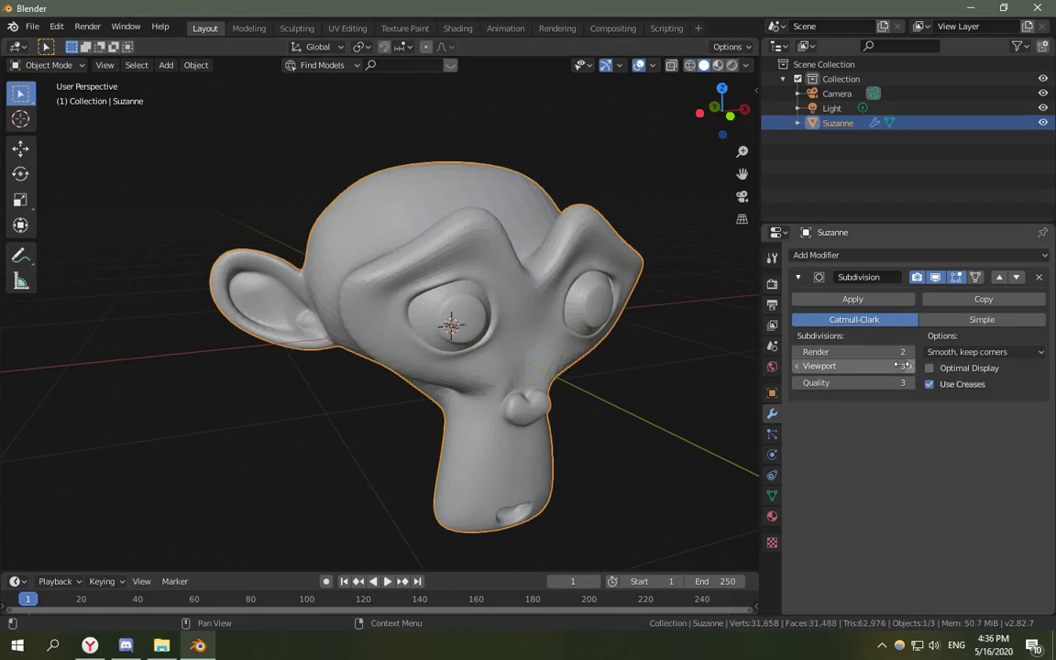
pyautogui.click(910, 352)
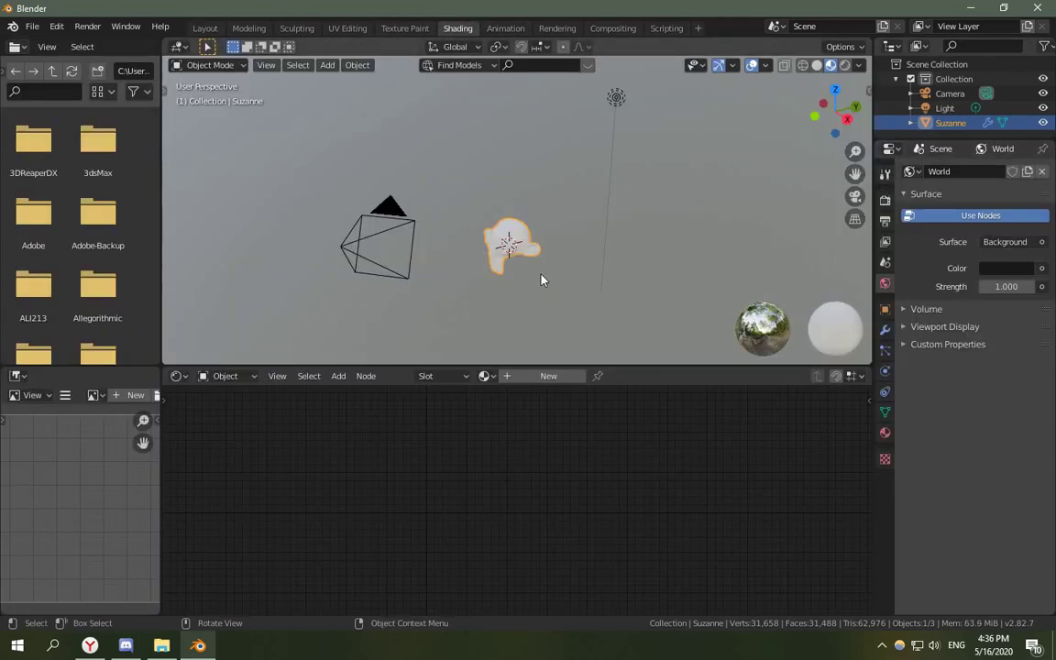
# Frame the monkey head from the front in the shading view and create a new material for it.
pyautogui.press('KP_Decimal')
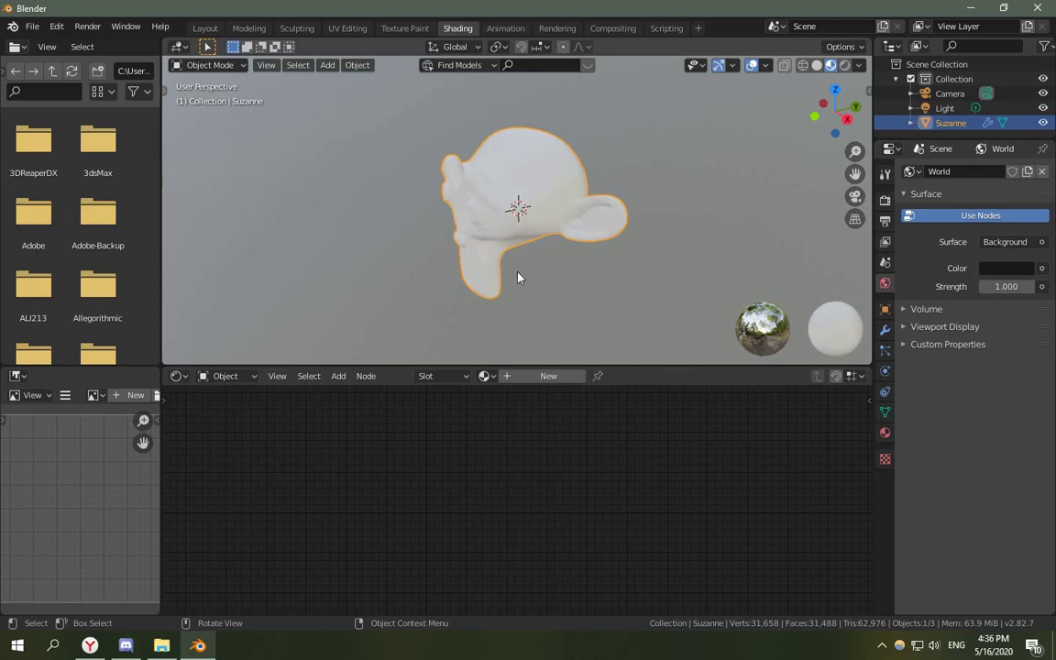
pyautogui.moveTo(498, 283); pyautogui.dragTo(545, 246, button='middle')
pyautogui.scroll(4, 608, 238)
pyautogui.scroll(-1, 608, 236)
pyautogui.scroll(5, 607, 242)
pyautogui.scroll(-6, 607, 242)
pyautogui.scroll(1, 545, 245)
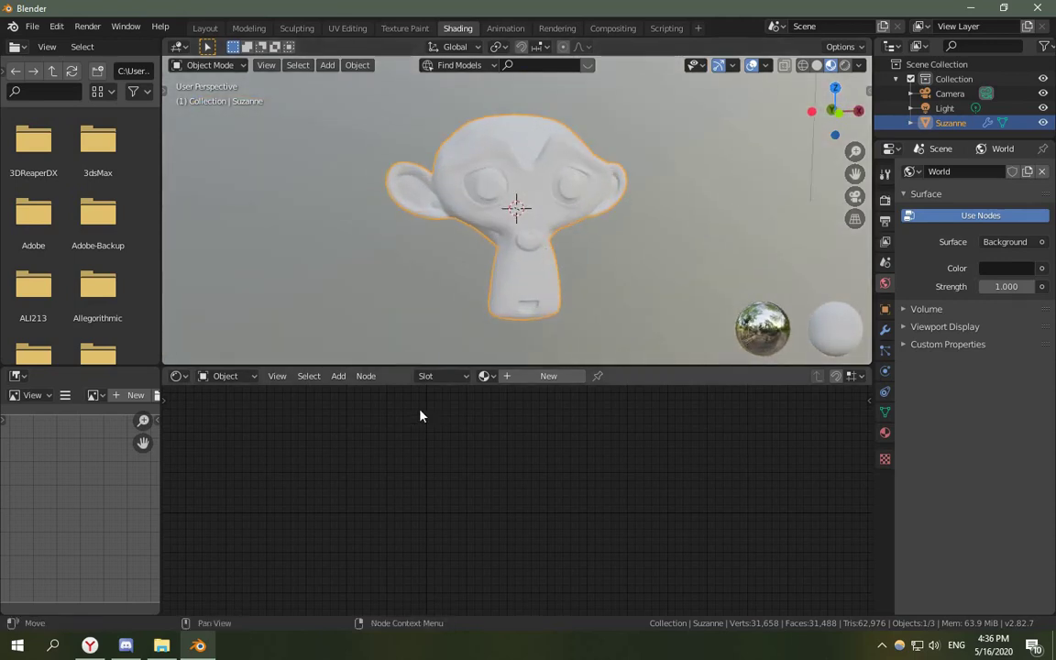
pyautogui.click(885, 433)
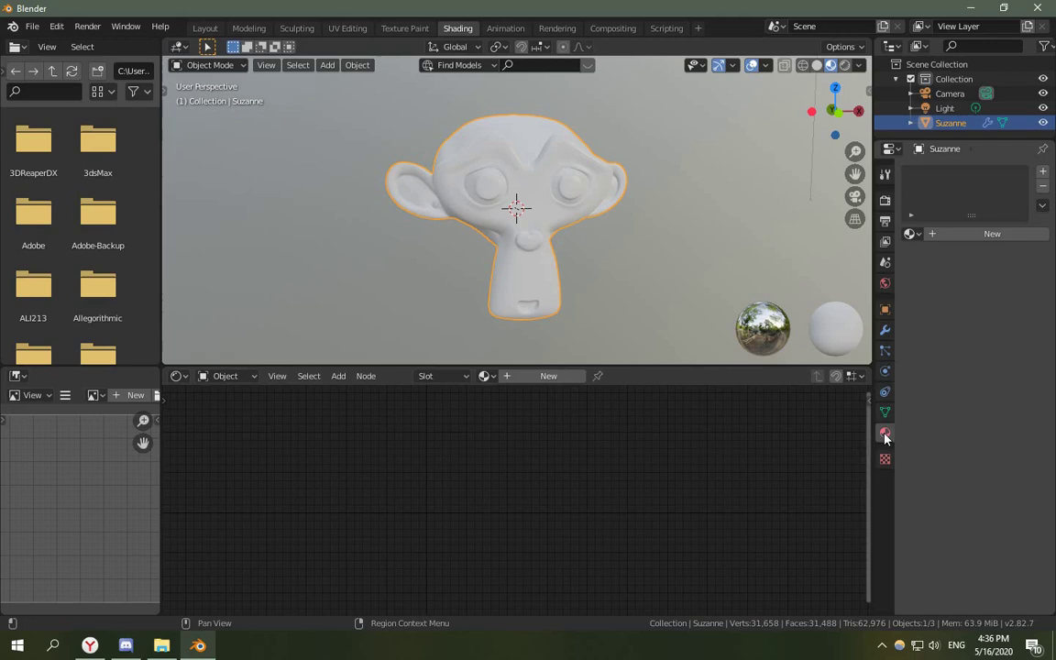
pyautogui.click(942, 299)
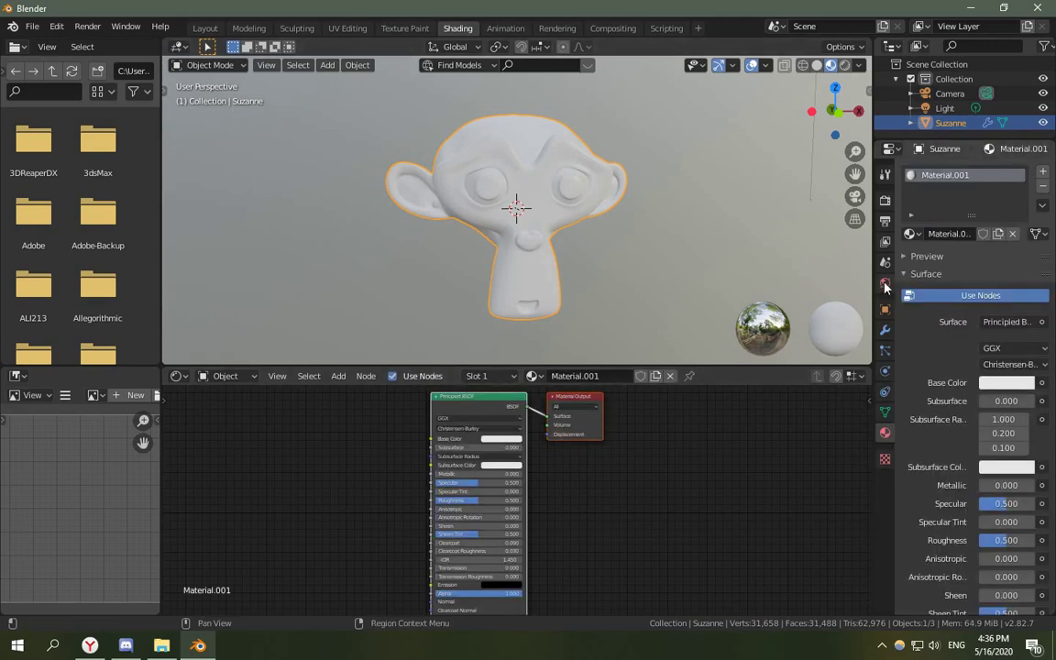
# Switch the render engine to Cycles and set its feature set to Experimental.
pyautogui.click(884, 174)
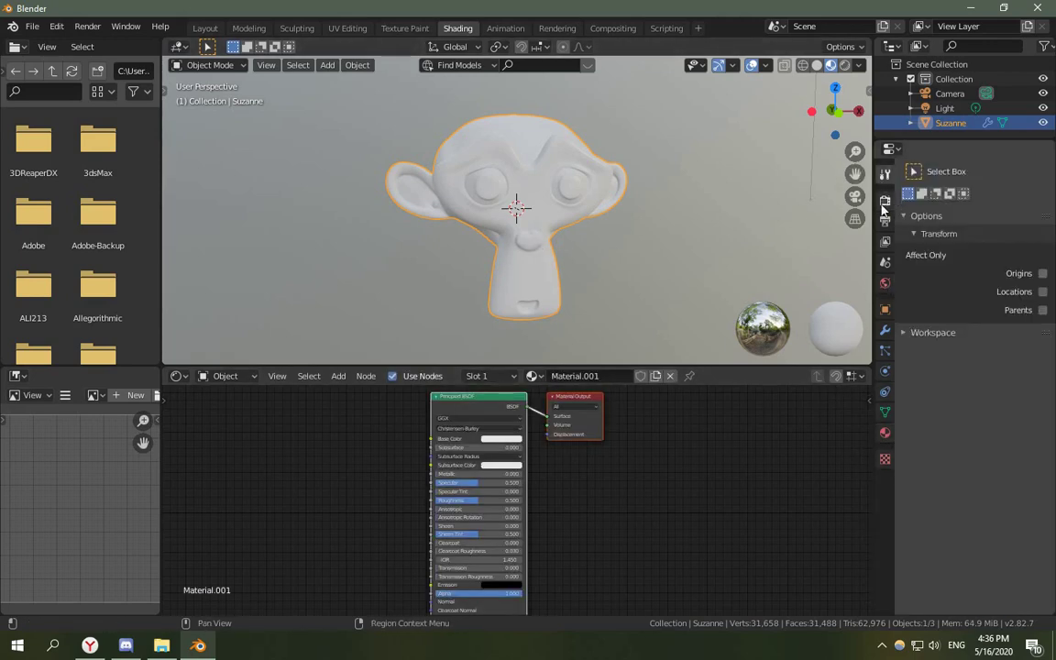
pyautogui.click(884, 199)
pyautogui.click(1011, 171)
pyautogui.click(989, 222)
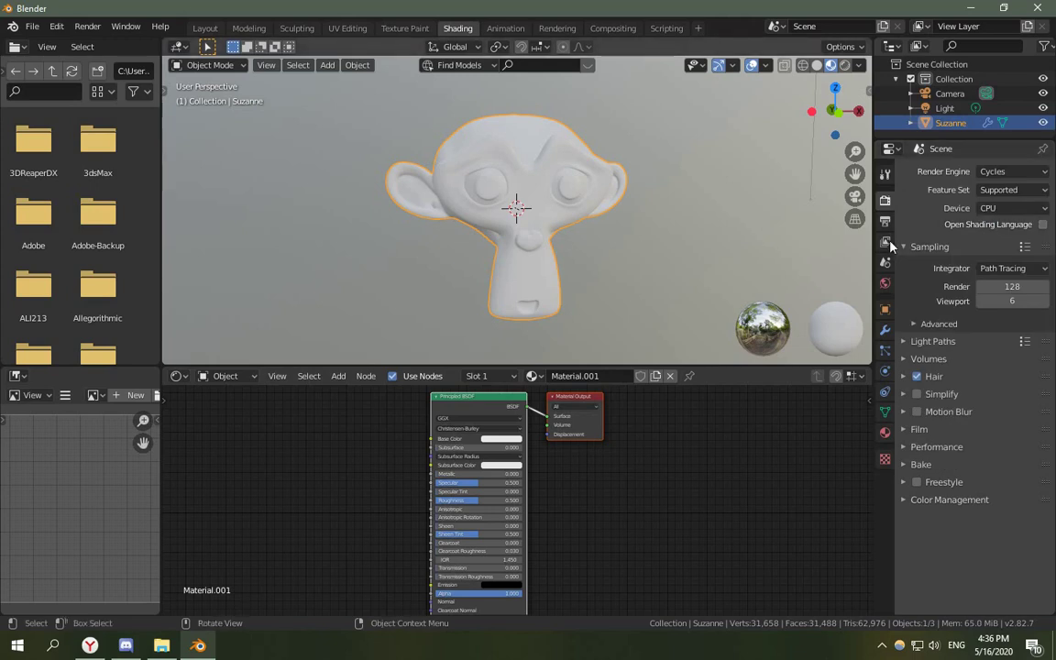
pyautogui.click(1007, 209)
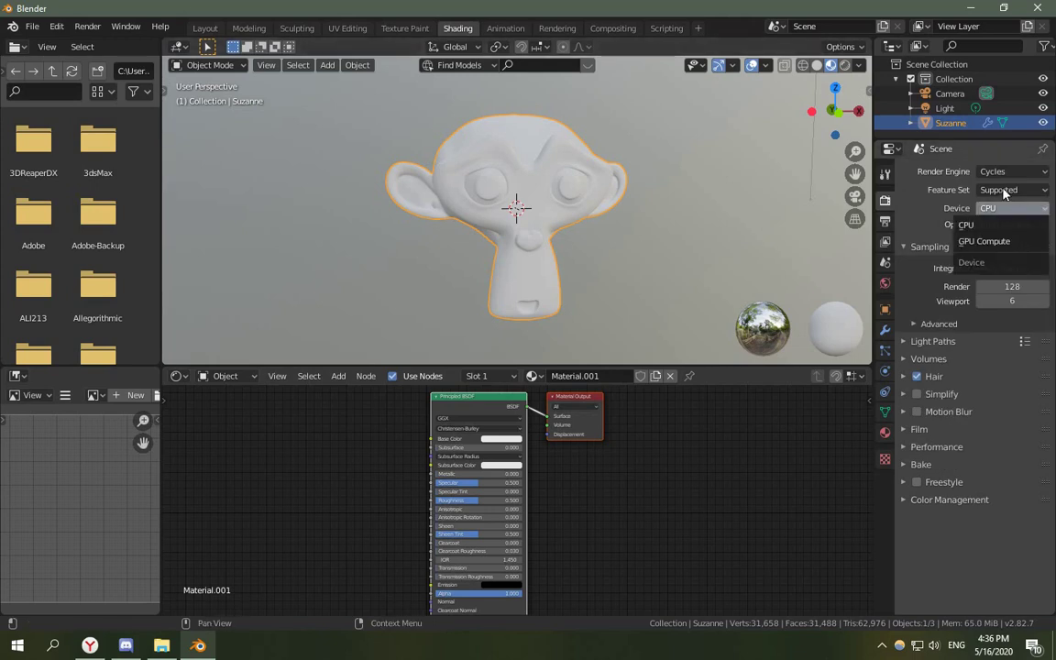
pyautogui.click(1002, 191)
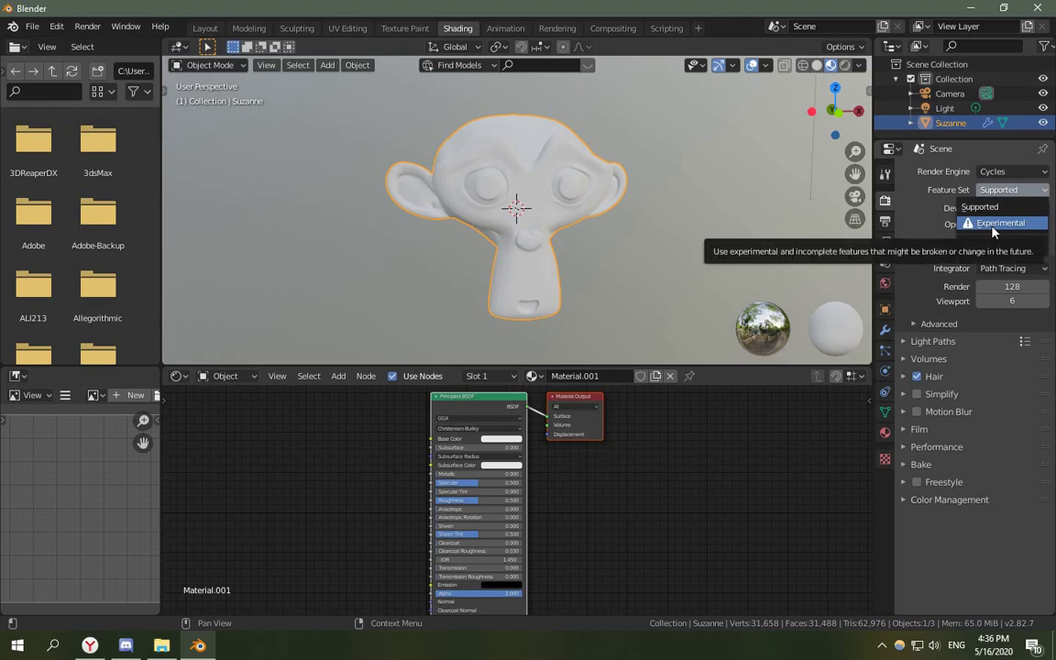
pyautogui.click(991, 225)
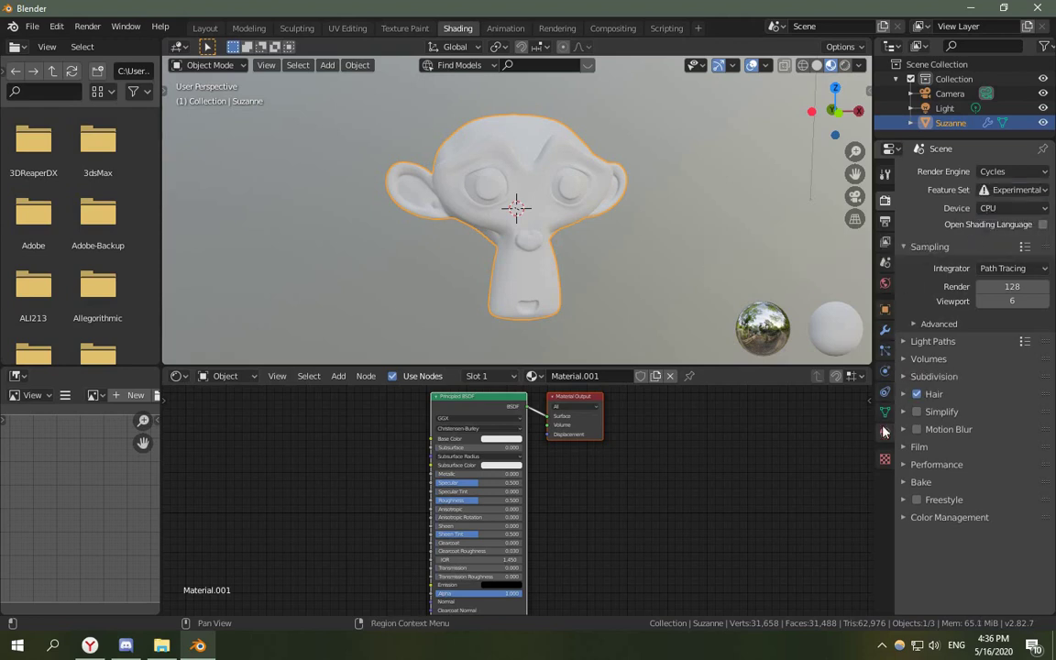
# Set the displacement method in the monkey material's surface settings to Displacement Only.
pyautogui.click(884, 432)
pyautogui.scroll(-7, 967, 461)
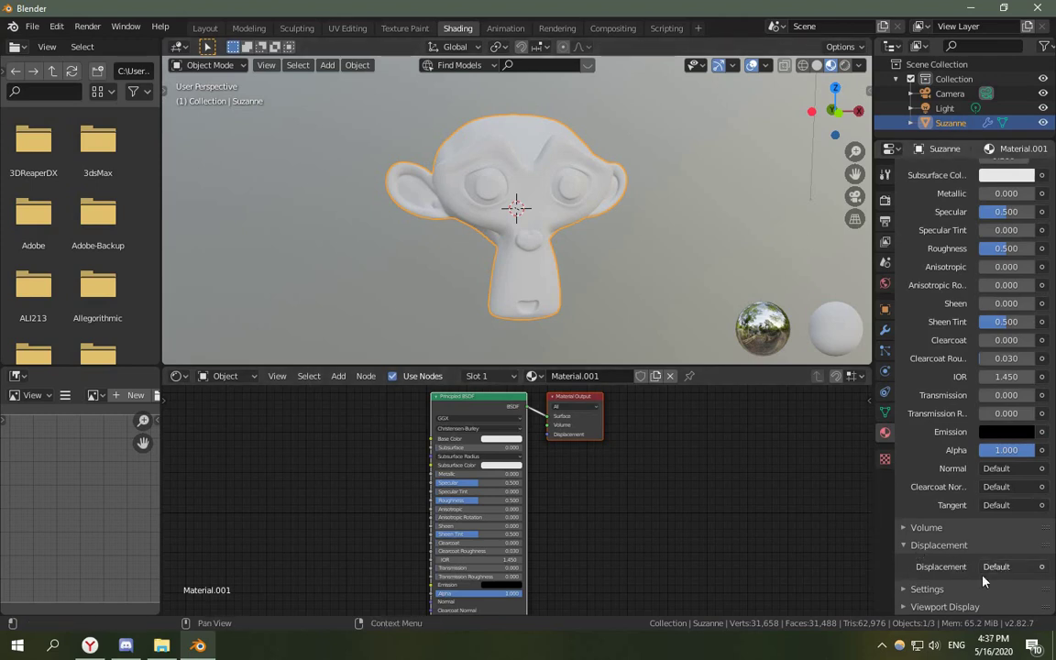
pyautogui.click(940, 596)
pyautogui.scroll(-5, 939, 568)
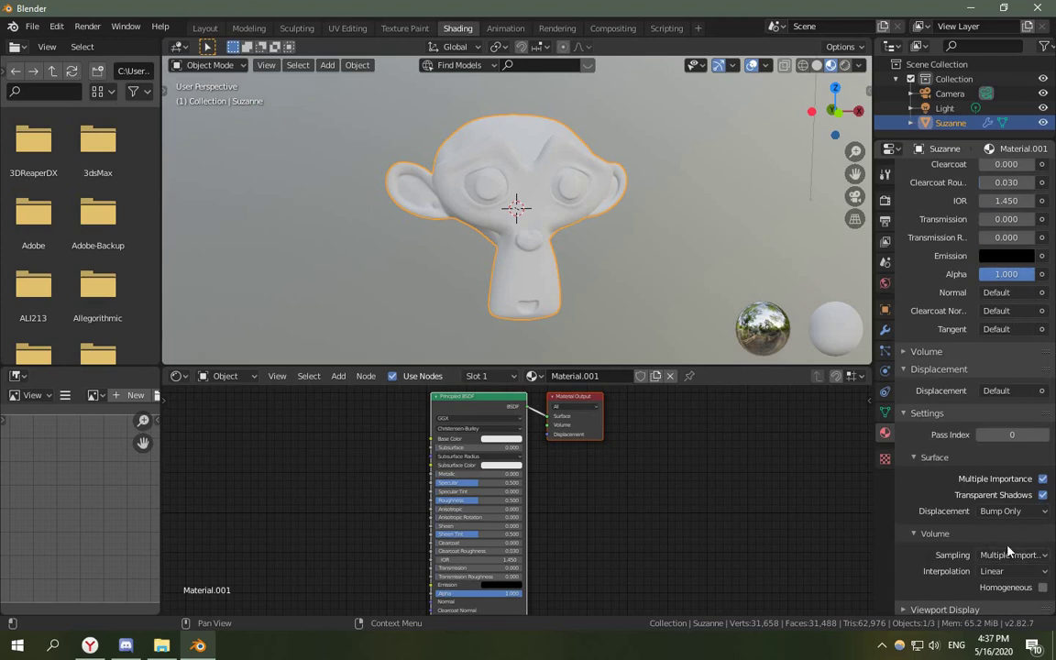
pyautogui.click(1003, 511)
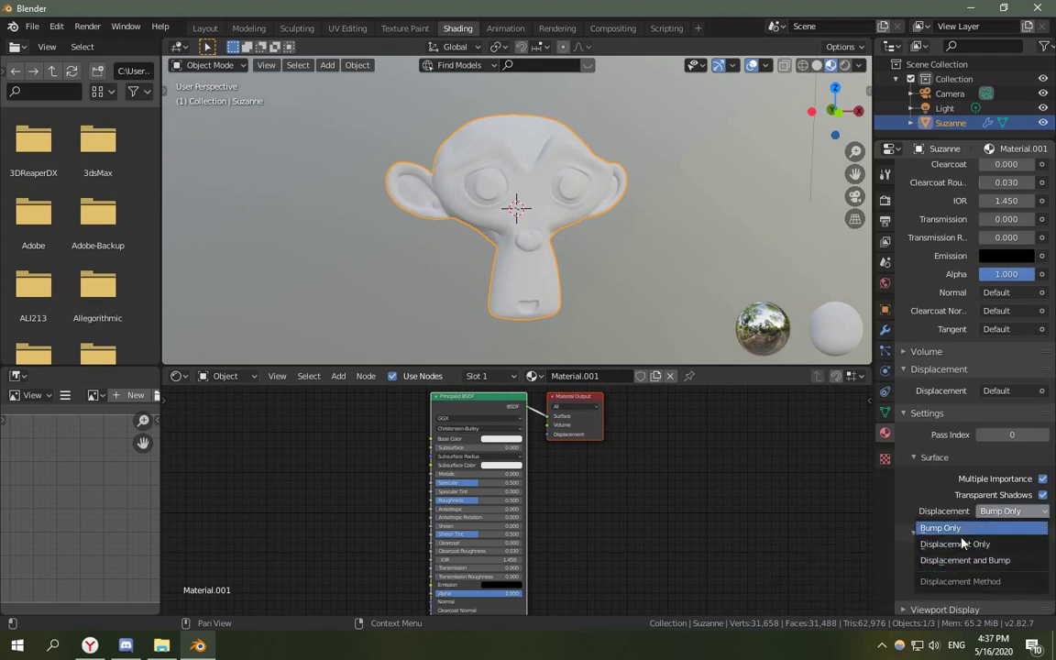
pyautogui.click(960, 544)
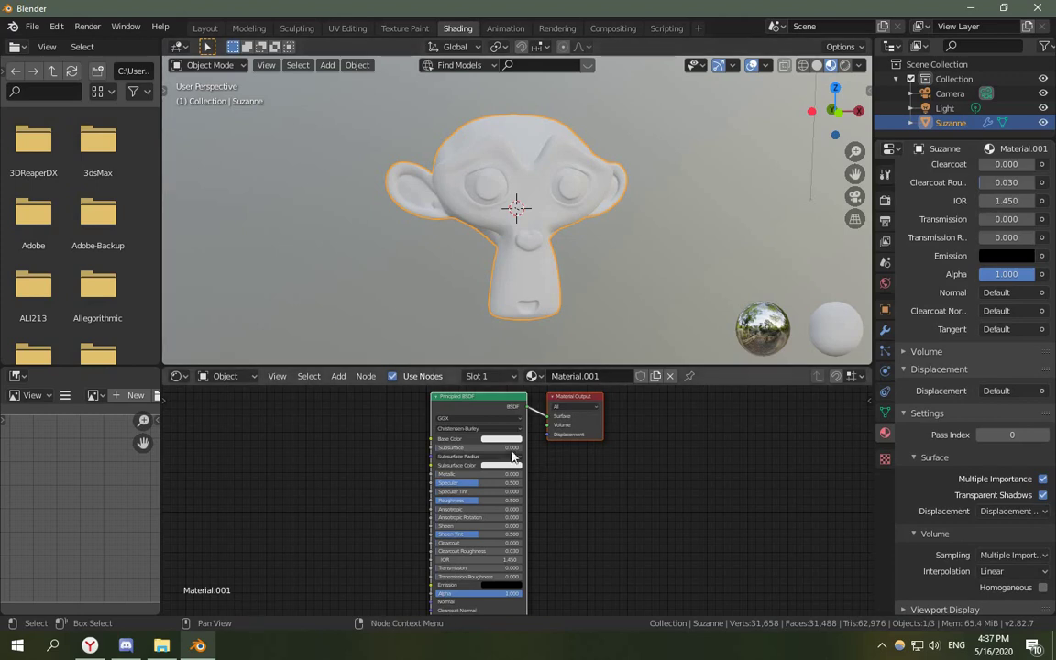
# Check the monkey head's lighting in rendered shading, and return the viewport to solid shading.
pyautogui.press('z')
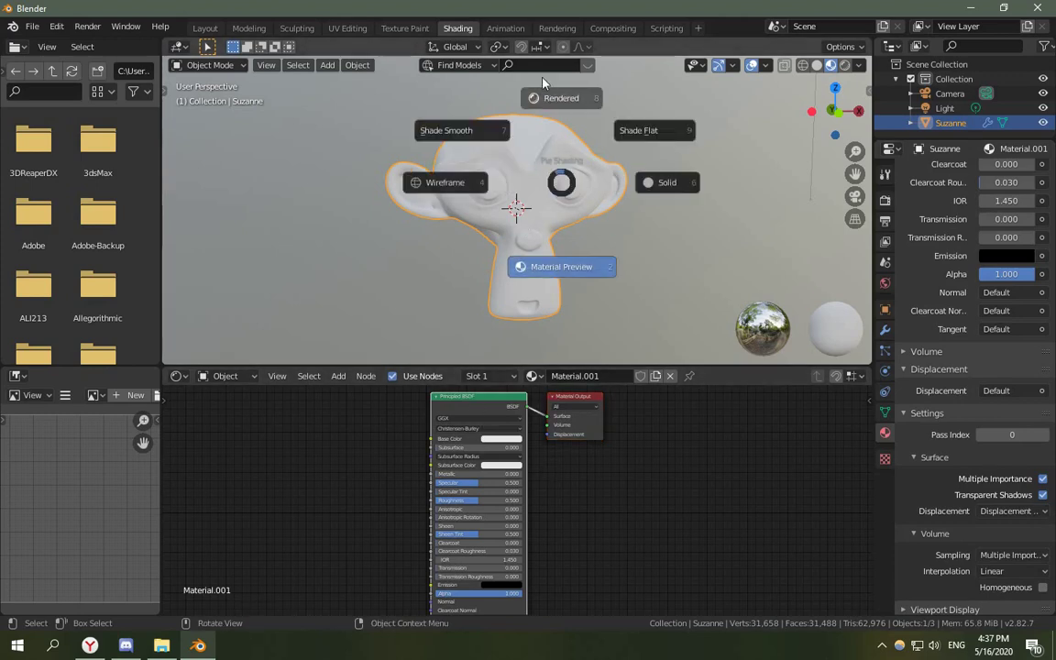
pyautogui.click(542, 82)
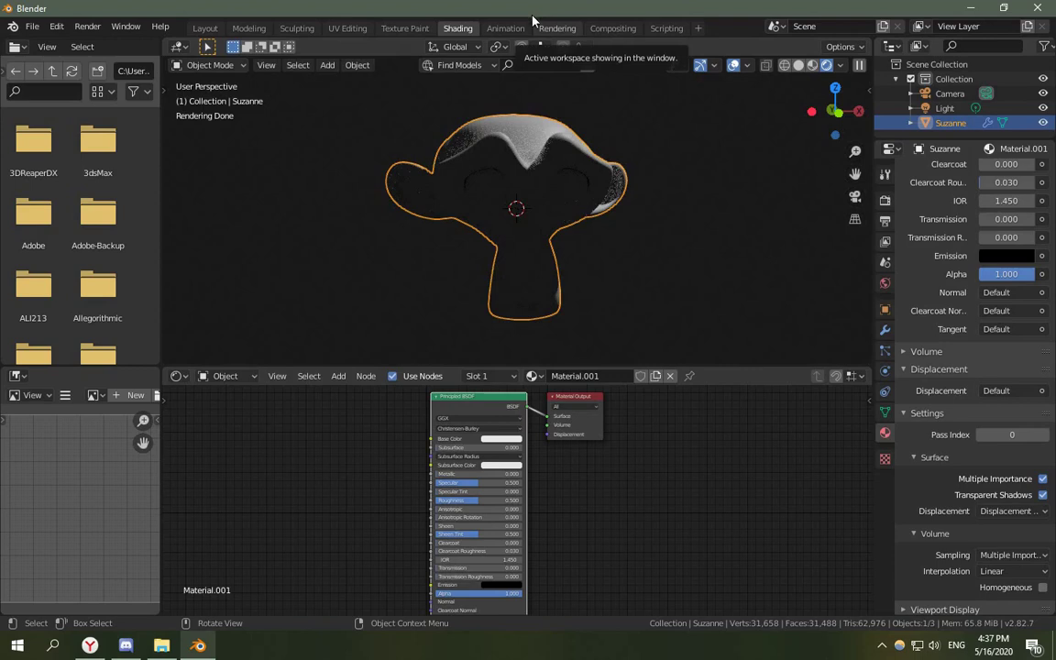
pyautogui.moveTo(640, 201)
pyautogui.mouseDown(button='middle')
pyautogui.moveTo(528, 260)
pyautogui.moveTo(471, 245)
pyautogui.moveTo(634, 219)
pyautogui.mouseUp(button='middle')
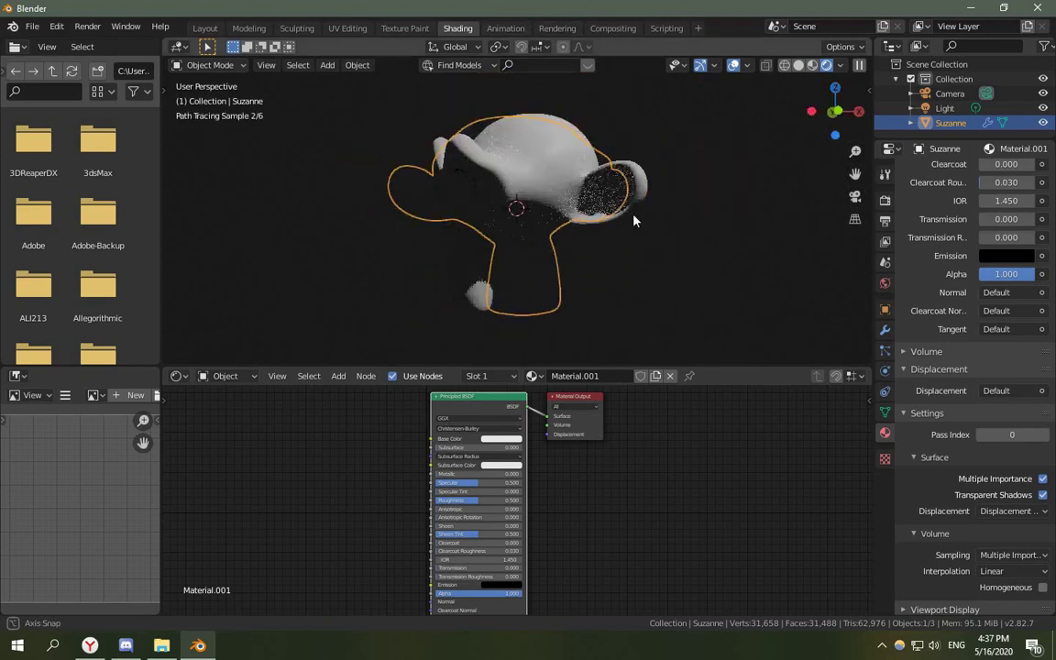
pyautogui.press('z')
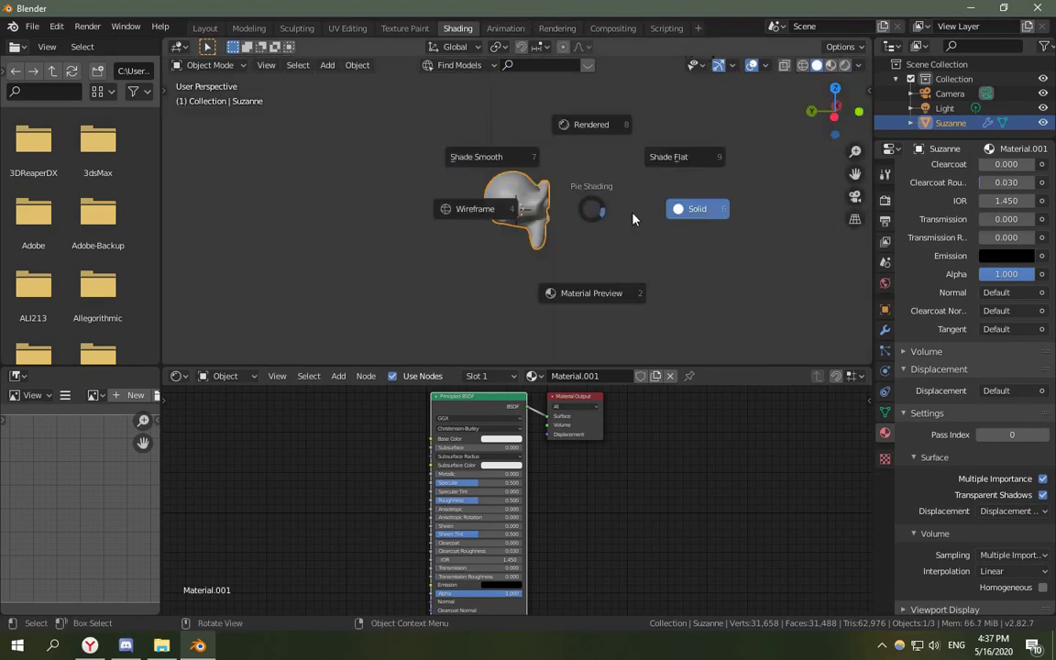
pyautogui.click(705, 217)
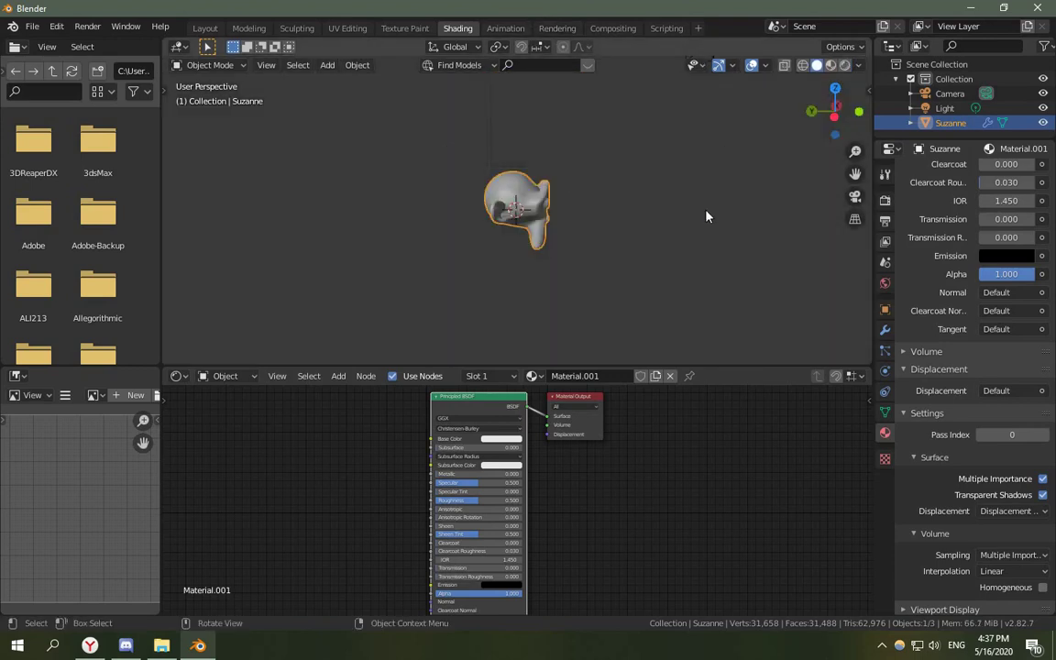
pyautogui.moveTo(705, 218); pyautogui.dragTo(636, 181, button='middle')
pyautogui.press('z')
pyautogui.click(703, 184)
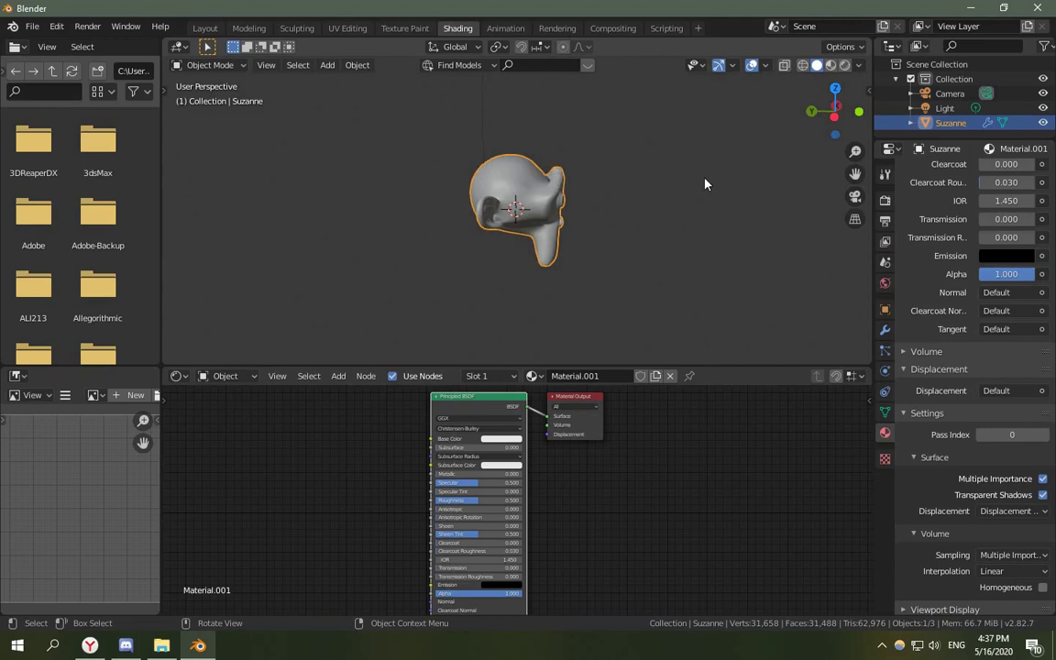
# Select the scene's point light and move it closer, above and in front of the monkey head.
pyautogui.scroll(-7, 589, 223)
pyautogui.scroll(2, 631, 125)
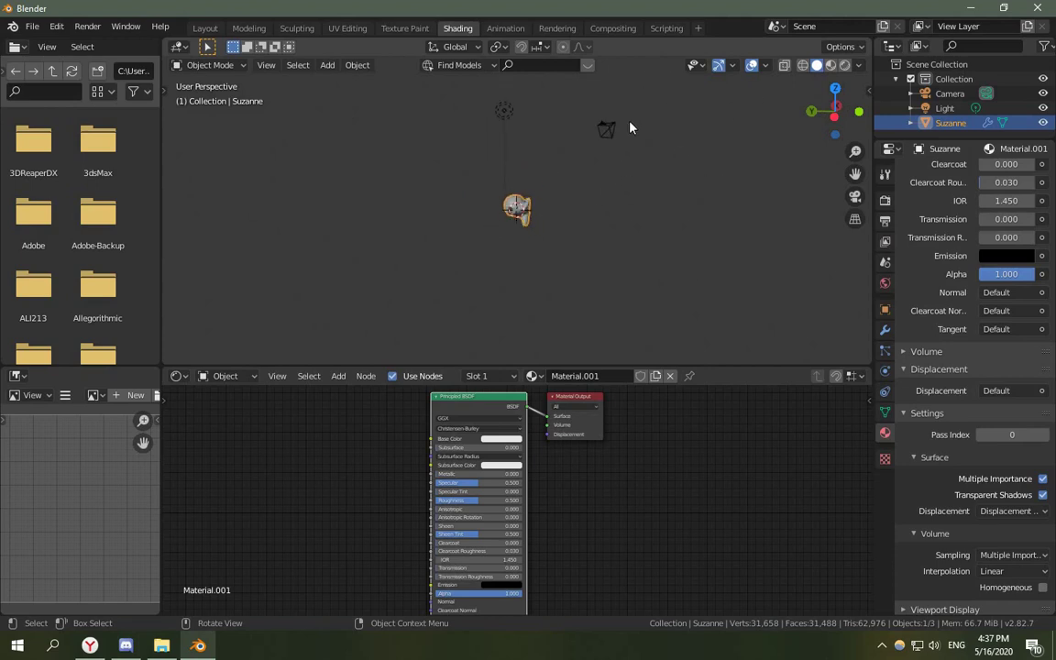
pyautogui.scroll(-2, 582, 141)
pyautogui.click(509, 150)
pyautogui.scroll(4, 550, 161)
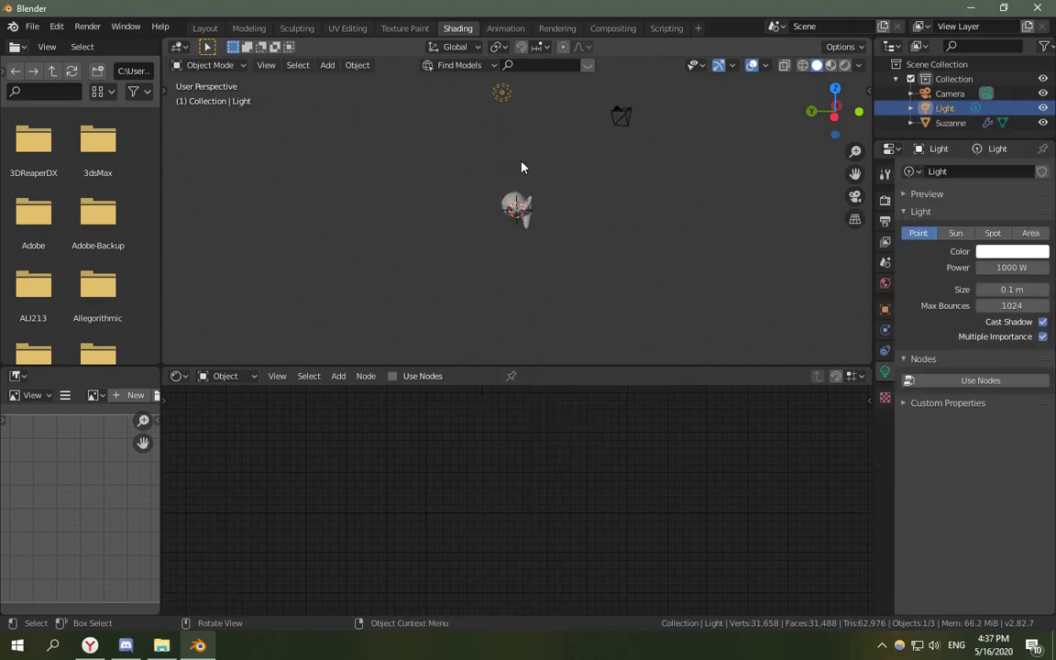
pyautogui.press('g')
pyautogui.click(574, 226)
# Duplicate the point light and place the copy below the monkey head on the side opposite the original light.
pyautogui.scroll(2, 601, 190)
pyautogui.hotkey('shift', 'd')
pyautogui.click(500, 342)
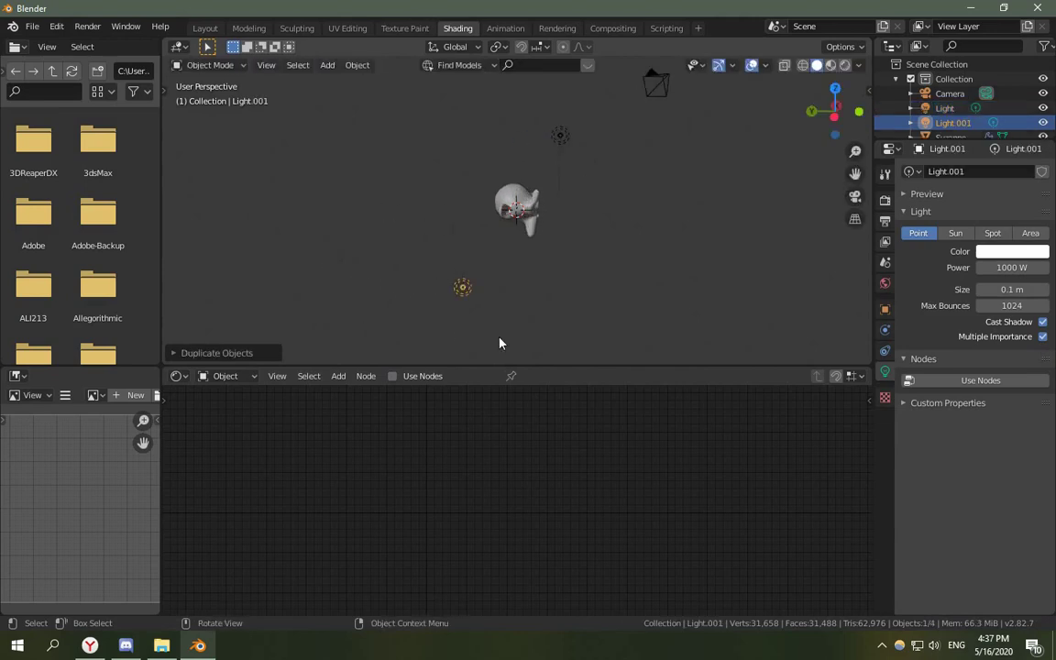
pyautogui.scroll(1, 549, 220)
pyautogui.moveTo(586, 179); pyautogui.dragTo(553, 272, button='middle')
pyautogui.press('g')
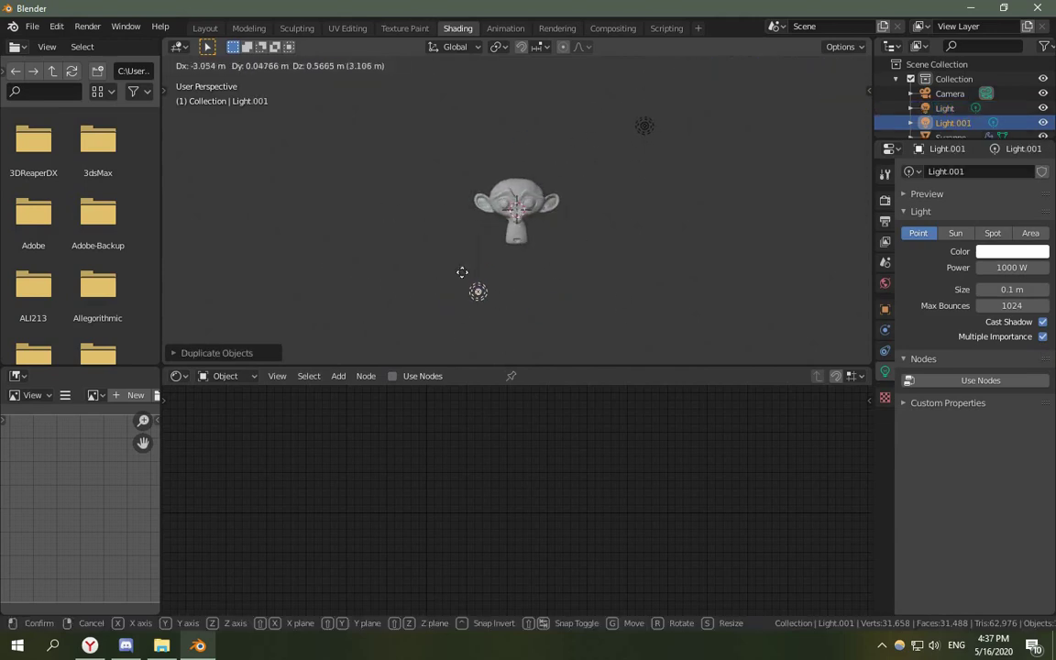
pyautogui.click(399, 270)
# Change the original upper light to an Area light with a Disk shape.
pyautogui.click(652, 140)
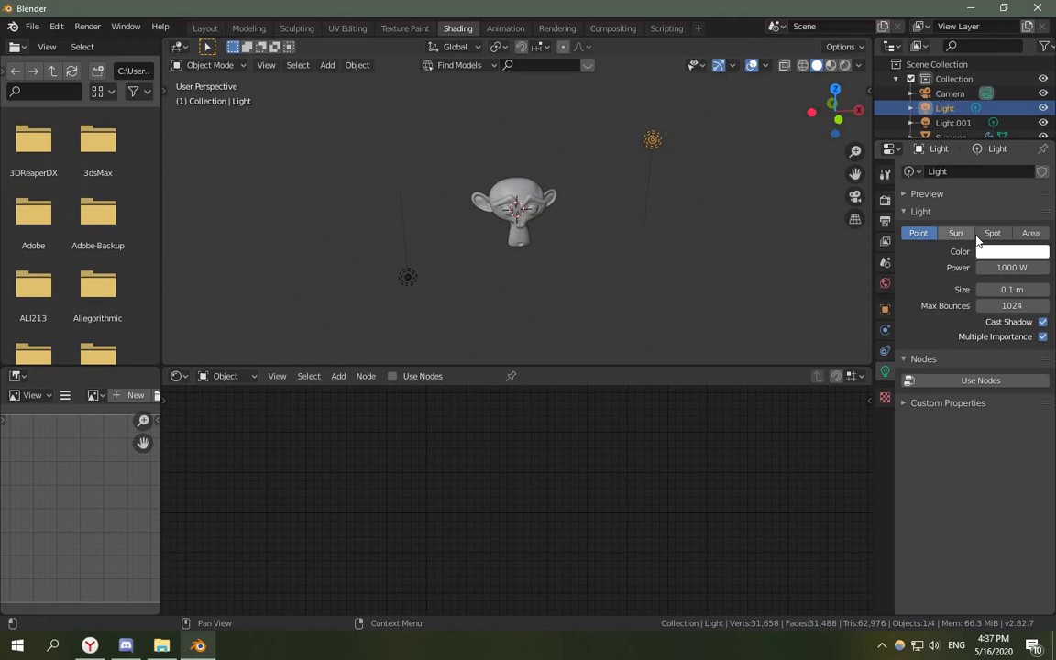
pyautogui.click(1030, 233)
pyautogui.moveTo(742, 204); pyautogui.dragTo(770, 209, button='middle')
pyautogui.click(1011, 289)
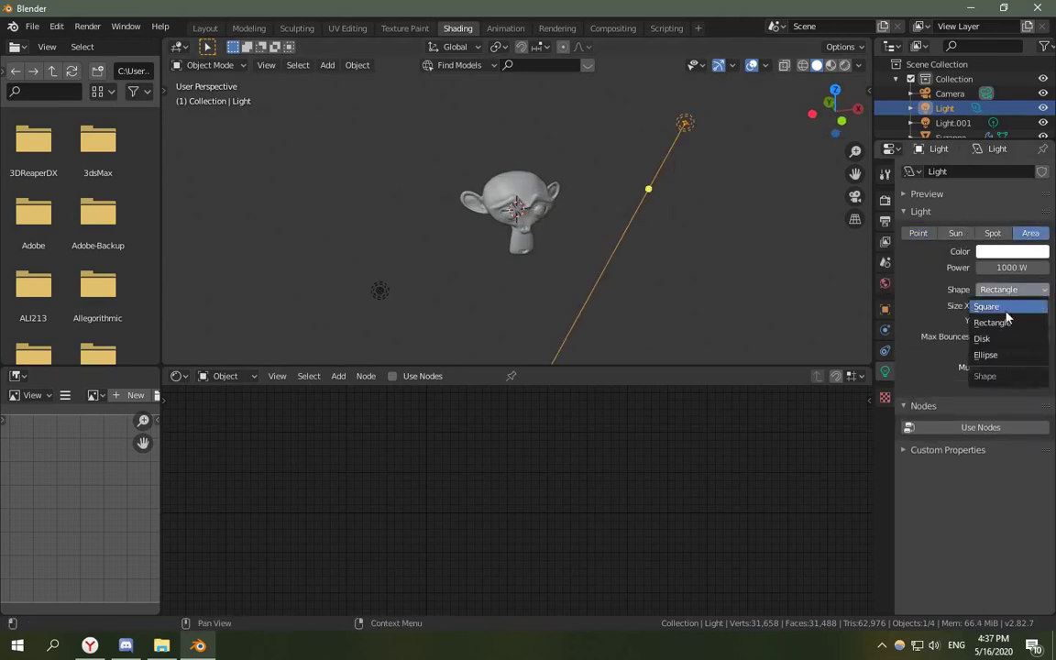
pyautogui.click(1005, 345)
pyautogui.press('s')
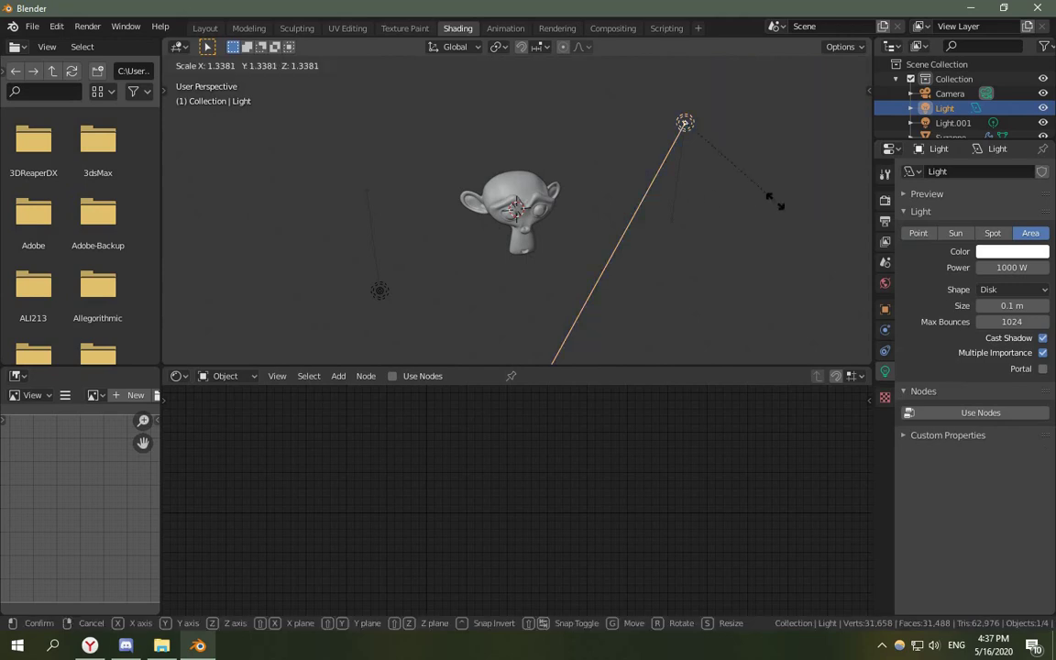
pyautogui.rightClick(760, 197)
pyautogui.moveTo(696, 210)
pyautogui.mouseDown(button='middle')
pyautogui.moveTo(670, 206)
pyautogui.moveTo(665, 223)
pyautogui.mouseUp(button='middle')
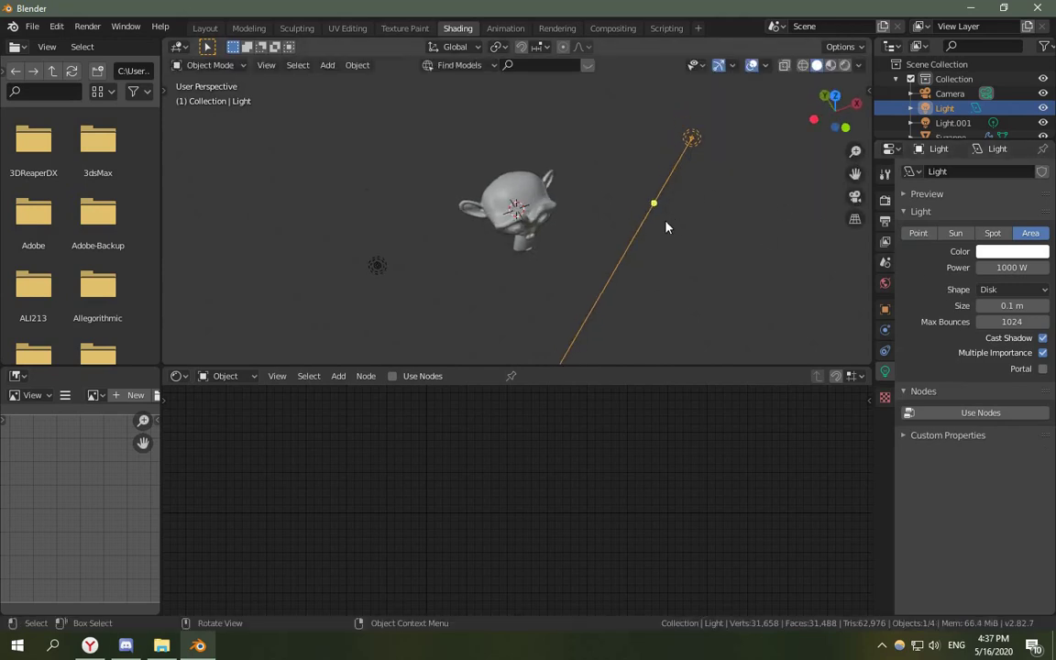
# Switch the viewport to rendered shading and scale the area light up into a disk larger than the monkey head.
pyautogui.press('z')
pyautogui.click(646, 107)
pyautogui.press('s')
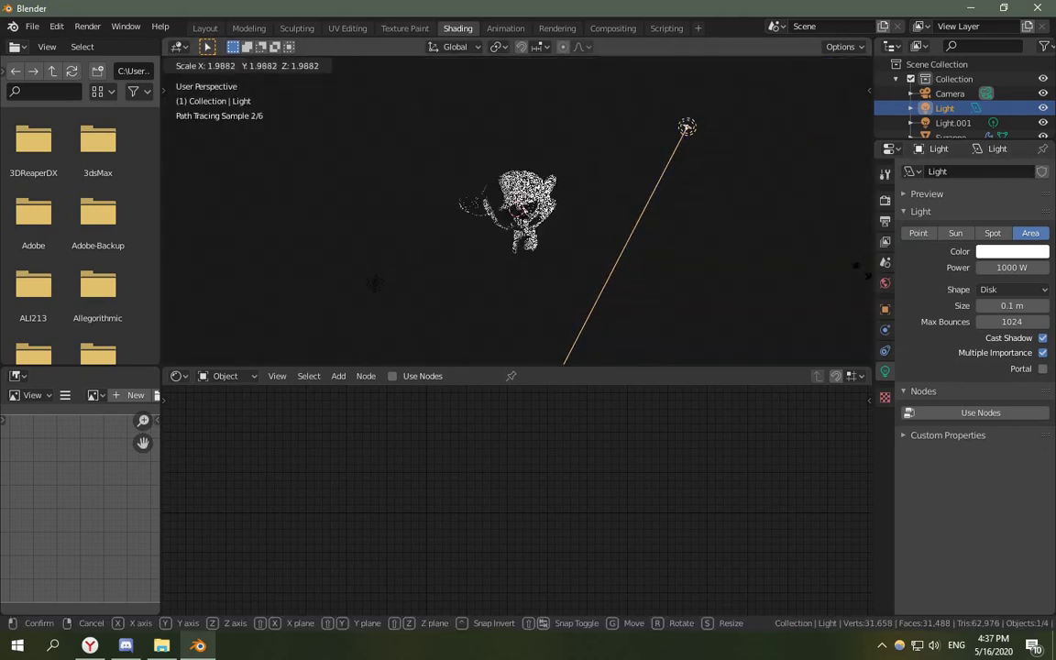
pyautogui.click(808, 257)
pyautogui.press('s')
pyautogui.press('Escape')
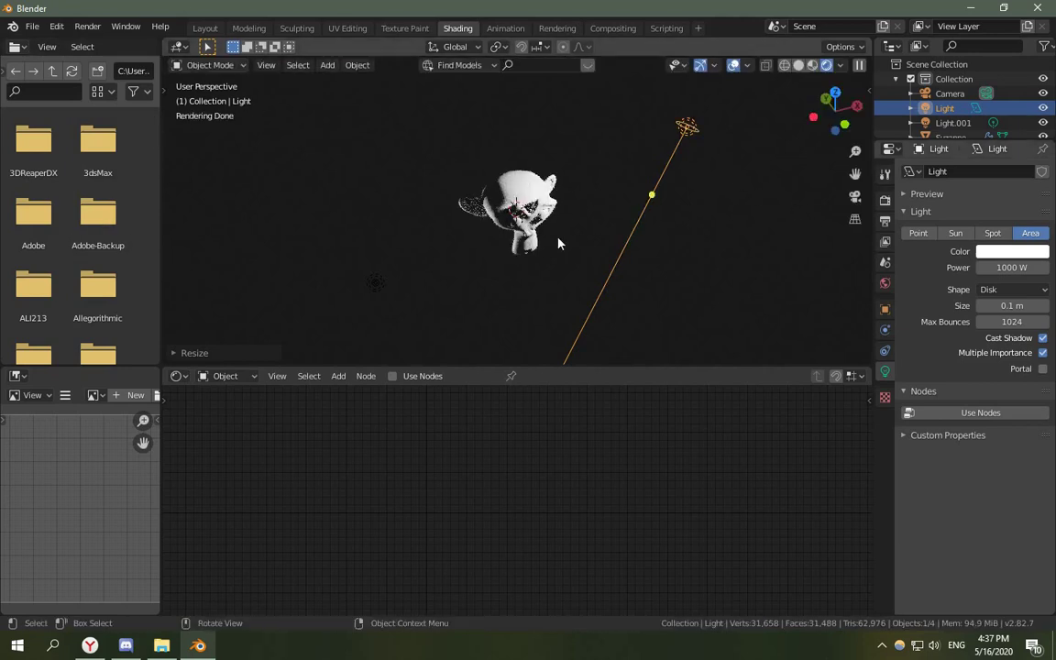
pyautogui.press('s')
pyautogui.press('Escape')
pyautogui.press('s')
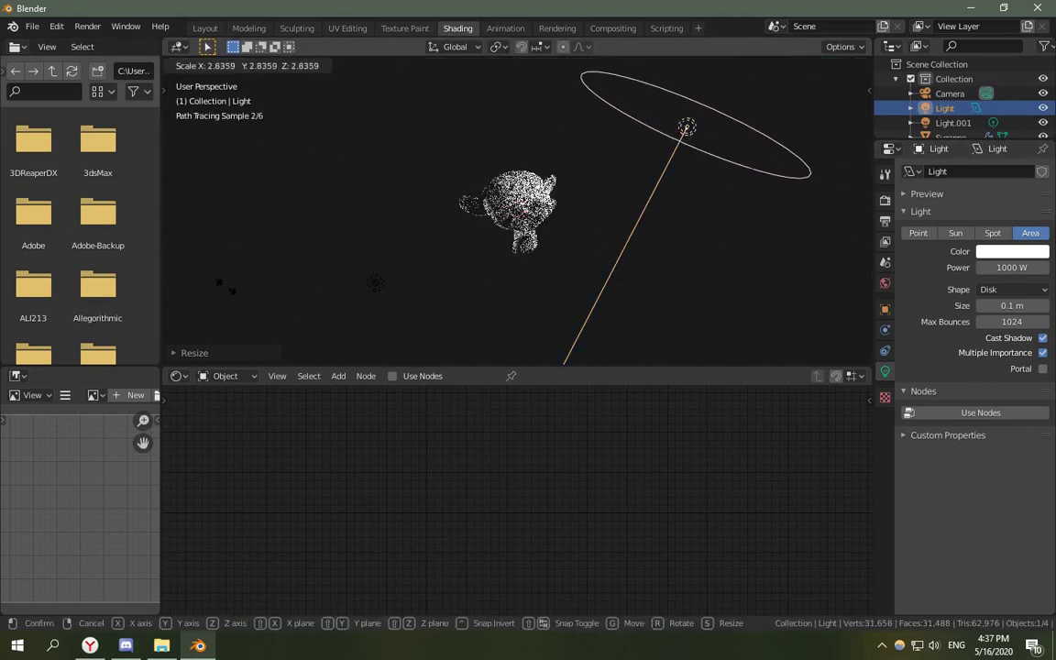
pyautogui.click(666, 249)
# Rotate the area light so that it illuminates the monkey's face.
pyautogui.moveTo(666, 249); pyautogui.dragTo(674, 211, button='middle')
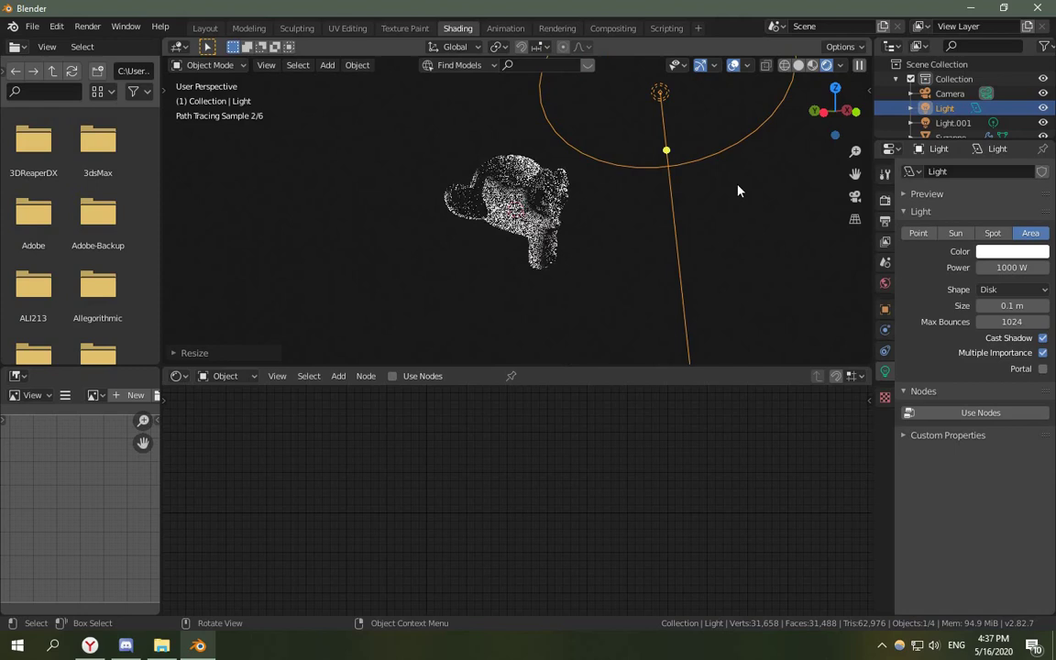
pyautogui.press('r')
pyautogui.click(535, 223)
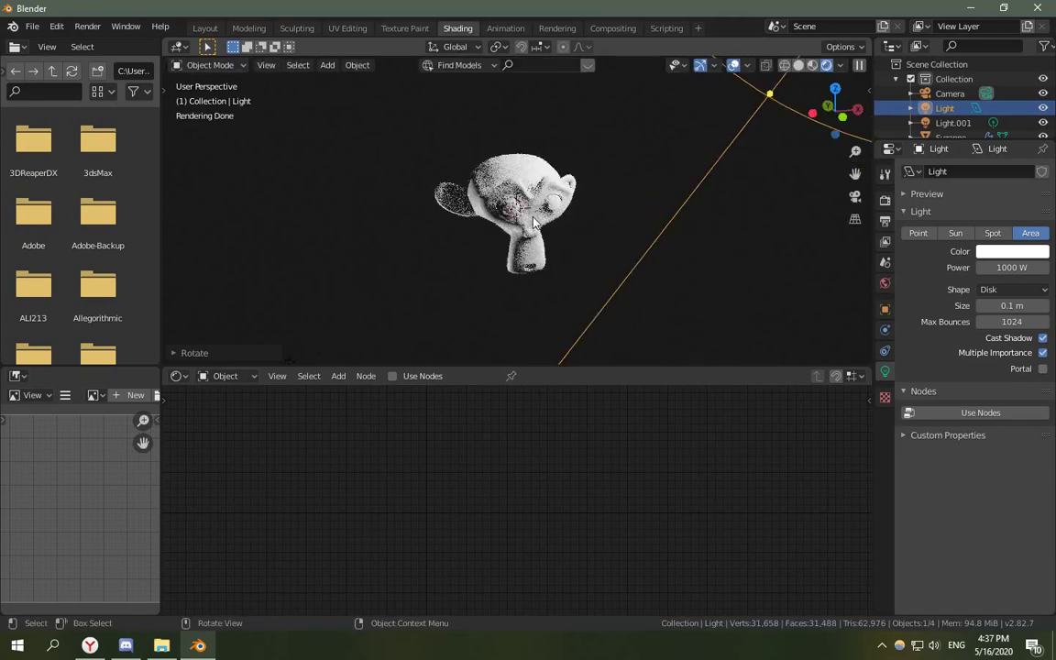
pyautogui.scroll(2, 535, 222)
pyautogui.moveTo(535, 223); pyautogui.dragTo(594, 200, button='middle')
pyautogui.scroll(1, 594, 201)
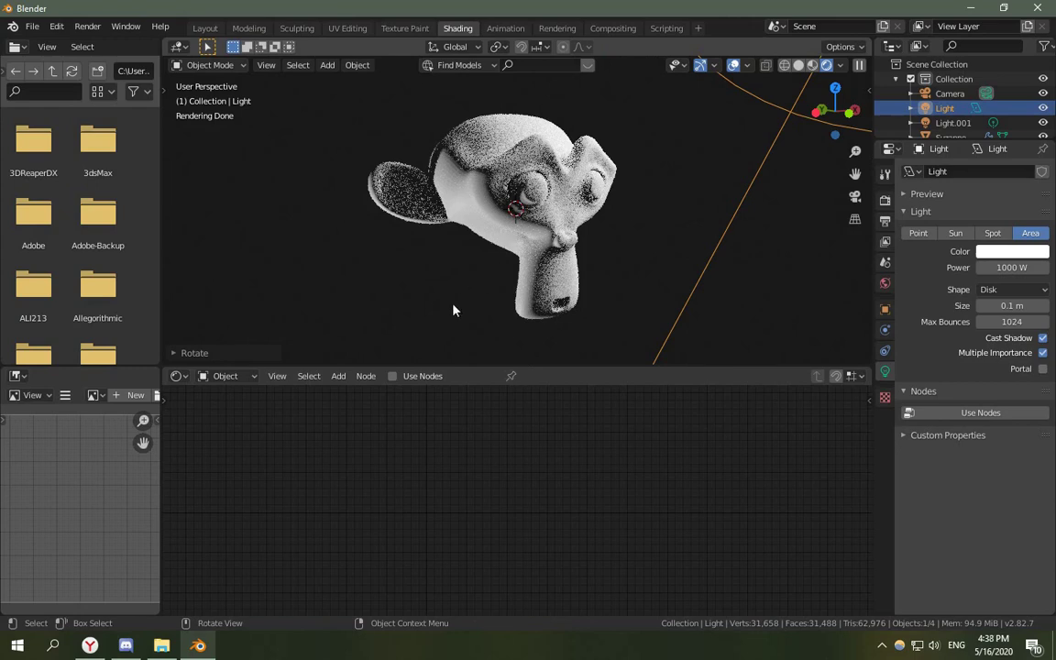
# Select the monkey head to show its material nodes, and enlarge the node editor area upward.
pyautogui.click(494, 234)
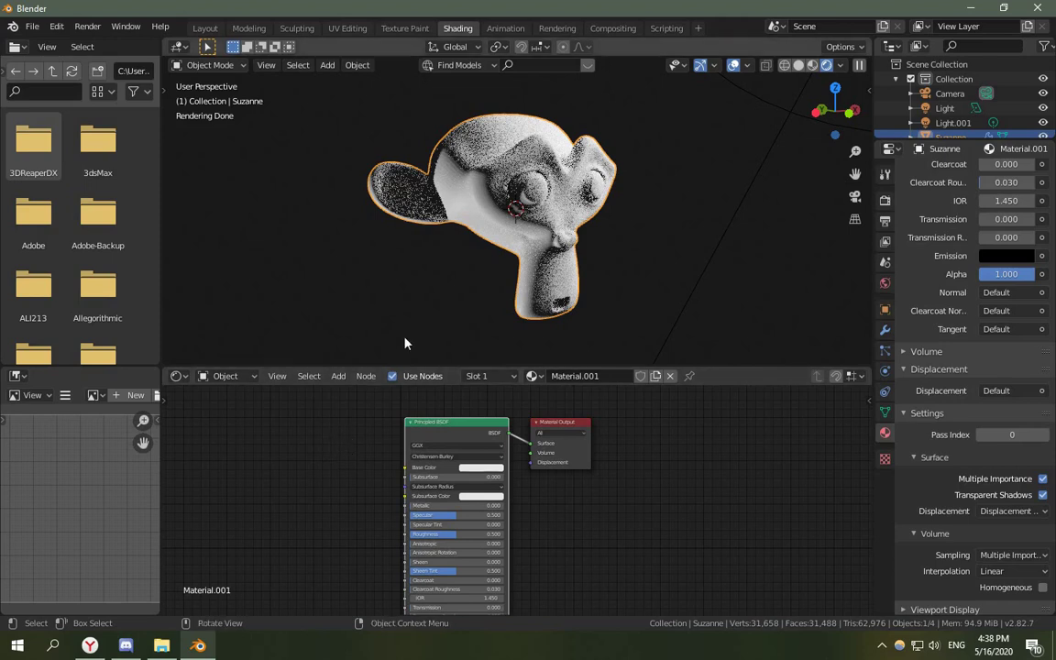
pyautogui.scroll(3, 330, 527)
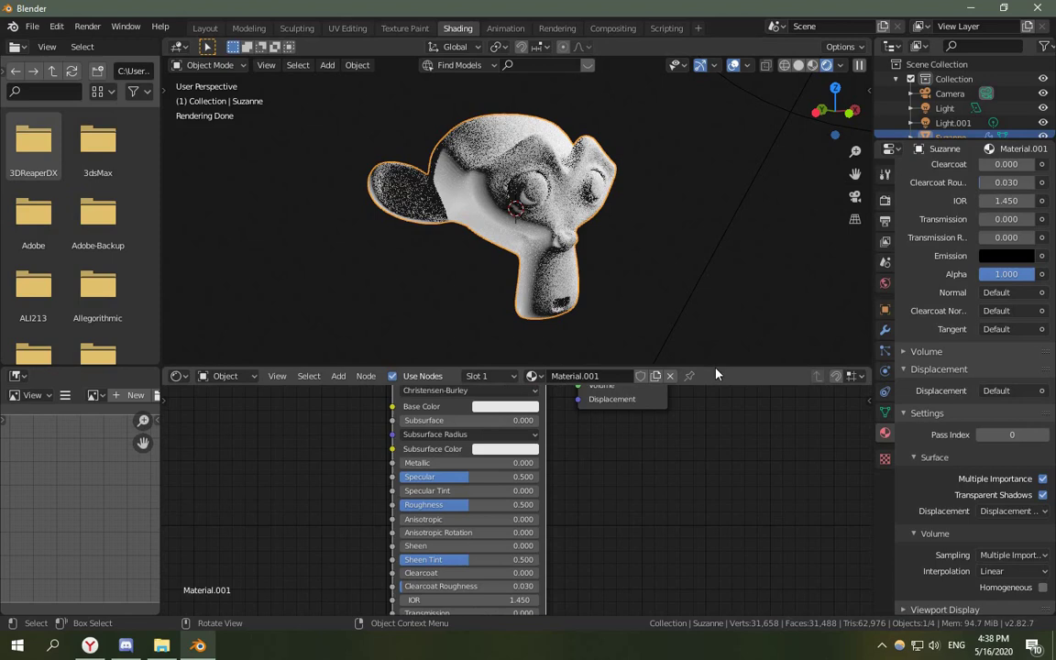
pyautogui.moveTo(717, 363); pyautogui.dragTo(719, 307)
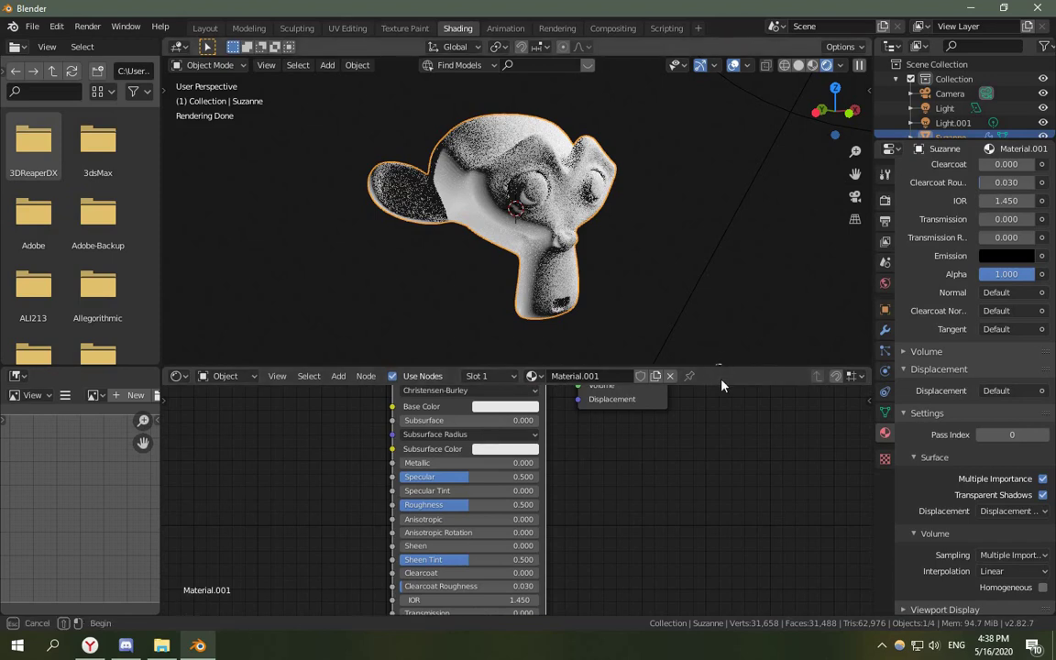
pyautogui.moveTo(721, 379); pyautogui.dragTo(735, 263)
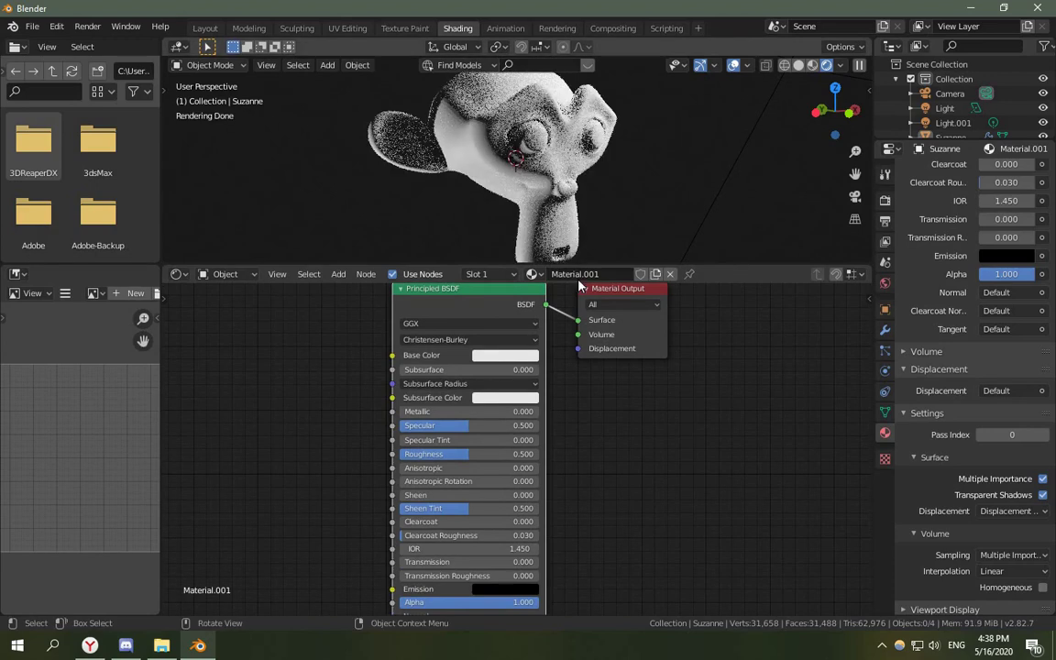
# Add a Texture Coordinate node in the empty space well before the Principled BSDF node.
pyautogui.scroll(-4, 509, 438)
pyautogui.moveTo(509, 437); pyautogui.dragTo(618, 404, button='middle')
pyautogui.scroll(3, 445, 395)
pyautogui.moveTo(445, 395); pyautogui.dragTo(489, 385, button='middle')
pyautogui.scroll(1, 495, 388)
pyautogui.scroll(-2, 457, 381)
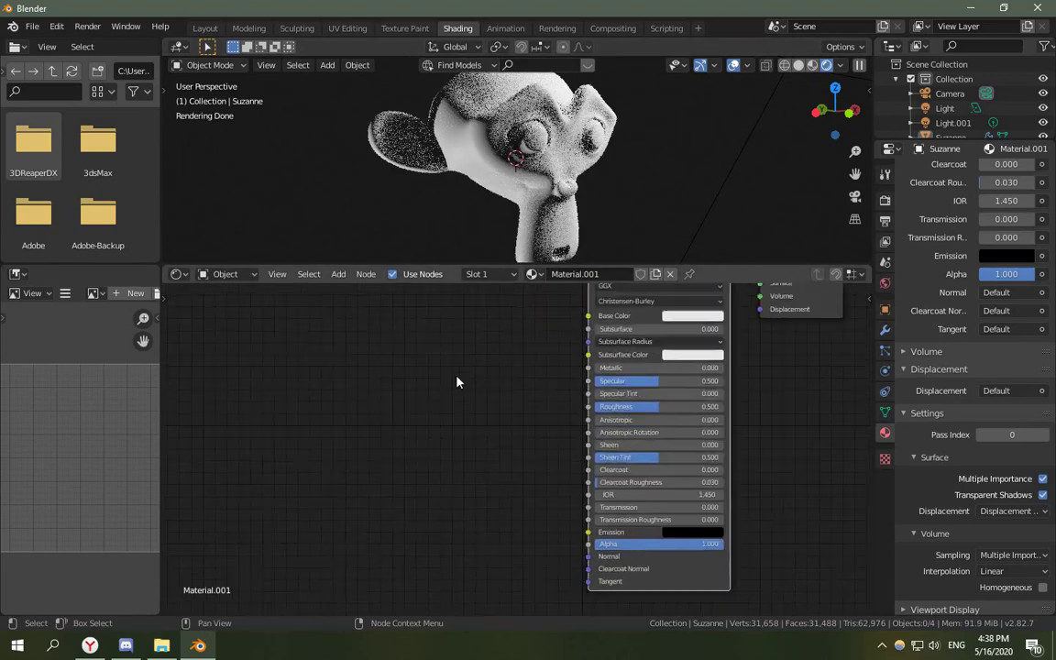
pyautogui.moveTo(418, 323); pyautogui.dragTo(424, 393, button='middle')
pyautogui.hotkey('shift', 'a')
pyautogui.moveTo(395, 401)
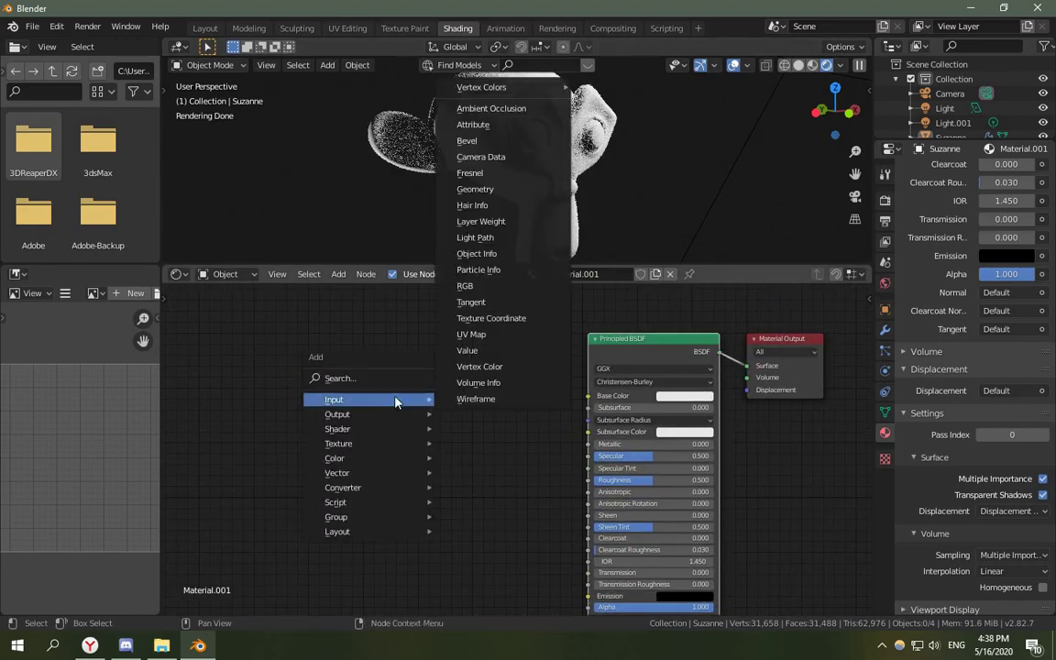
pyautogui.click(521, 325)
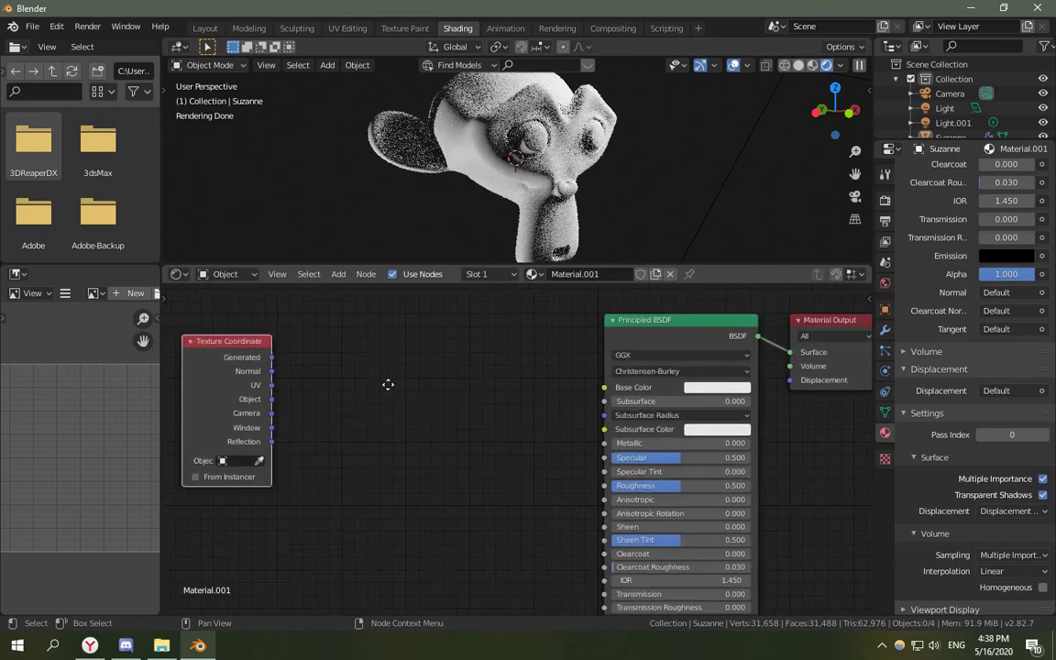
pyautogui.click(246, 461)
# Add a Geometry input node and place it just above the Texture Coordinate node.
pyautogui.moveTo(367, 408); pyautogui.dragTo(416, 397, button='middle')
pyautogui.hotkey('shift', 'a')
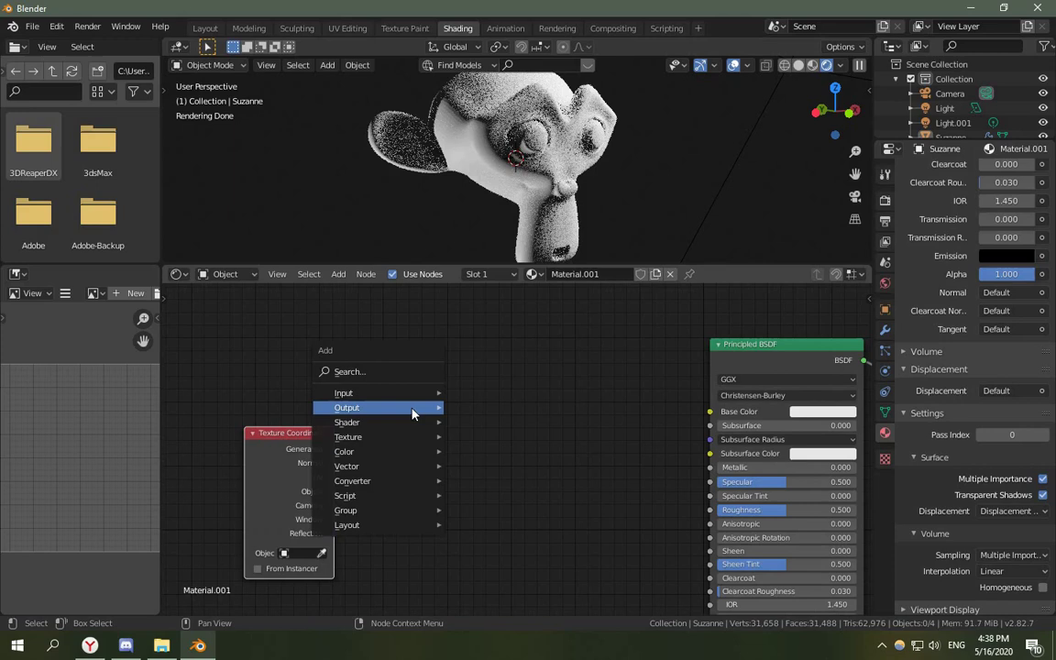
pyautogui.moveTo(408, 392)
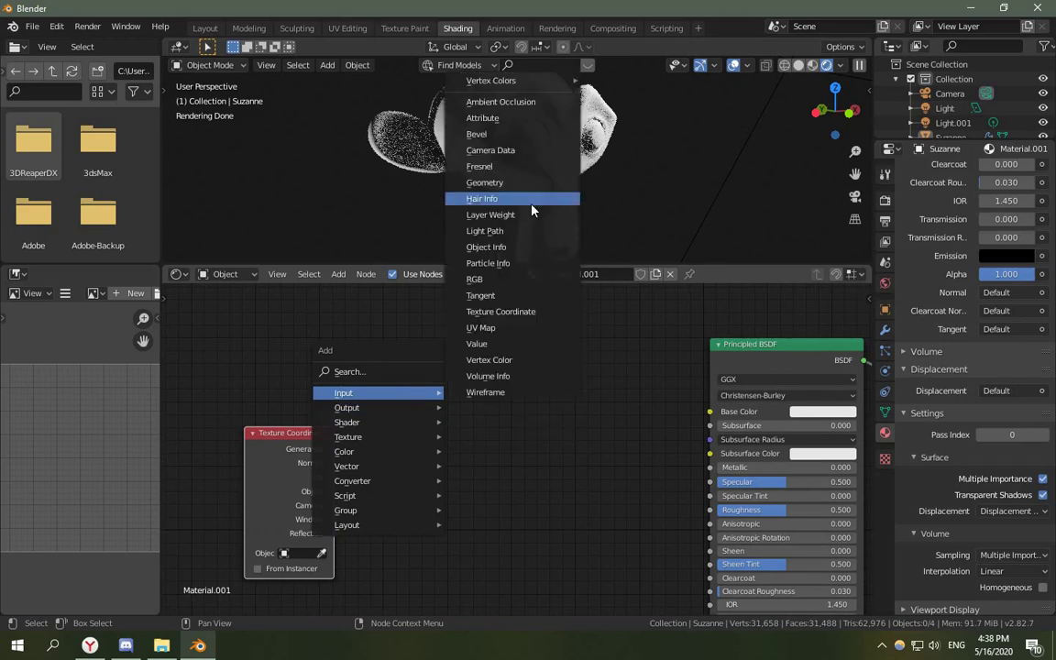
pyautogui.click(509, 183)
pyautogui.click(253, 291)
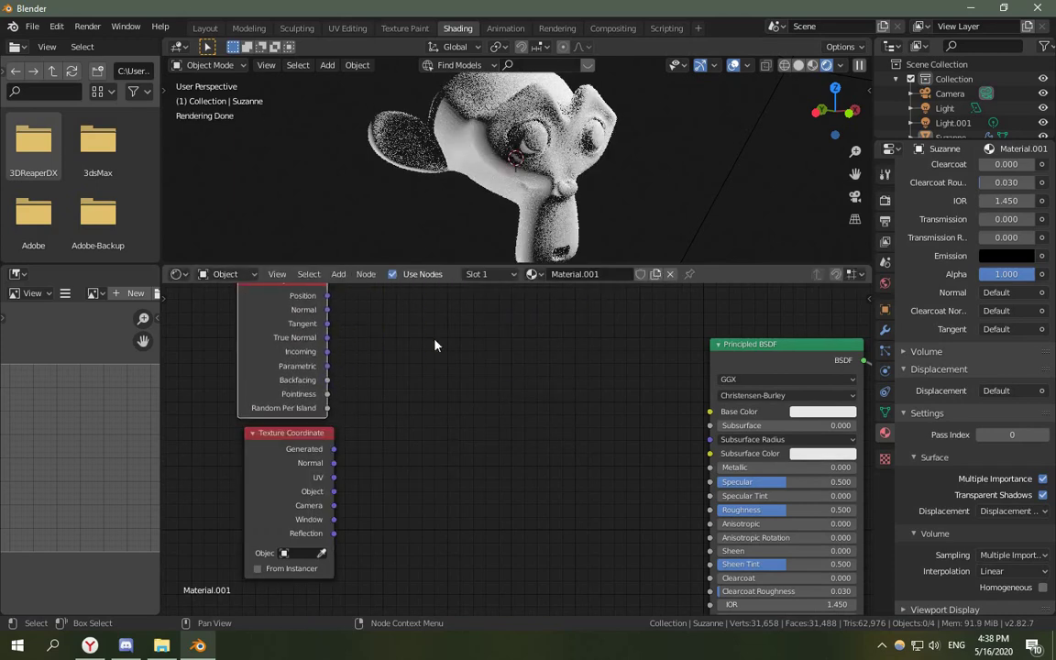
pyautogui.press('Home')
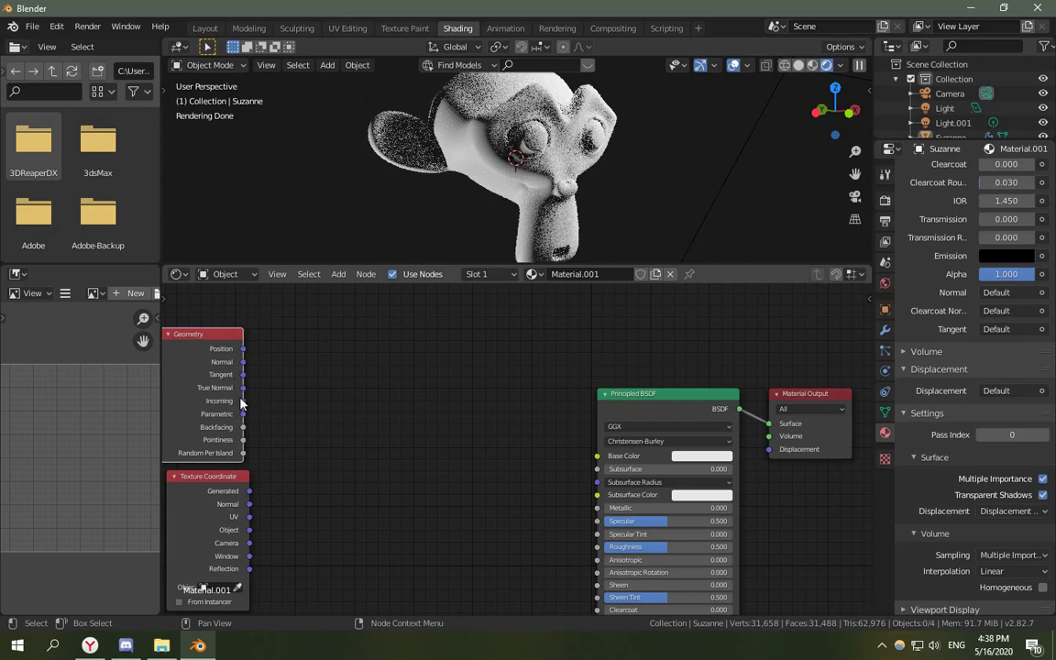
# Connect Geometry's Position to the Material Output's Surface, and replace that link with Texture Coordinate's Object output to compare both.
pyautogui.moveTo(243, 350); pyautogui.dragTo(767, 430)
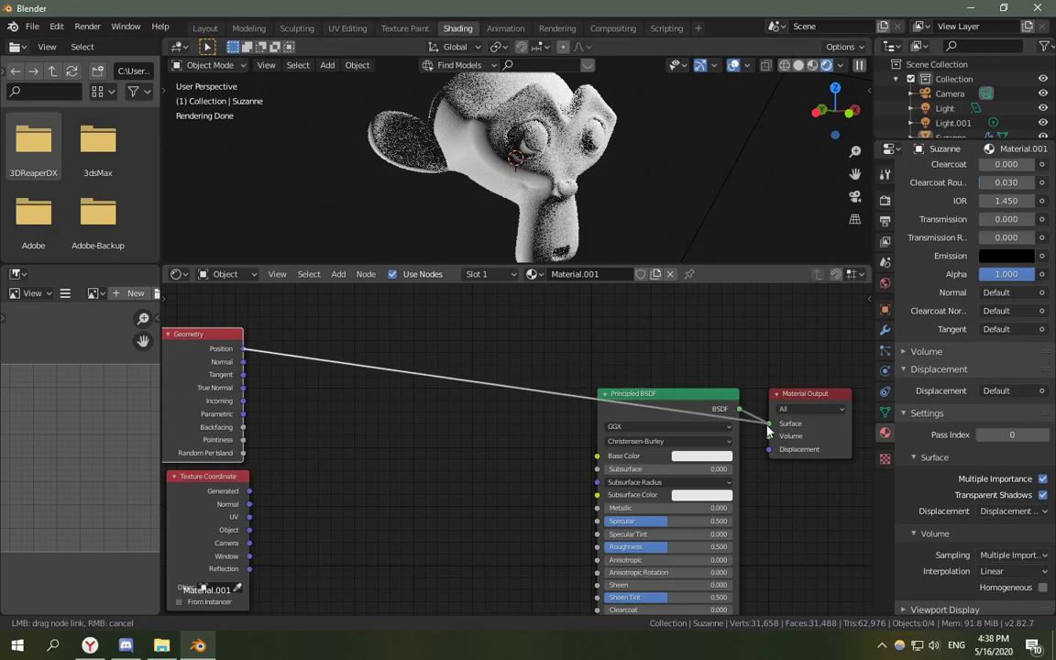
pyautogui.moveTo(770, 426); pyautogui.dragTo(768, 423)
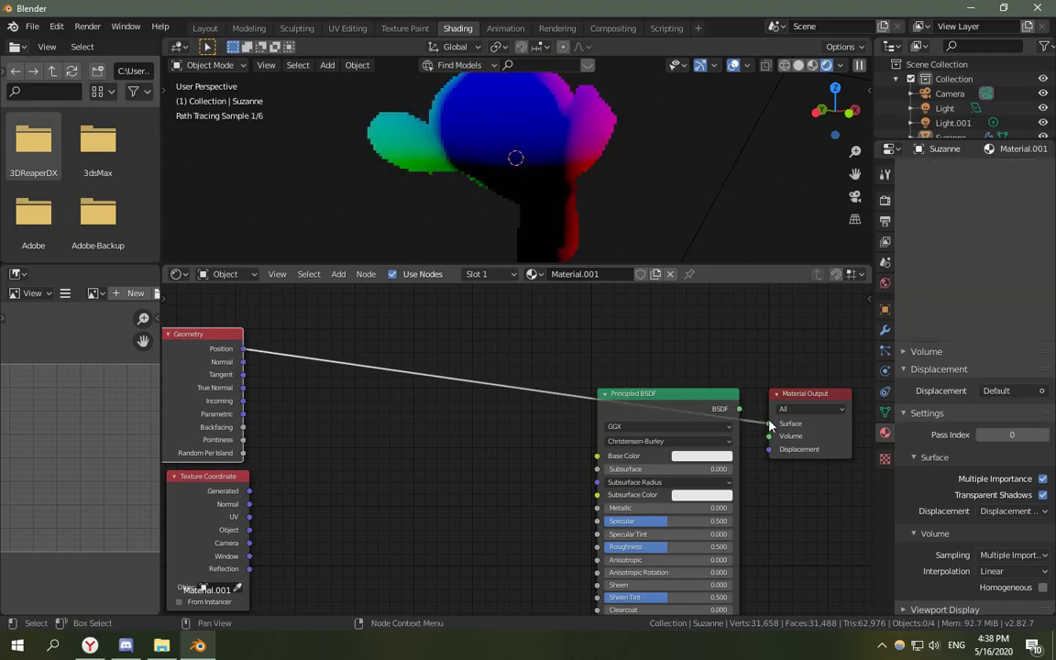
pyautogui.moveTo(433, 142); pyautogui.dragTo(409, 159, button='middle')
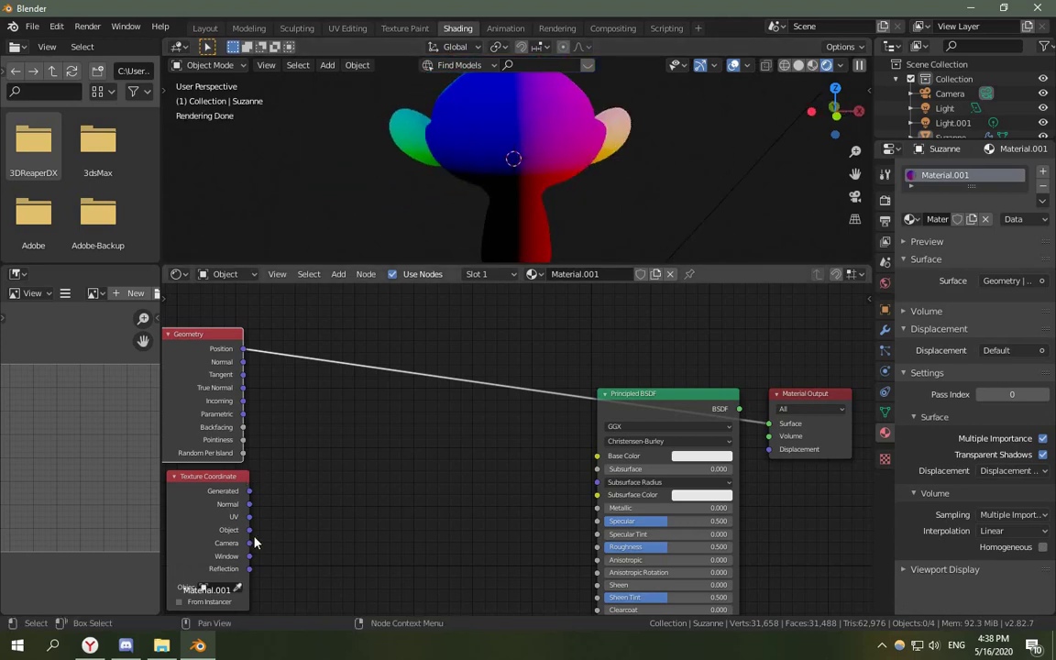
pyautogui.moveTo(248, 530); pyautogui.dragTo(775, 428)
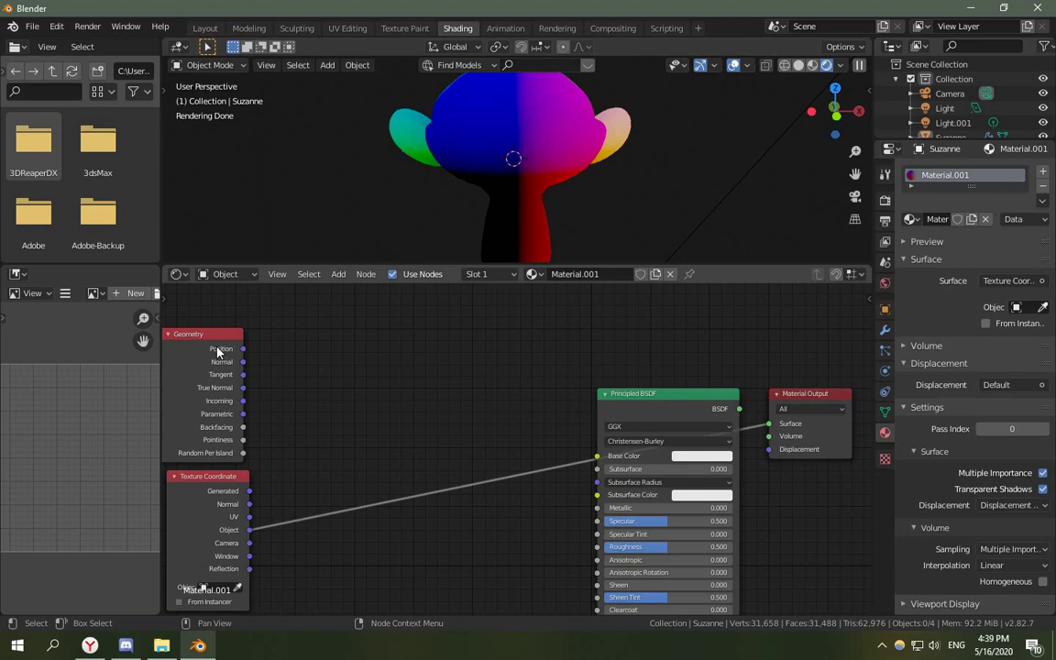
# Delete the Geometry node, and move the Texture Coordinate node further away from the Principled BSDF node.
pyautogui.scroll(-1, 366, 380)
pyautogui.moveTo(366, 380); pyautogui.dragTo(385, 344, button='middle')
pyautogui.click(242, 320)
pyautogui.press('x')
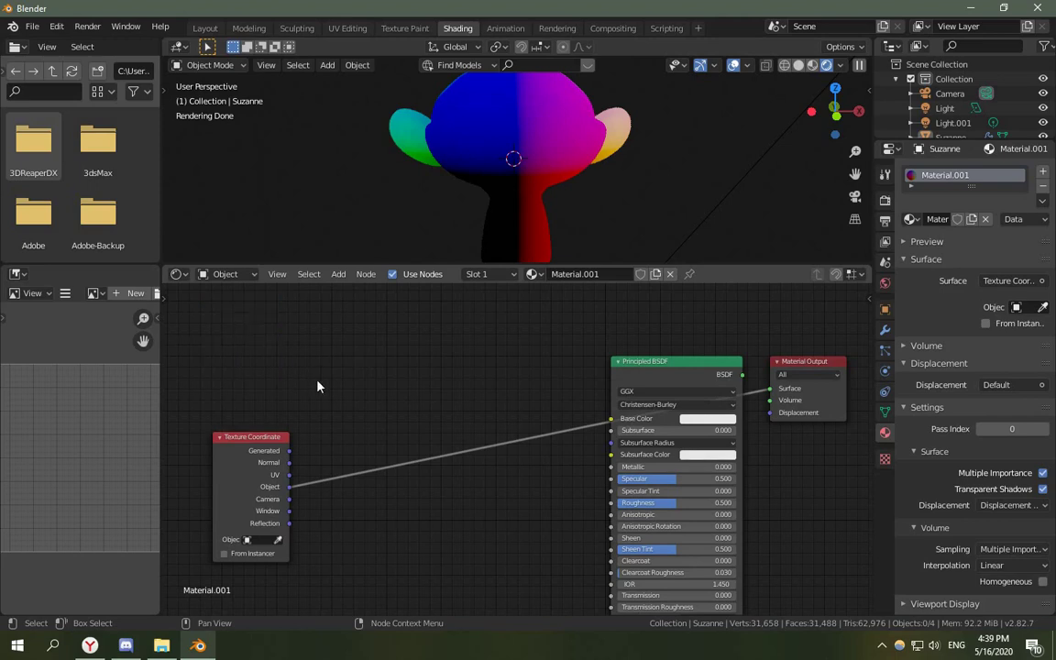
pyautogui.moveTo(320, 383); pyautogui.dragTo(286, 344, button='middle')
pyautogui.moveTo(219, 447); pyautogui.dragTo(841, 344)
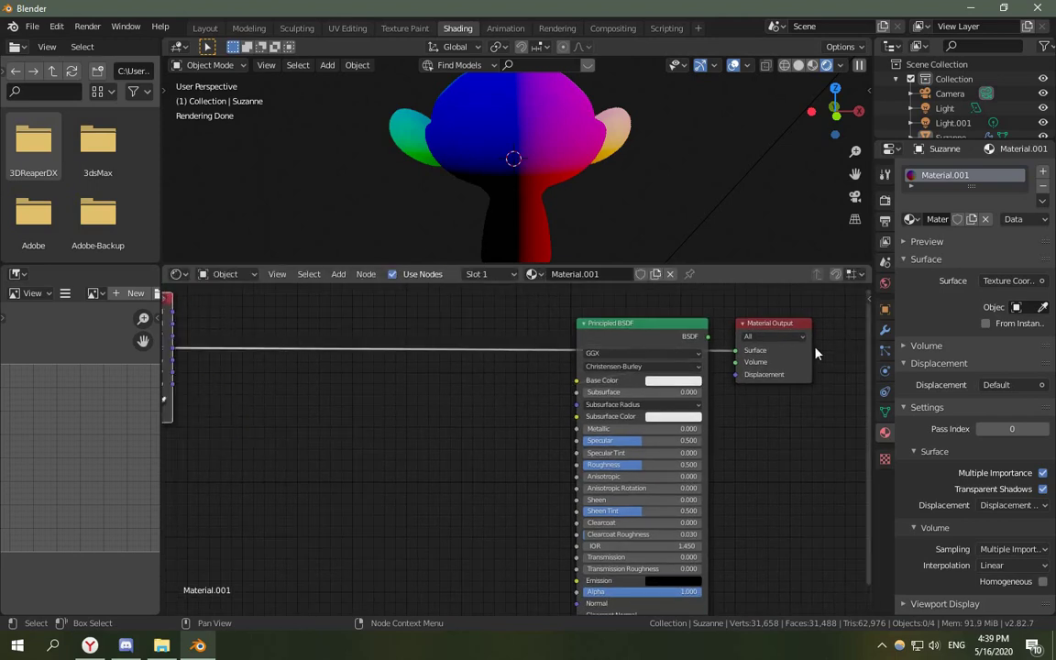
pyautogui.scroll(1, 601, 357)
pyautogui.moveTo(591, 357); pyautogui.dragTo(632, 353, button='middle')
pyautogui.scroll(-1, 472, 344)
pyautogui.moveTo(461, 339); pyautogui.dragTo(527, 358, button='middle')
# Insert a Vector Math node on the link from Texture Coordinate's Object output, and look through its operations.
pyautogui.hotkey('shift', 'a')
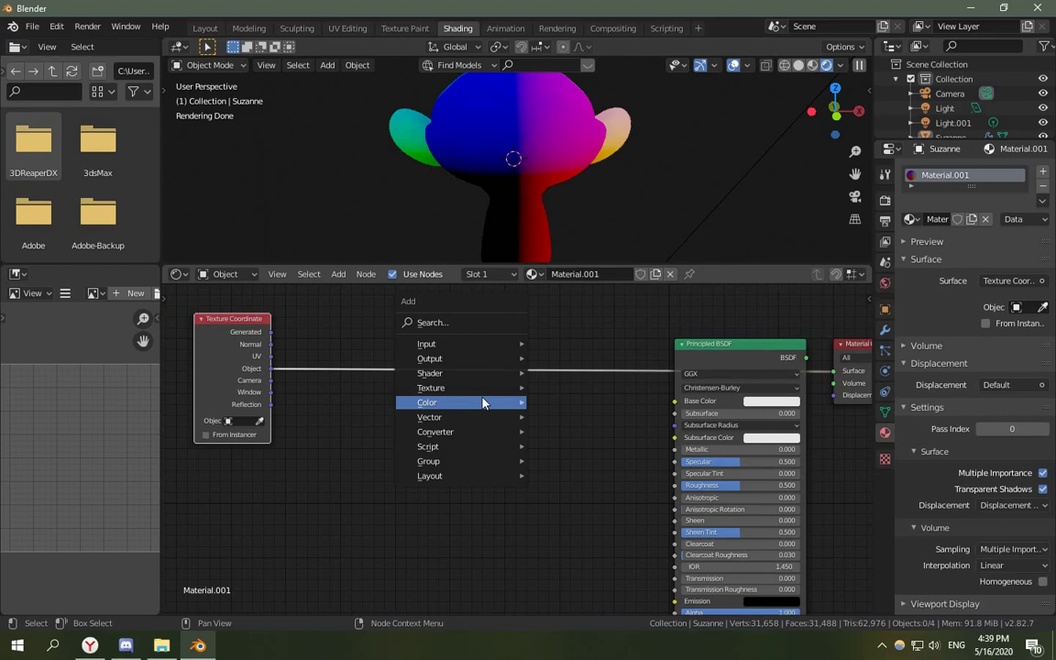
pyautogui.moveTo(478, 422)
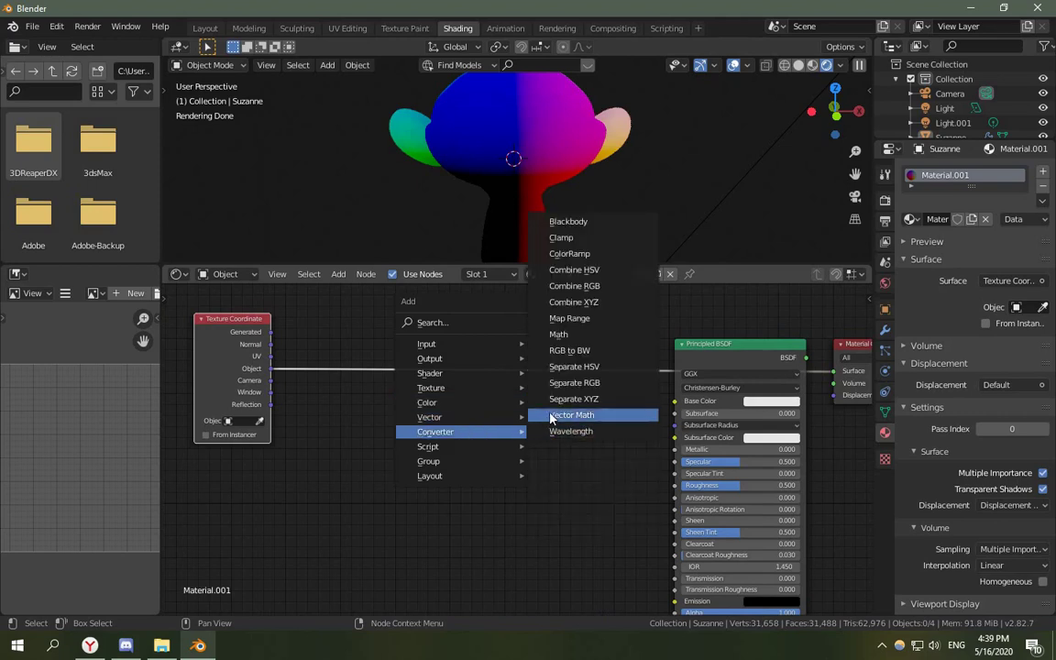
pyautogui.click(571, 415)
pyautogui.click(412, 311)
pyautogui.click(441, 341)
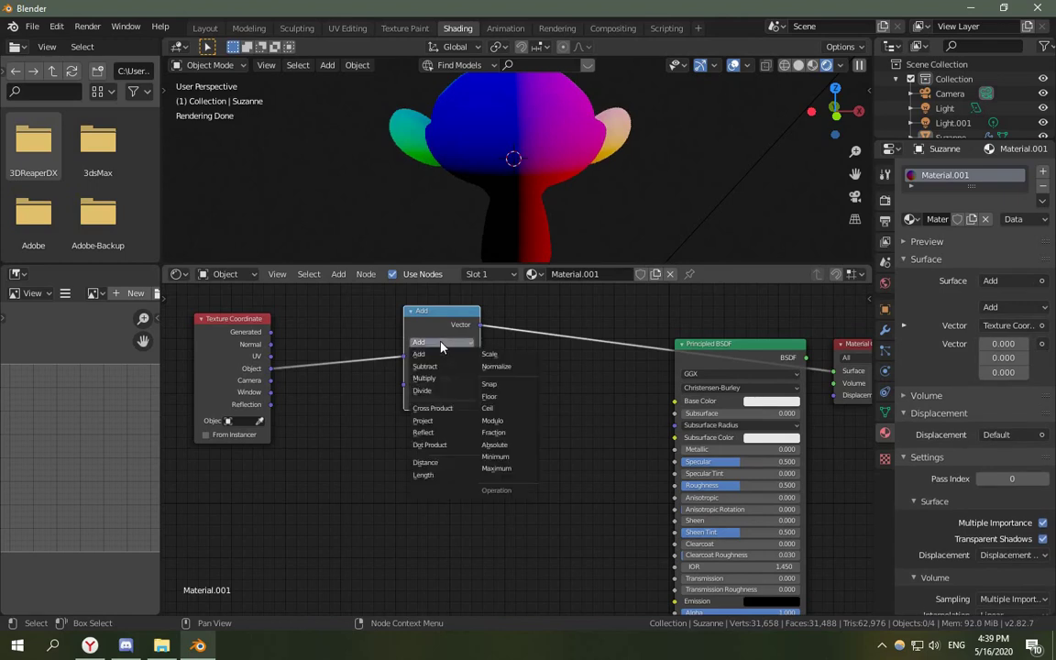
pyautogui.click(495, 403)
# Add a Math node set to Round between the Texture Coordinate and Principled BSDF nodes.
pyautogui.hotkey('shift', 'a')
pyautogui.moveTo(434, 364)
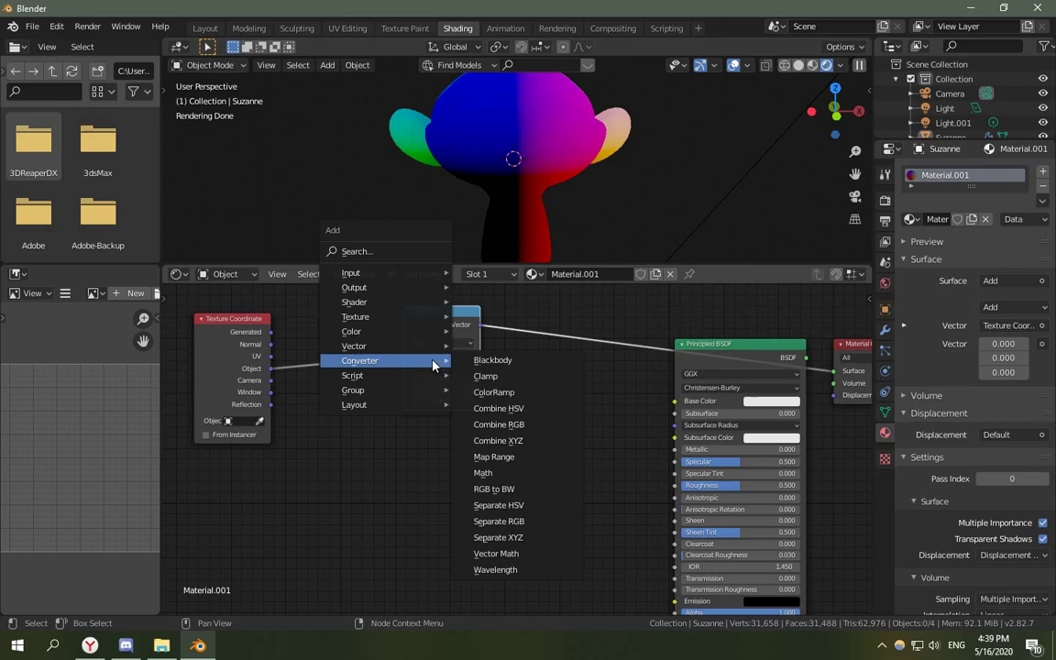
pyautogui.click(483, 472)
pyautogui.click(553, 417)
pyautogui.click(553, 412)
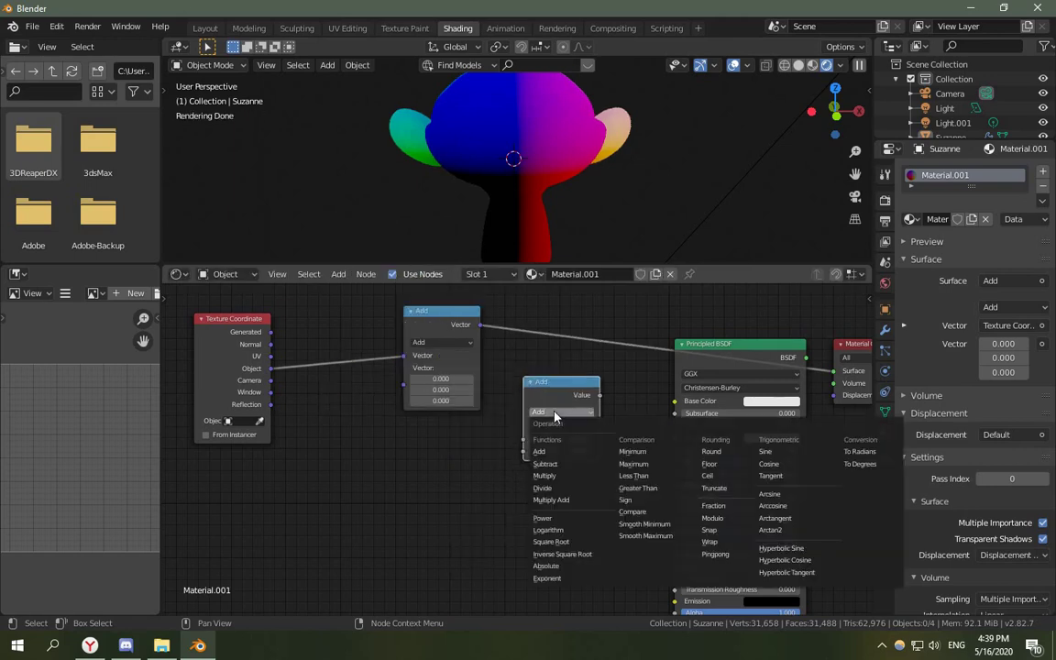
pyautogui.click(711, 451)
pyautogui.moveTo(567, 390); pyautogui.dragTo(527, 421)
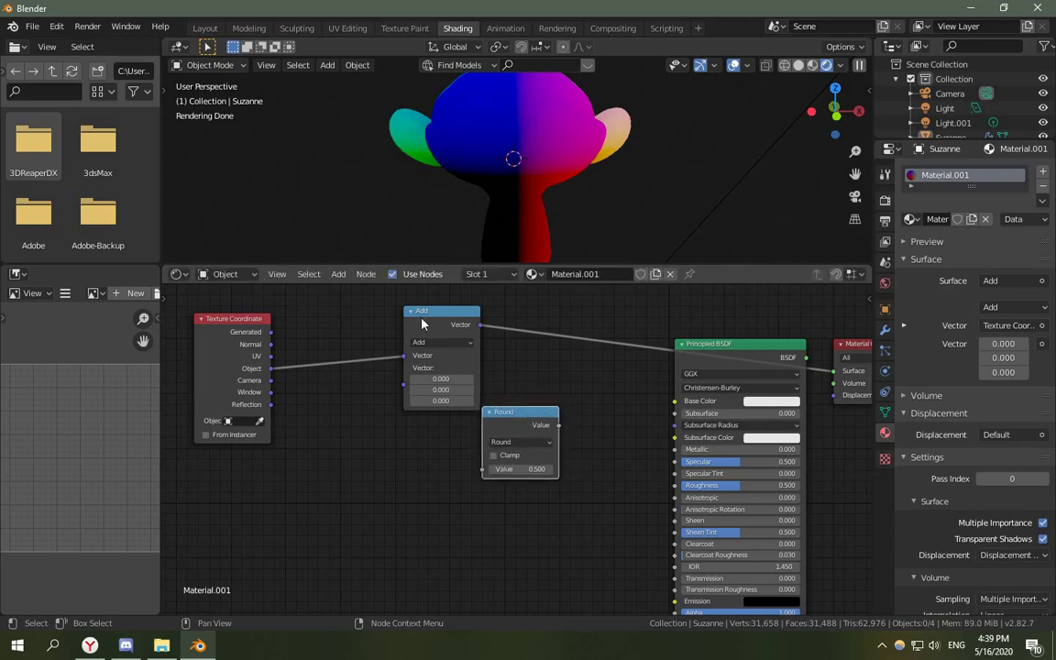
# Move the Vector Math node away from Texture Coordinate, and delete it.
pyautogui.moveTo(423, 320); pyautogui.dragTo(461, 314)
pyautogui.click(501, 314)
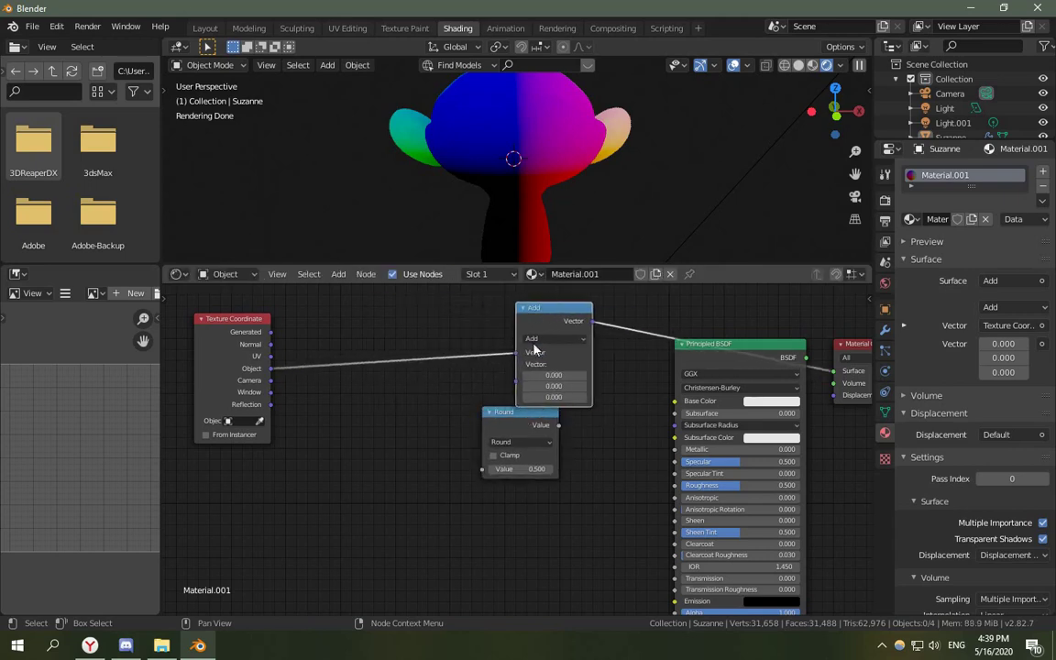
pyautogui.press('x')
# Add a Separate XYZ node beside Texture Coordinate, and connect the Object output to its Vector input.
pyautogui.hotkey('shift', 'a')
pyautogui.moveTo(536, 321)
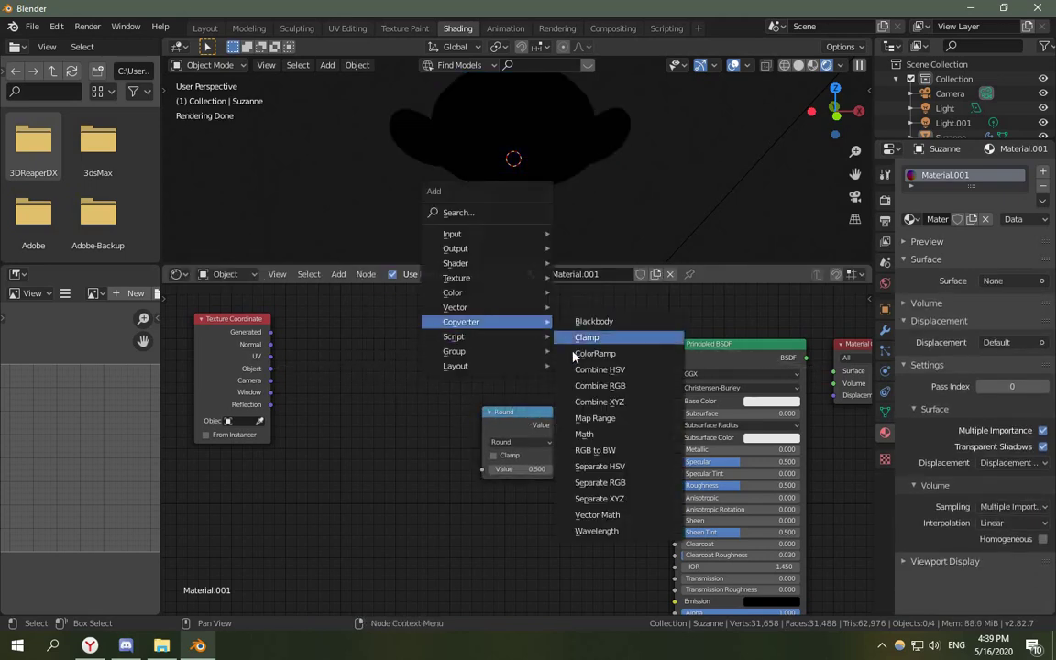
pyautogui.click(608, 500)
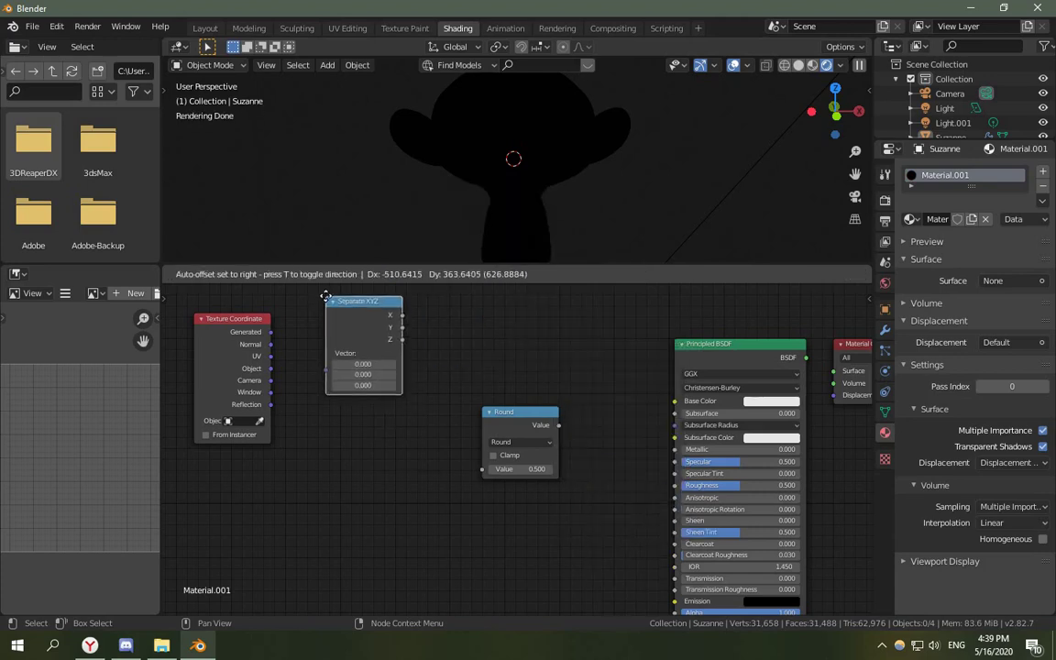
pyautogui.click(272, 370)
pyautogui.moveTo(272, 368); pyautogui.dragTo(326, 353)
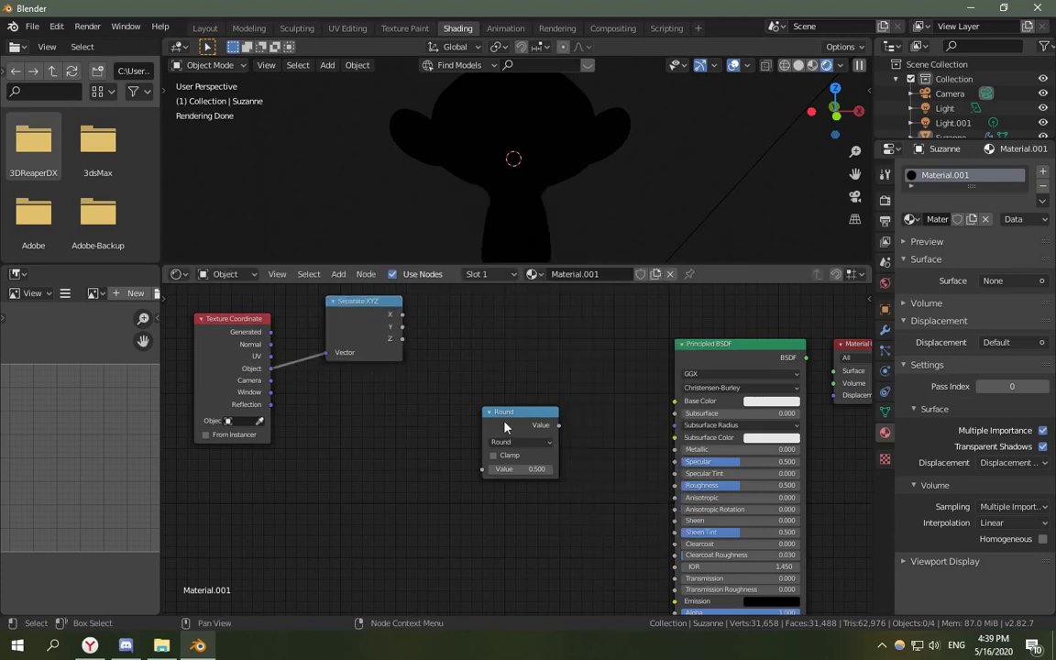
# Place the Round node just after Separate XYZ, and add a Combine XYZ node after it.
pyautogui.moveTo(504, 426); pyautogui.dragTo(464, 300)
pyautogui.moveTo(547, 448); pyautogui.dragTo(517, 510, button='middle')
pyautogui.hotkey('shift', 'a')
pyautogui.moveTo(541, 343)
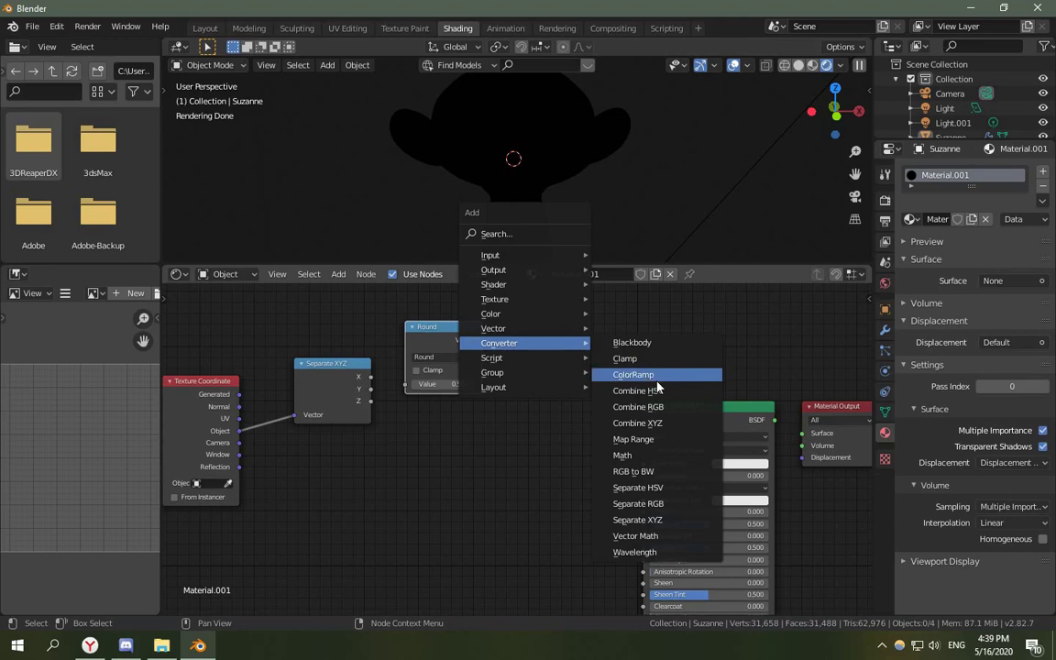
pyautogui.click(641, 422)
pyautogui.click(623, 404)
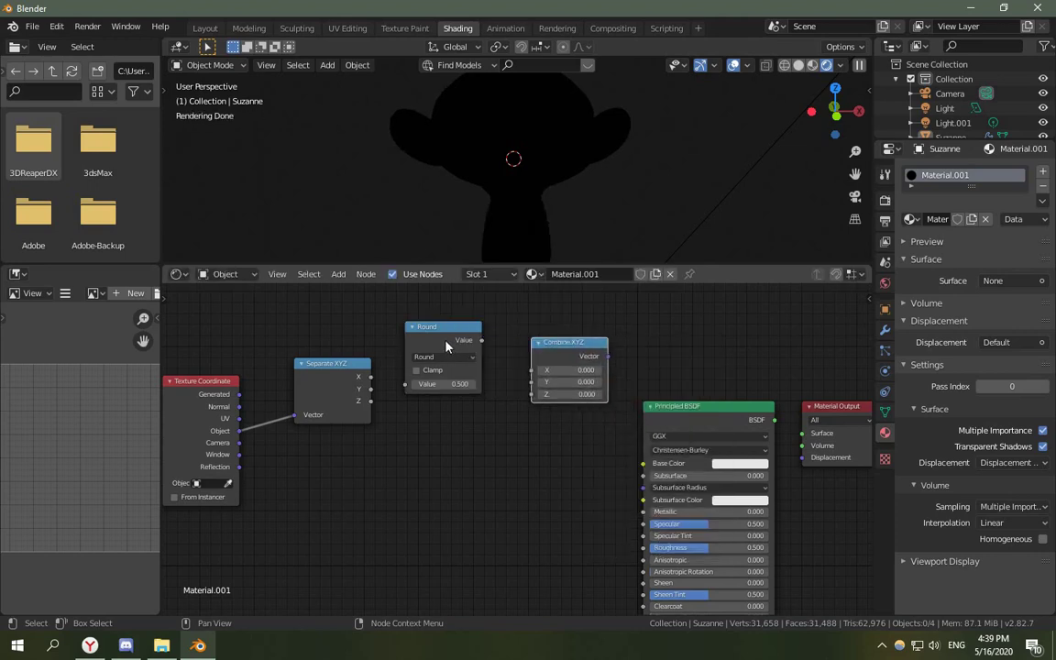
# Duplicate the Round node twice, stacking the three nodes in a column between Separate XYZ and Combine XYZ.
pyautogui.moveTo(447, 346); pyautogui.dragTo(447, 312)
pyautogui.hotkey('shift', 'd')
pyautogui.click(448, 385)
pyautogui.hotkey('shift', 'd')
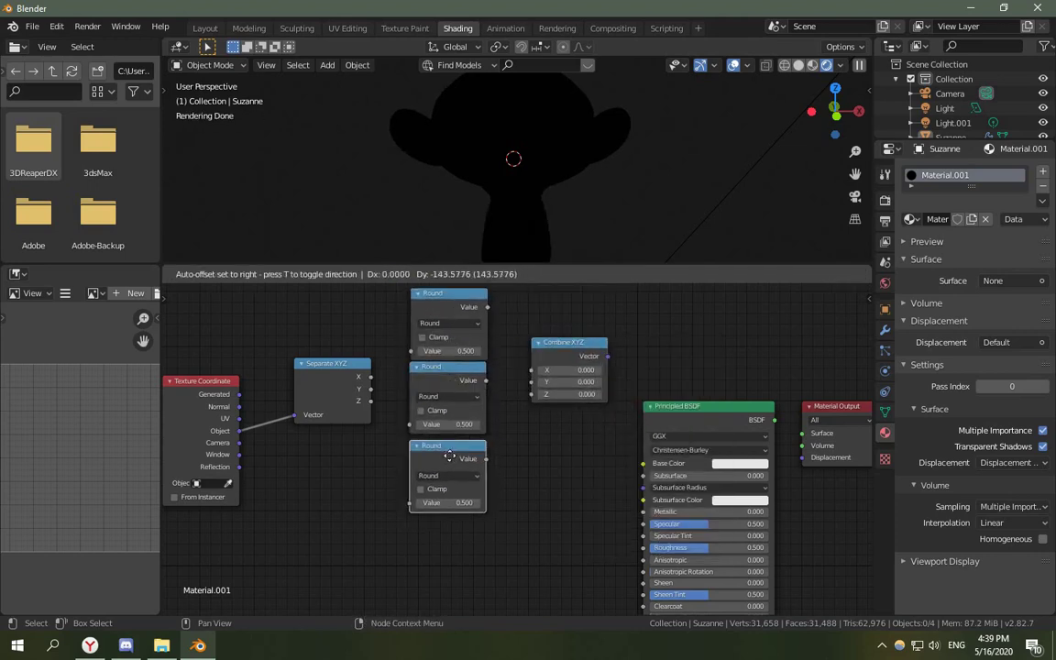
pyautogui.click(449, 444)
# Connect Separate XYZ's X, Y and Z through one Round node each to the matching Combine XYZ inputs.
pyautogui.moveTo(370, 375); pyautogui.dragTo(410, 492)
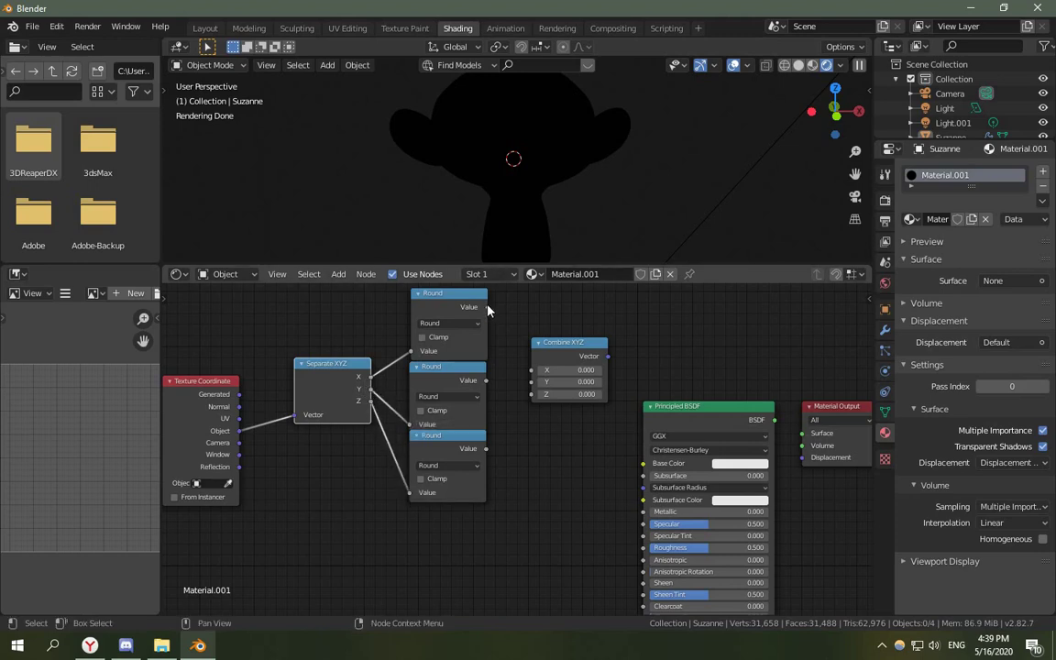
pyautogui.moveTo(485, 307); pyautogui.dragTo(531, 382)
pyautogui.moveTo(485, 448); pyautogui.dragTo(516, 405)
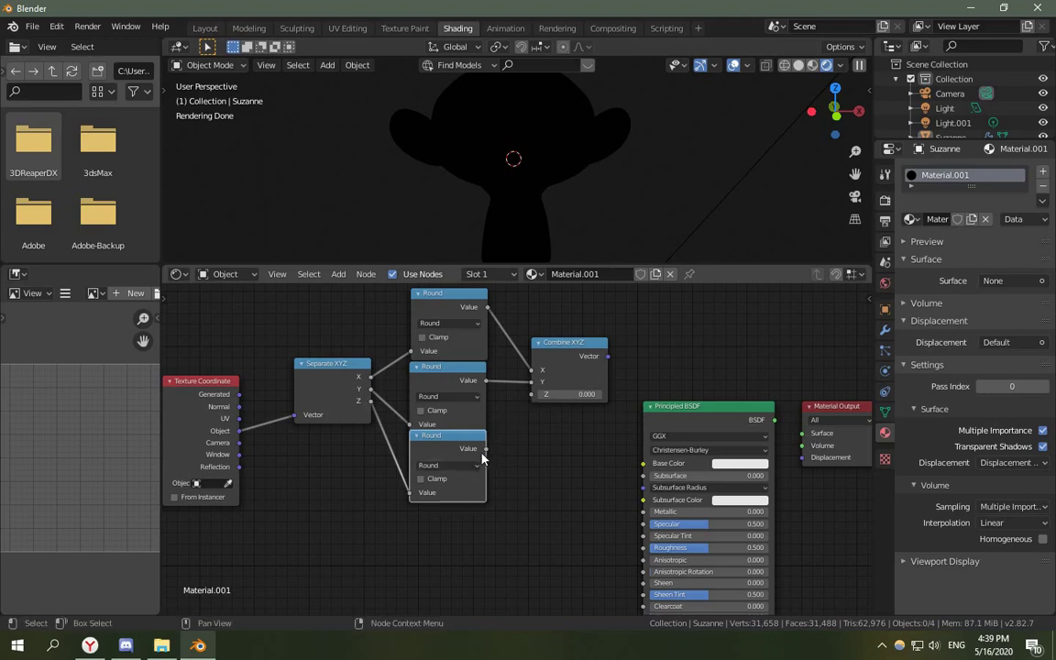
pyautogui.moveTo(486, 448); pyautogui.dragTo(530, 394)
# Move the Material Output and Principled BSDF nodes further away from Combine XYZ to make room between them.
pyautogui.scroll(-3, 531, 394)
pyautogui.moveTo(523, 394); pyautogui.dragTo(365, 402, button='middle')
pyautogui.scroll(3, 364, 402)
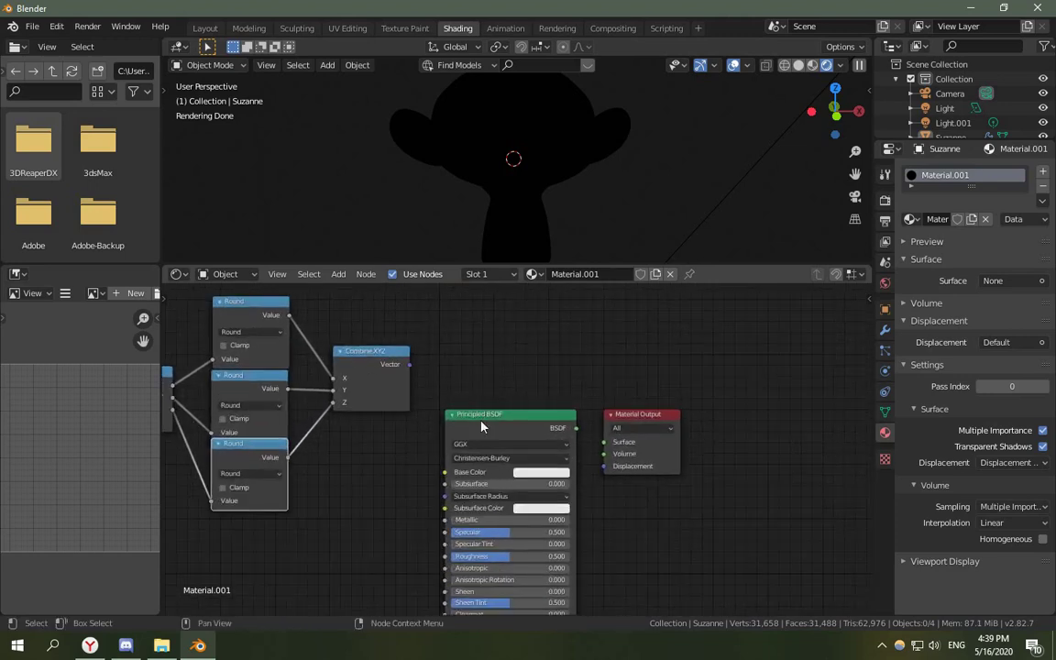
pyautogui.moveTo(481, 426); pyautogui.dragTo(466, 402)
pyautogui.moveTo(643, 420); pyautogui.dragTo(839, 325)
pyautogui.moveTo(486, 405); pyautogui.dragTo(652, 380)
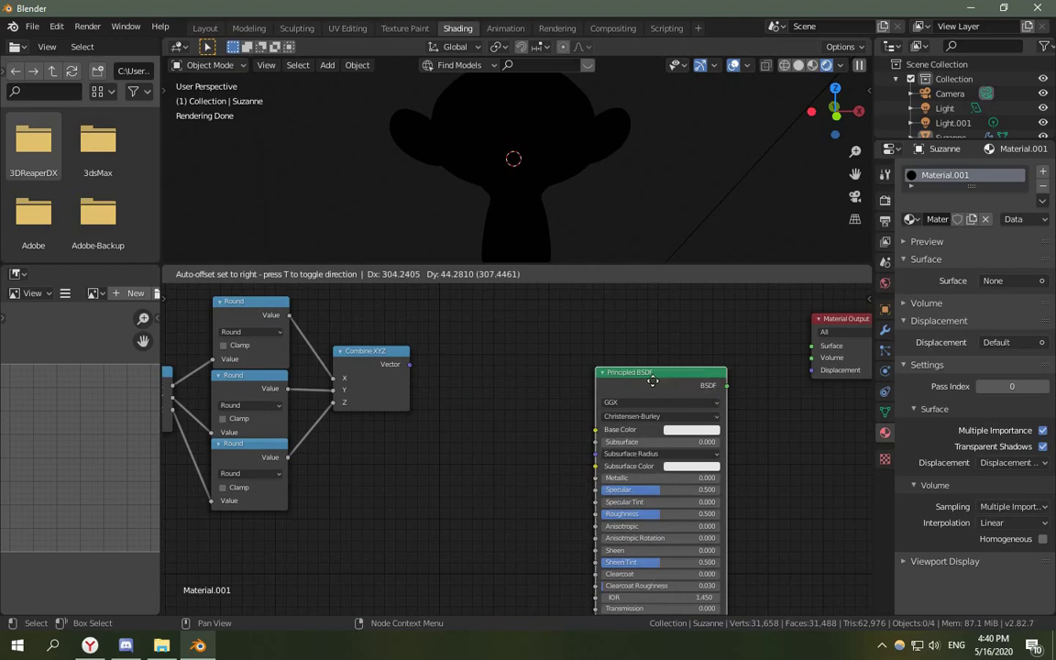
# Connect Combine XYZ's Vector to the Material Output's Displacement, and the Principled BSDF to its Surface.
pyautogui.scroll(-2, 495, 367)
pyautogui.moveTo(209, 362); pyautogui.dragTo(311, 351, button='middle')
pyautogui.scroll(2, 312, 351)
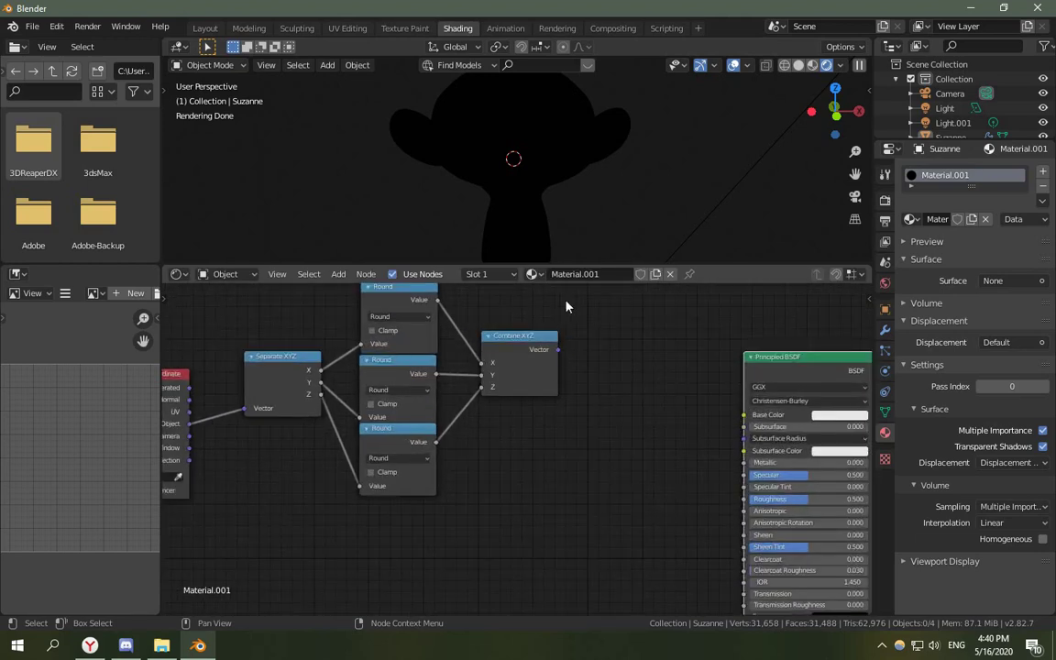
pyautogui.scroll(-3, 565, 306)
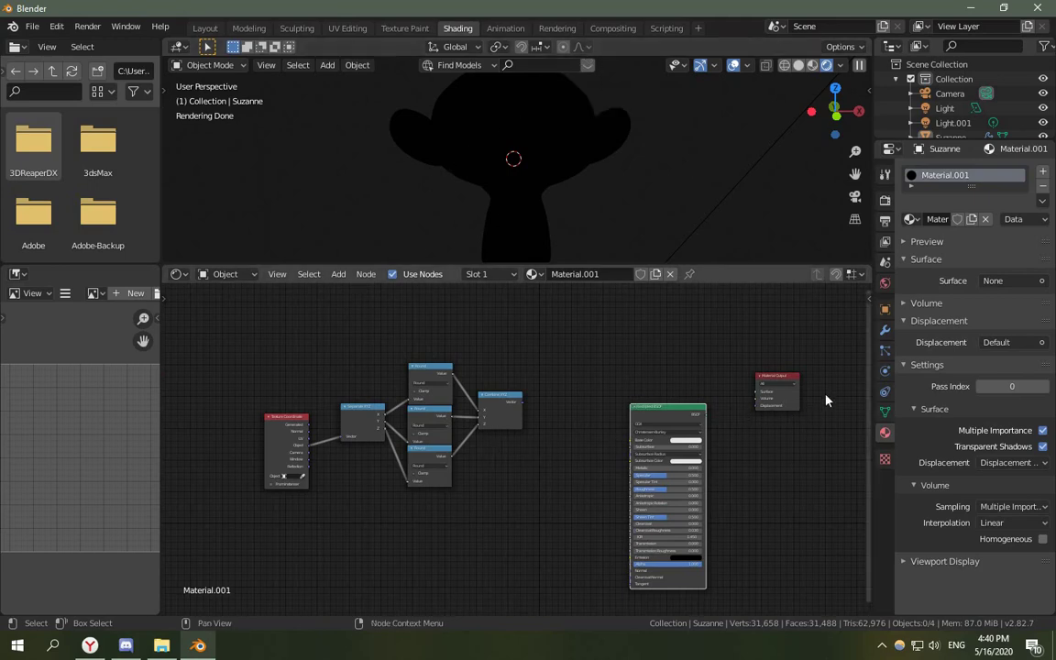
pyautogui.scroll(4, 824, 403)
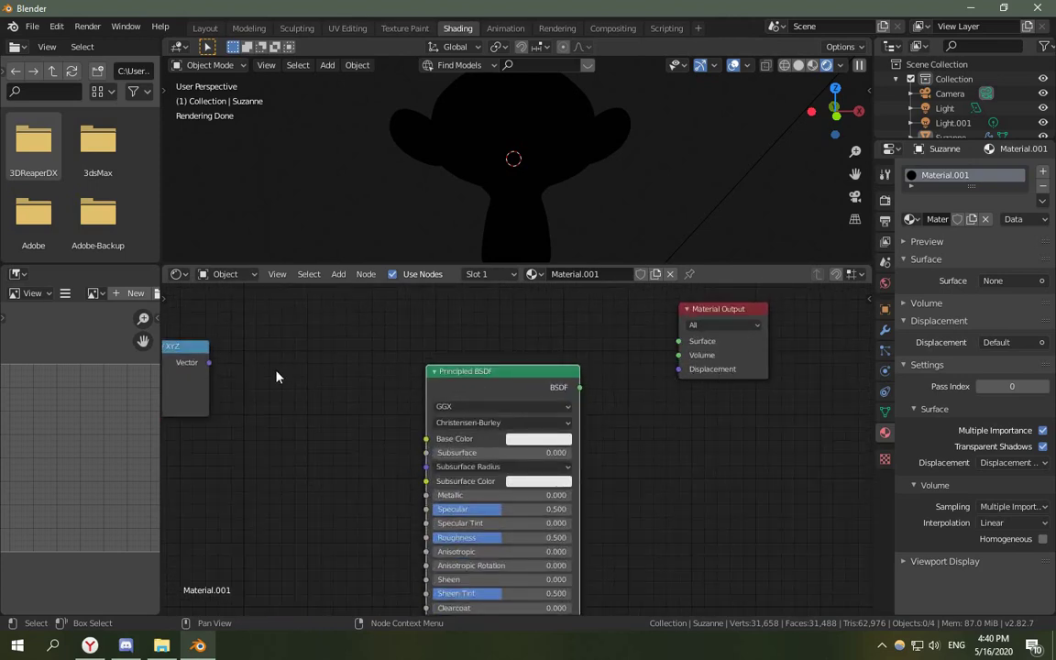
pyautogui.moveTo(276, 375); pyautogui.dragTo(564, 390, button='middle')
pyautogui.scroll(-4, 563, 390)
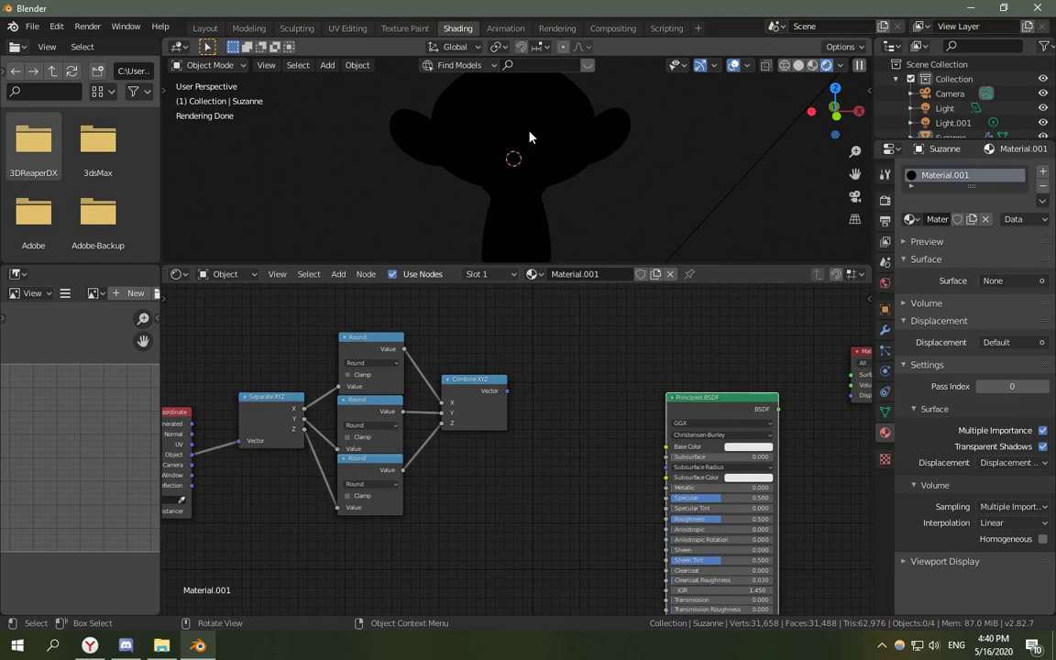
pyautogui.scroll(3, 544, 420)
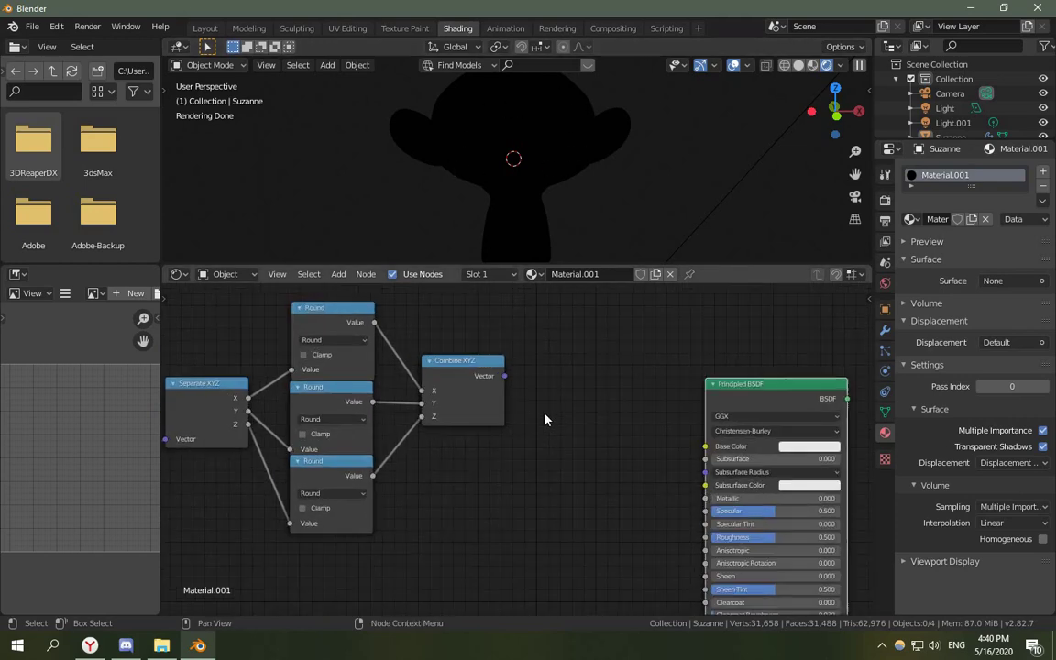
pyautogui.moveTo(496, 396); pyautogui.dragTo(433, 408, button='middle')
pyautogui.scroll(-6, 449, 414)
pyautogui.moveTo(468, 410); pyautogui.dragTo(745, 414)
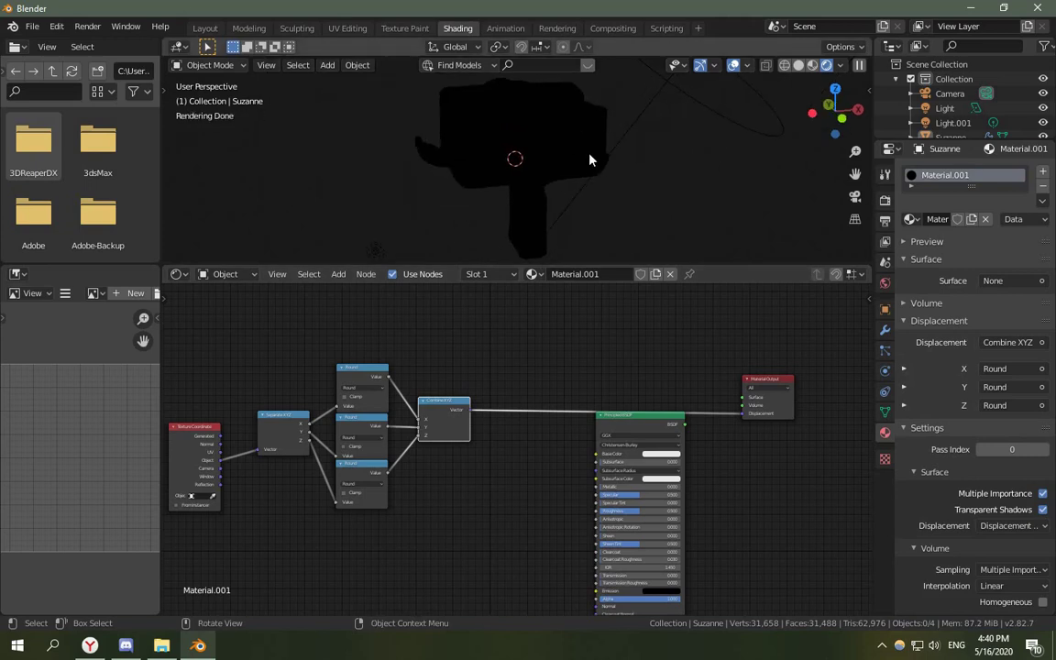
pyautogui.moveTo(683, 424); pyautogui.dragTo(744, 398)
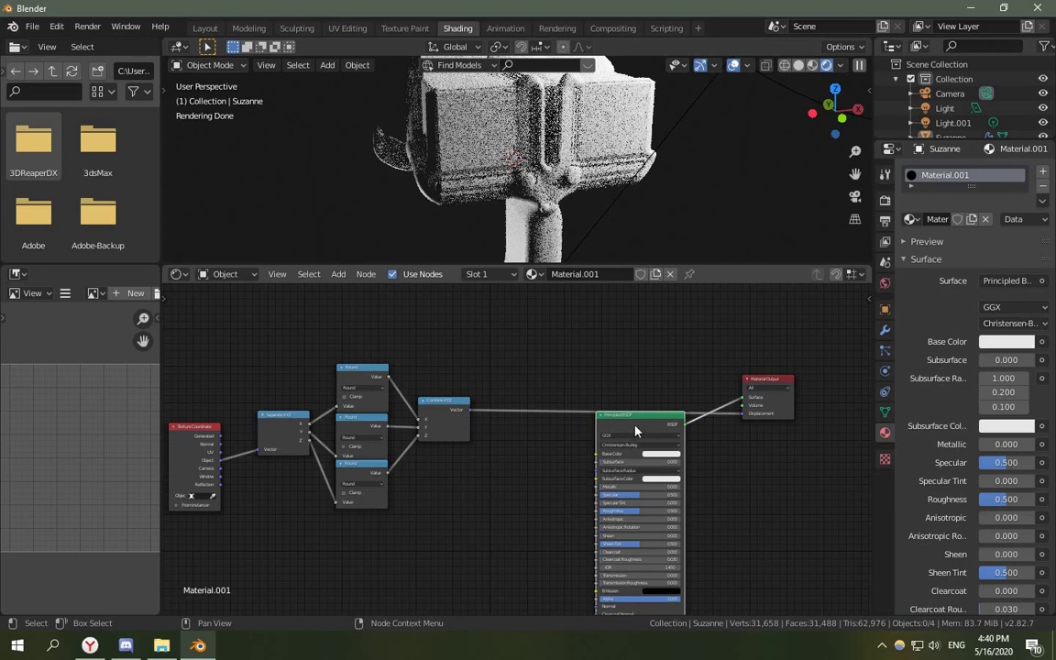
# Move the Principled BSDF clear of the displacement chain, and shift the Separate XYZ, Round and Combine XYZ nodes away from Texture Coordinate.
pyautogui.moveTo(635, 431); pyautogui.dragTo(741, 553)
pyautogui.scroll(-4, 401, 515)
pyautogui.moveTo(342, 431); pyautogui.dragTo(399, 438, button='middle')
pyautogui.scroll(3, 399, 438)
pyautogui.moveTo(352, 367); pyautogui.dragTo(578, 536)
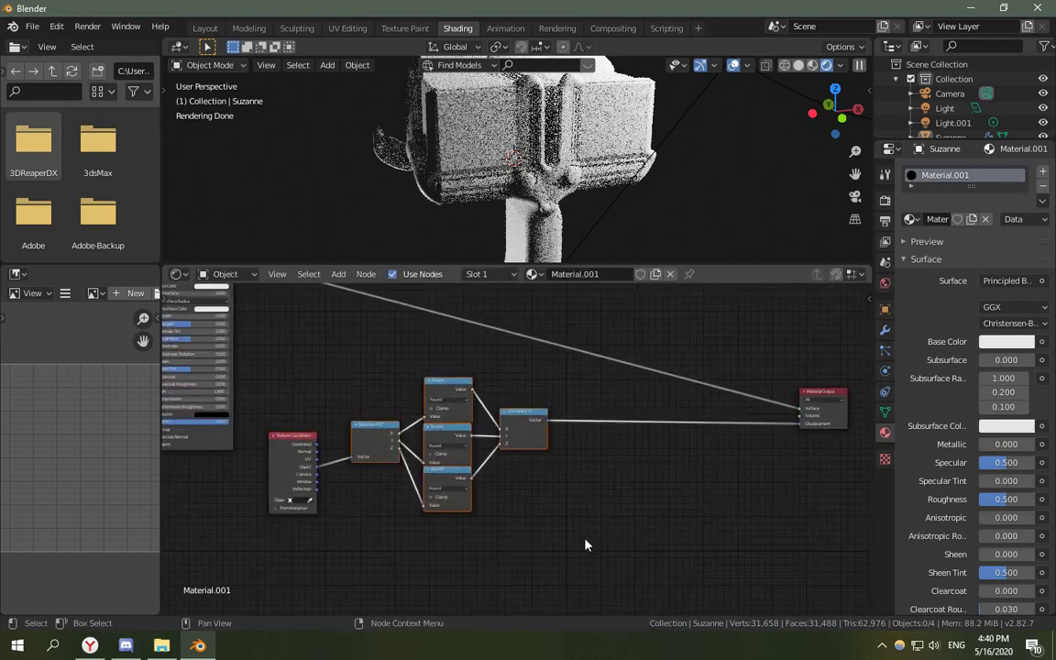
pyautogui.press('g')
pyautogui.click(683, 537)
pyautogui.scroll(2, 513, 472)
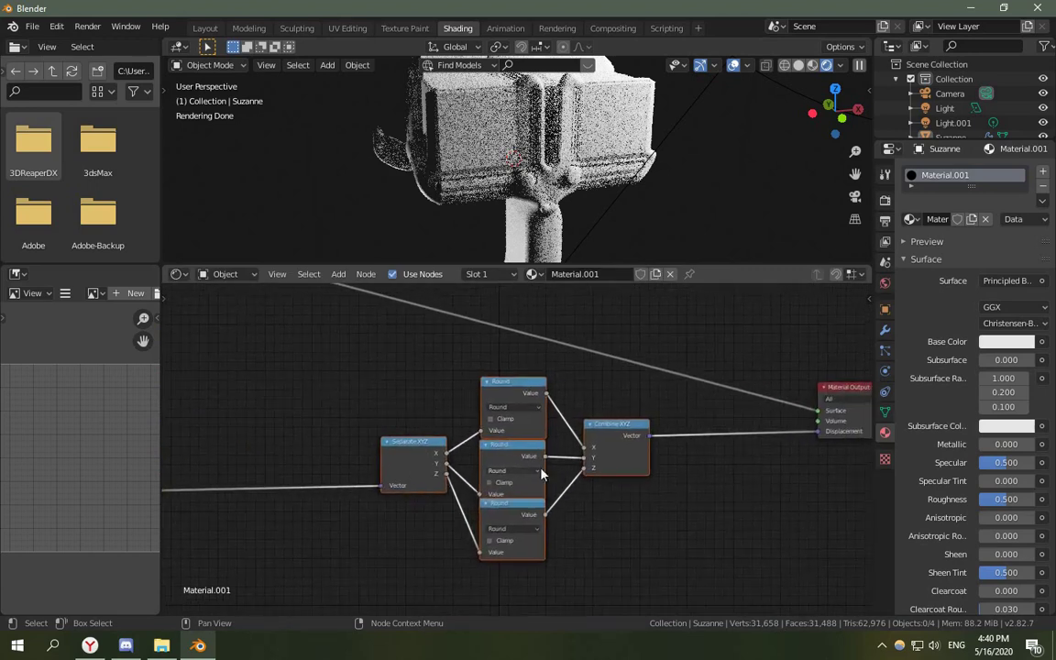
pyautogui.scroll(-4, 541, 467)
pyautogui.moveTo(528, 466); pyautogui.dragTo(574, 462, button='middle')
pyautogui.scroll(3, 623, 451)
pyautogui.hotkey('shift', 'a')
pyautogui.moveTo(706, 444)
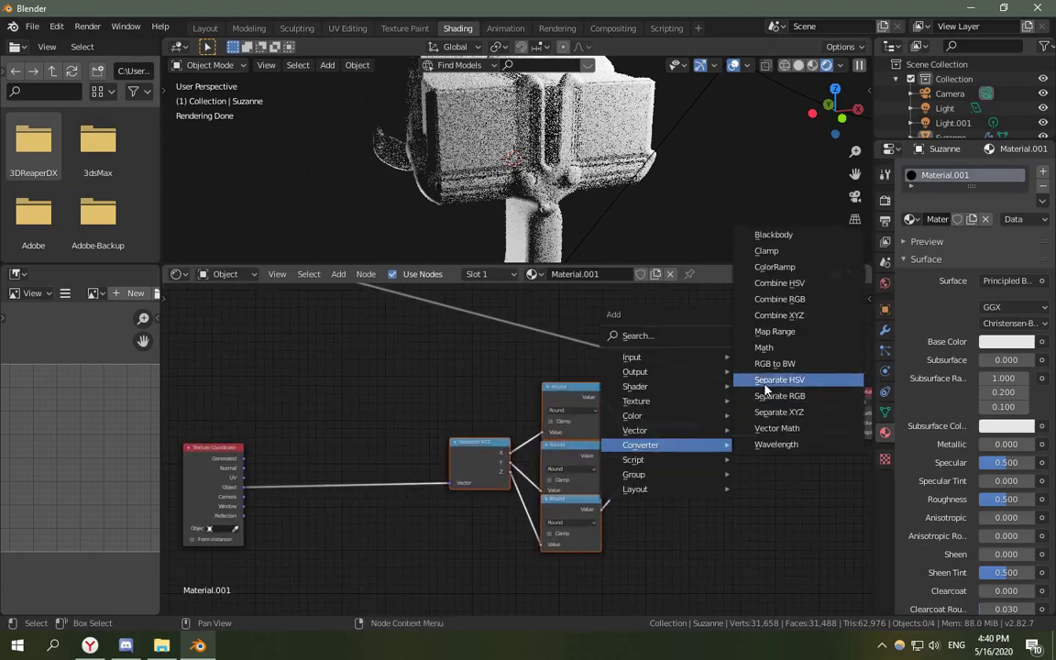
pyautogui.press('Escape')
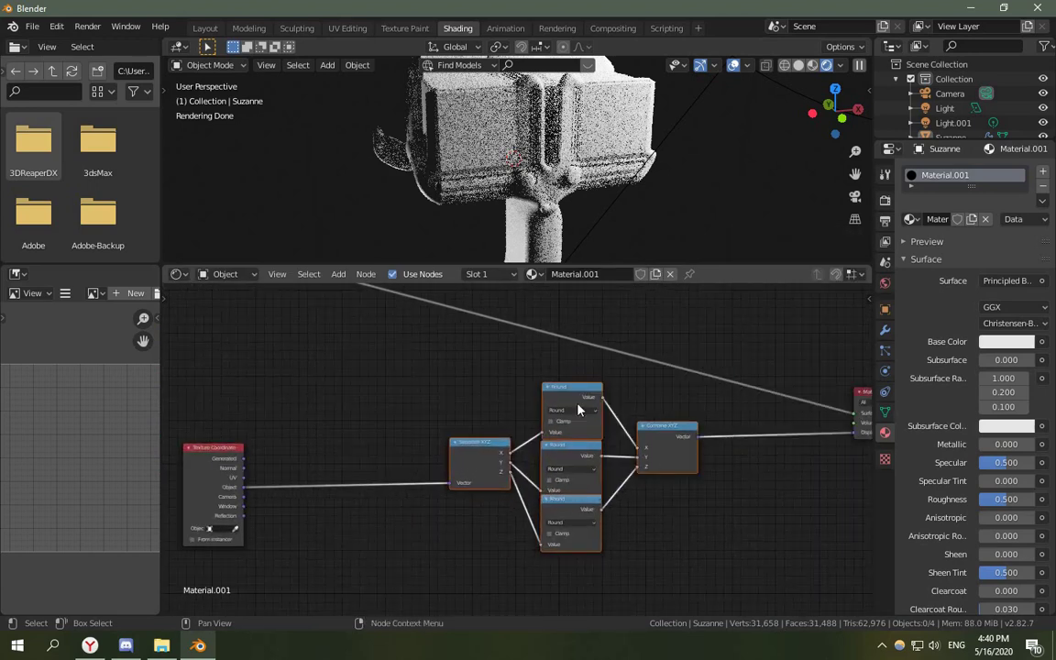
# Insert a Vector Math node set to Subtract after Combine XYZ, and connect Texture Coordinate's Object to its second Vector input.
pyautogui.hotkey('shift', 'a')
pyautogui.moveTo(755, 383)
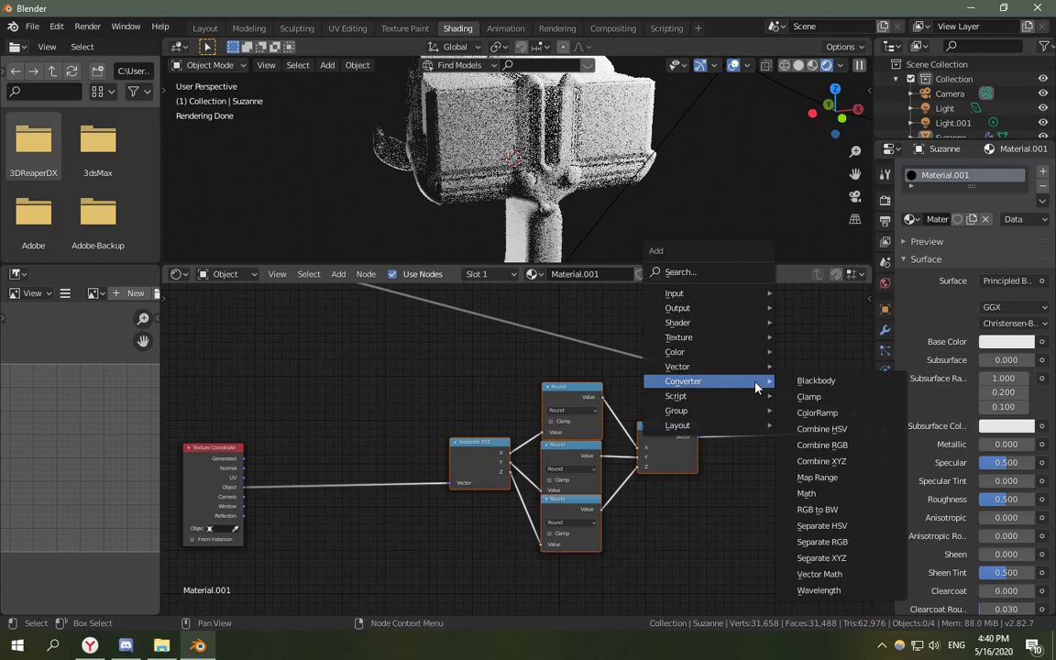
pyautogui.click(818, 574)
pyautogui.click(770, 455)
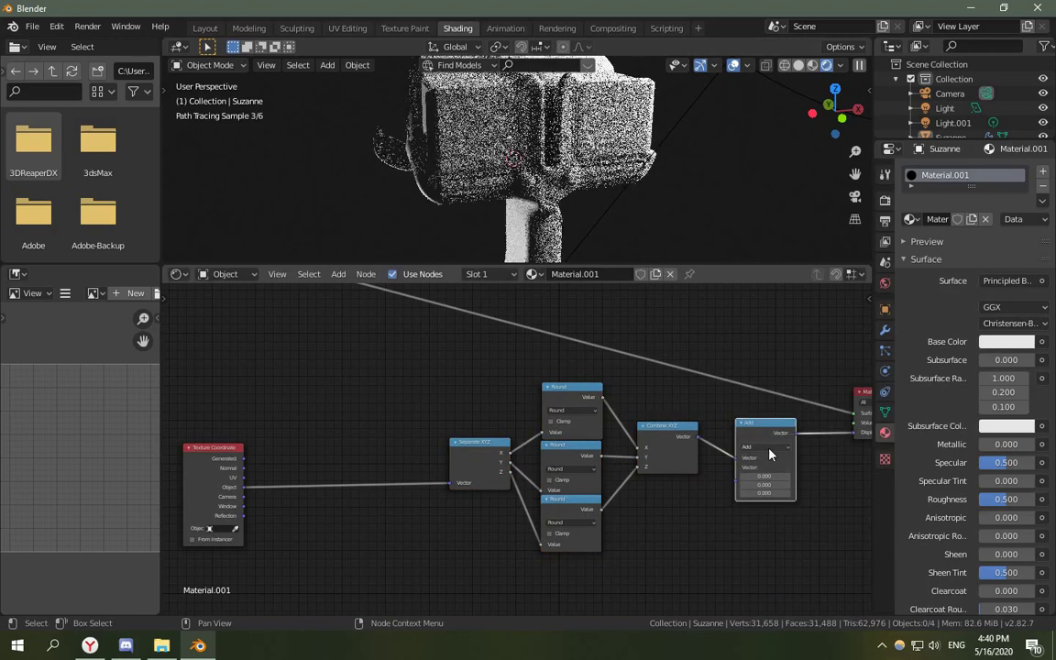
pyautogui.click(766, 447)
pyautogui.click(764, 467)
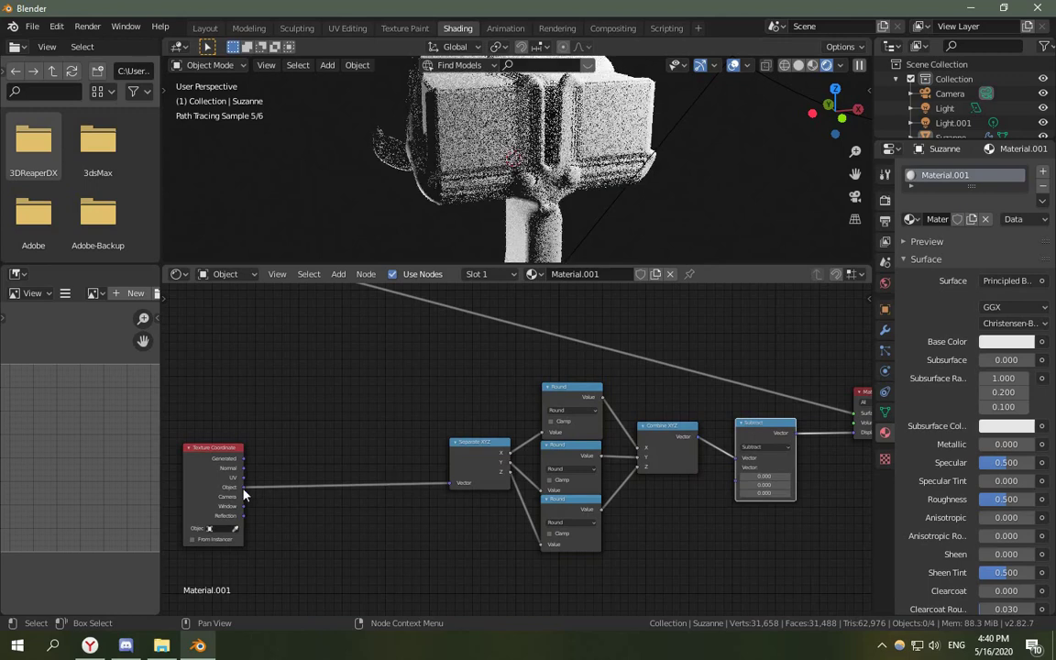
pyautogui.moveTo(241, 488); pyautogui.dragTo(742, 489)
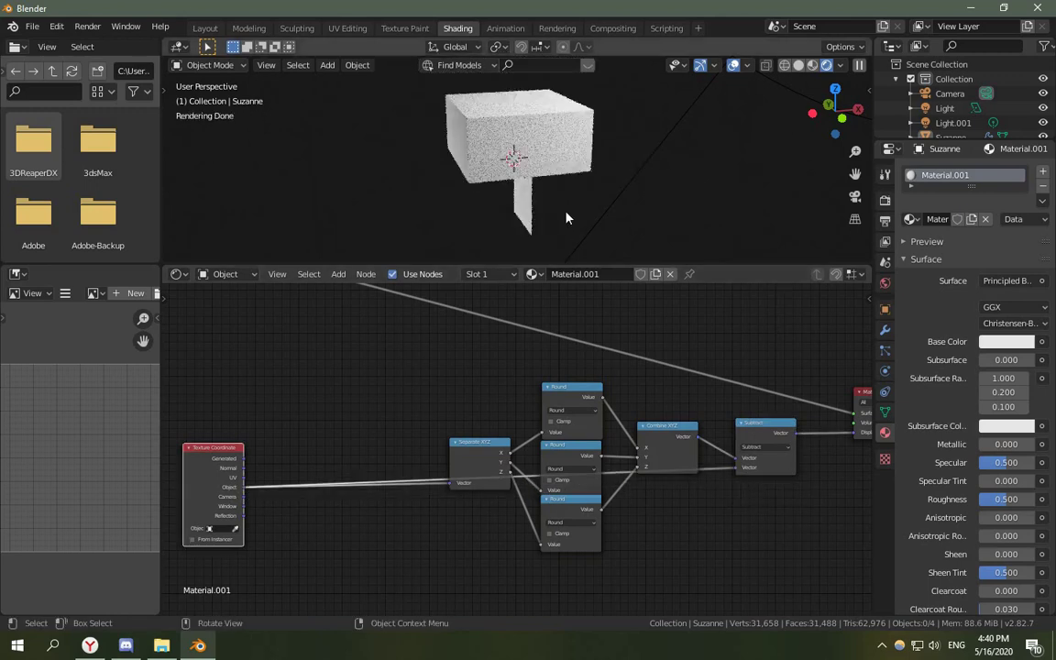
pyautogui.moveTo(508, 189)
pyautogui.mouseDown(button='middle')
pyautogui.moveTo(408, 205)
pyautogui.moveTo(268, 150)
pyautogui.moveTo(571, 156)
pyautogui.moveTo(550, 169)
pyautogui.mouseUp(button='middle')
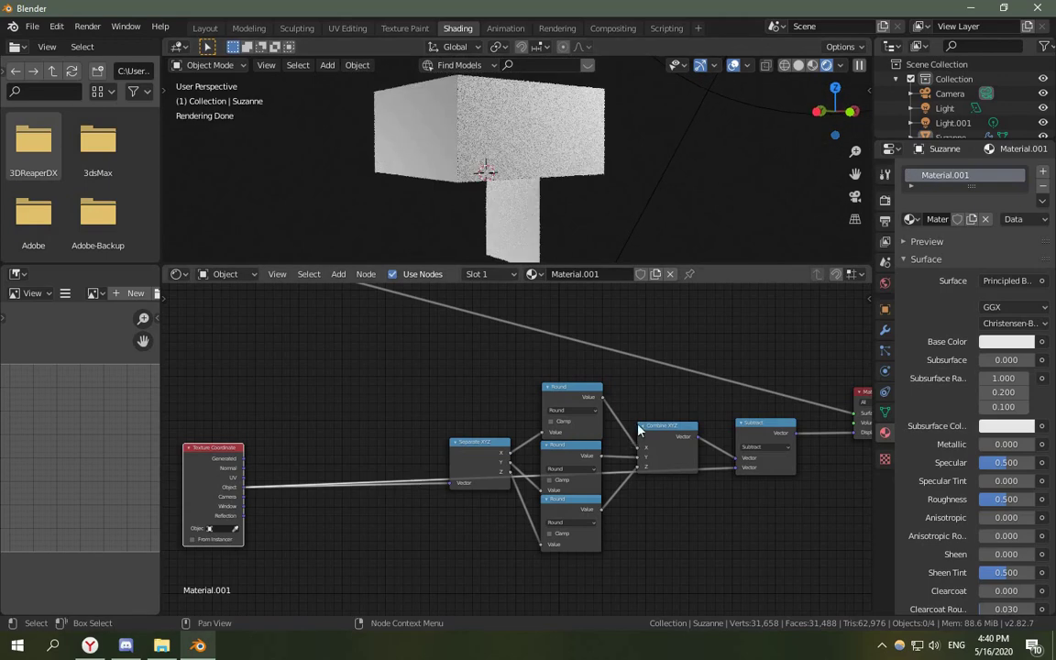
# Move the Separate XYZ, Round and Combine XYZ nodes together closer to Texture Coordinate, and inspect the displaced mesh from several sides.
pyautogui.moveTo(663, 383); pyautogui.dragTo(484, 497)
pyautogui.press('g')
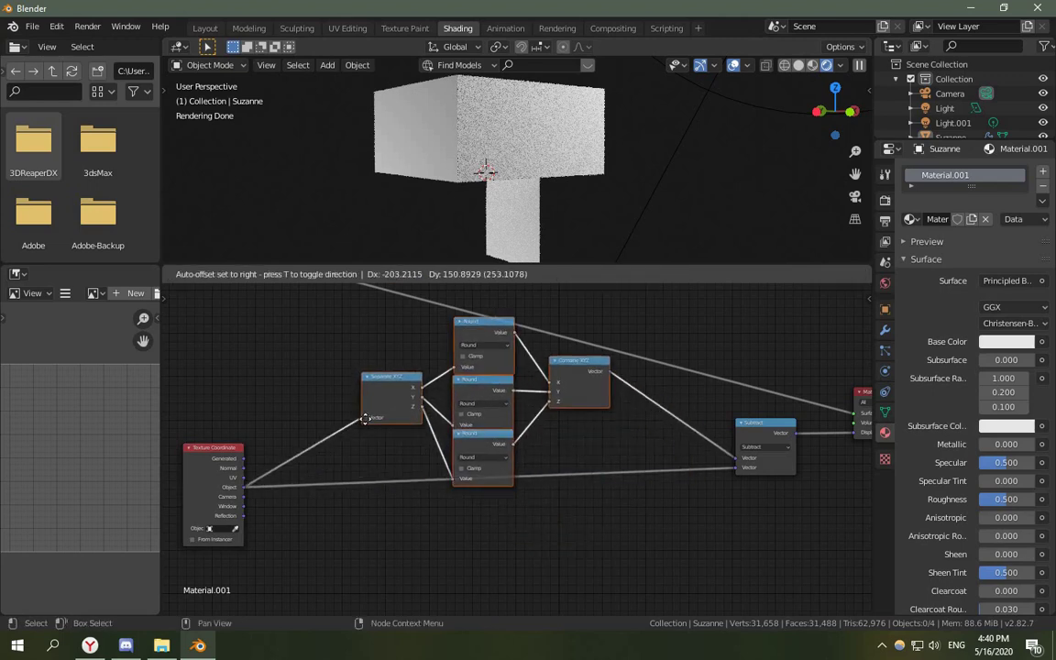
pyautogui.click(364, 419)
pyautogui.moveTo(552, 178); pyautogui.dragTo(458, 174, button='middle')
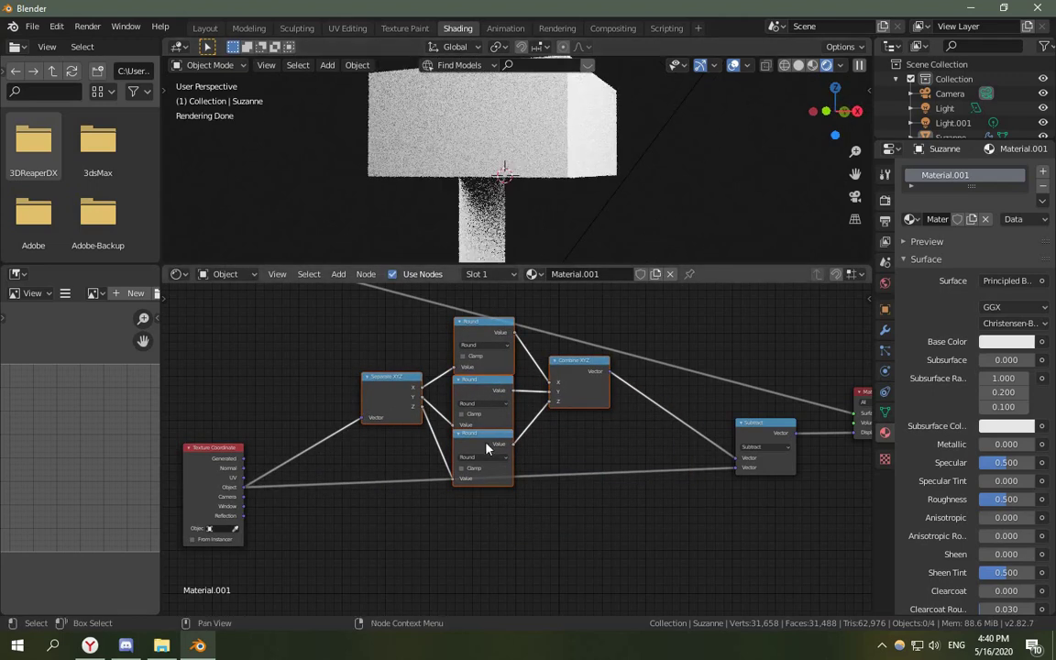
pyautogui.scroll(2, 488, 446)
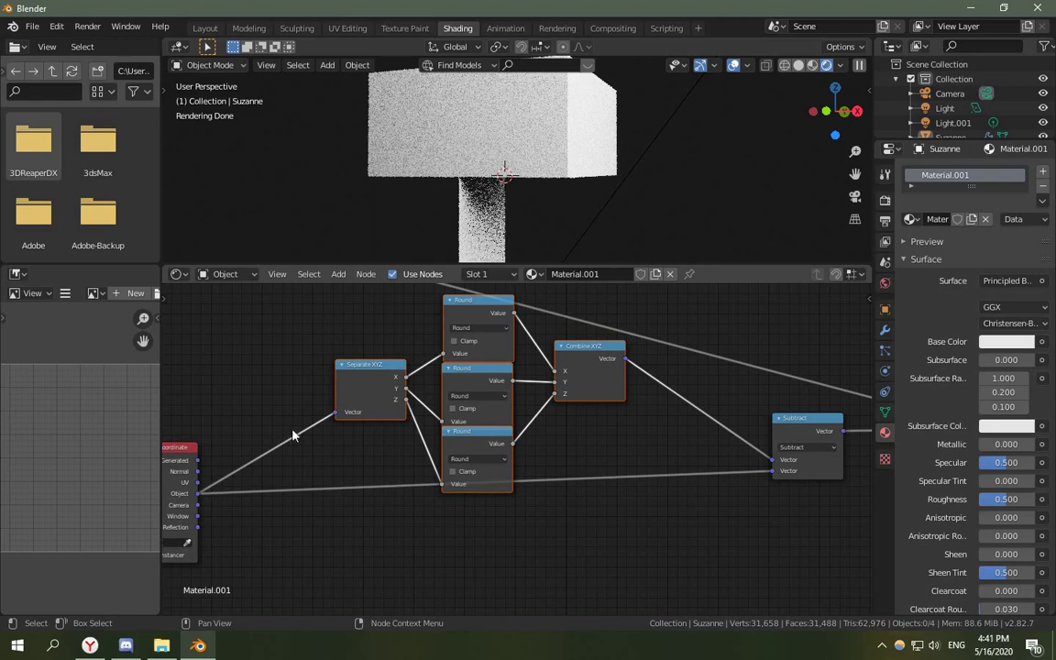
pyautogui.moveTo(385, 220); pyautogui.dragTo(602, 107, button='middle')
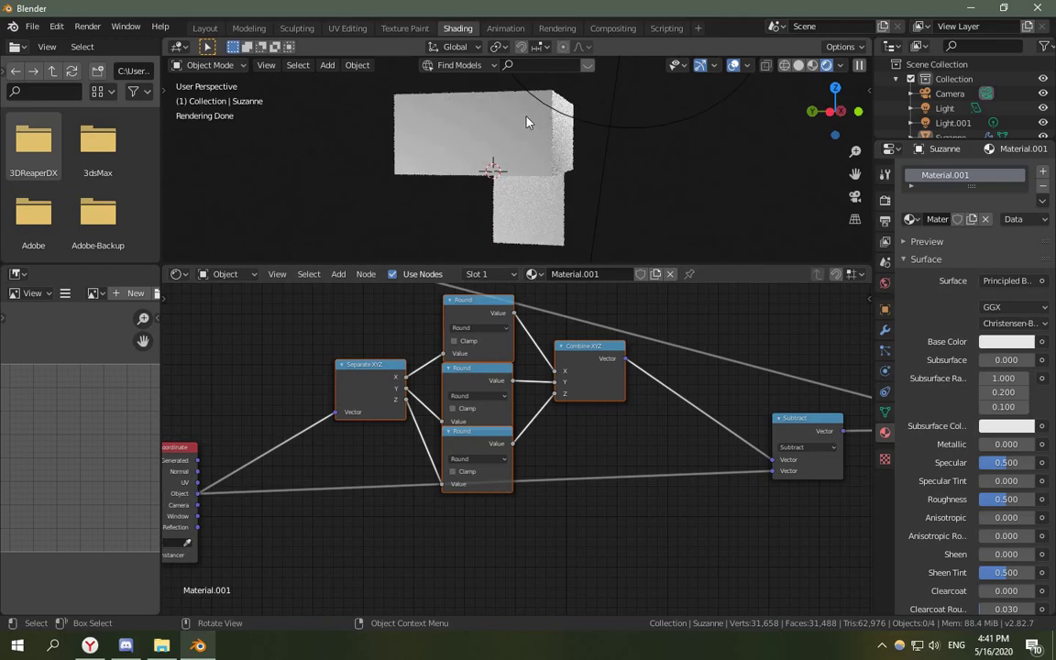
pyautogui.moveTo(442, 210); pyautogui.dragTo(603, 236, button='middle')
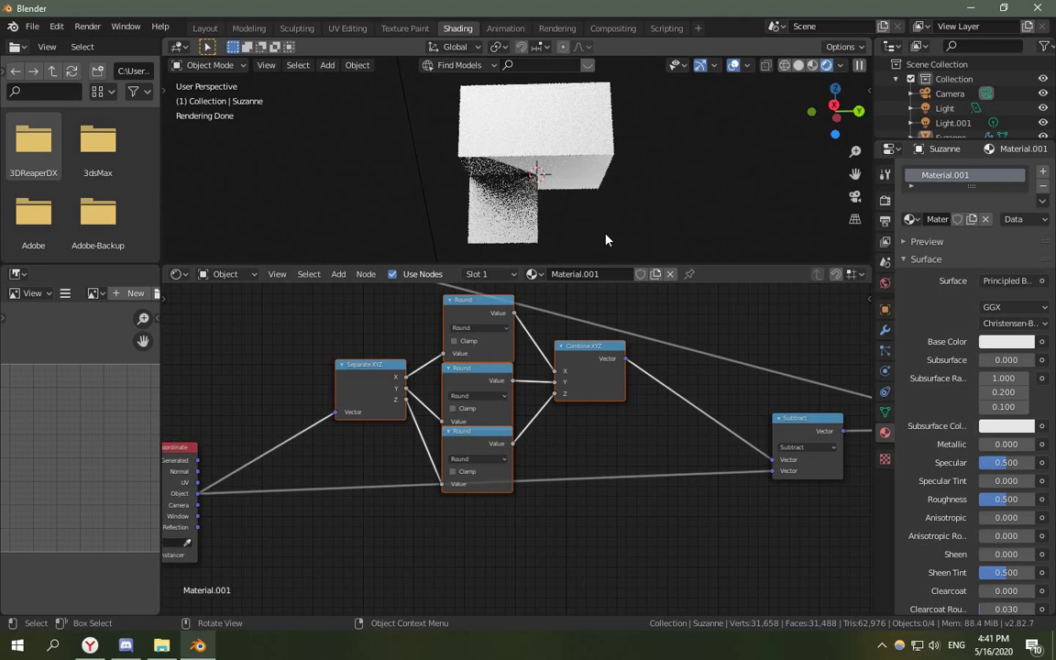
# Insert a Vector Math node on the link between Texture Coordinate's Object output and Separate XYZ.
pyautogui.moveTo(224, 483); pyautogui.dragTo(359, 412, button='middle')
pyautogui.hotkey('shift', 'a')
pyautogui.moveTo(365, 405)
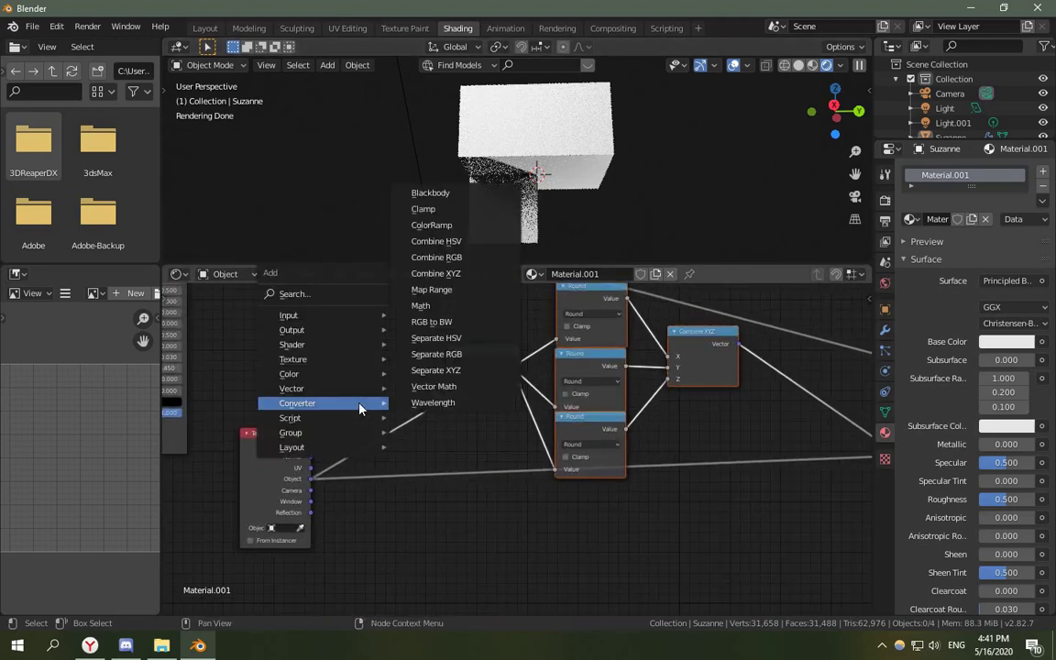
pyautogui.click(433, 386)
pyautogui.click(350, 347)
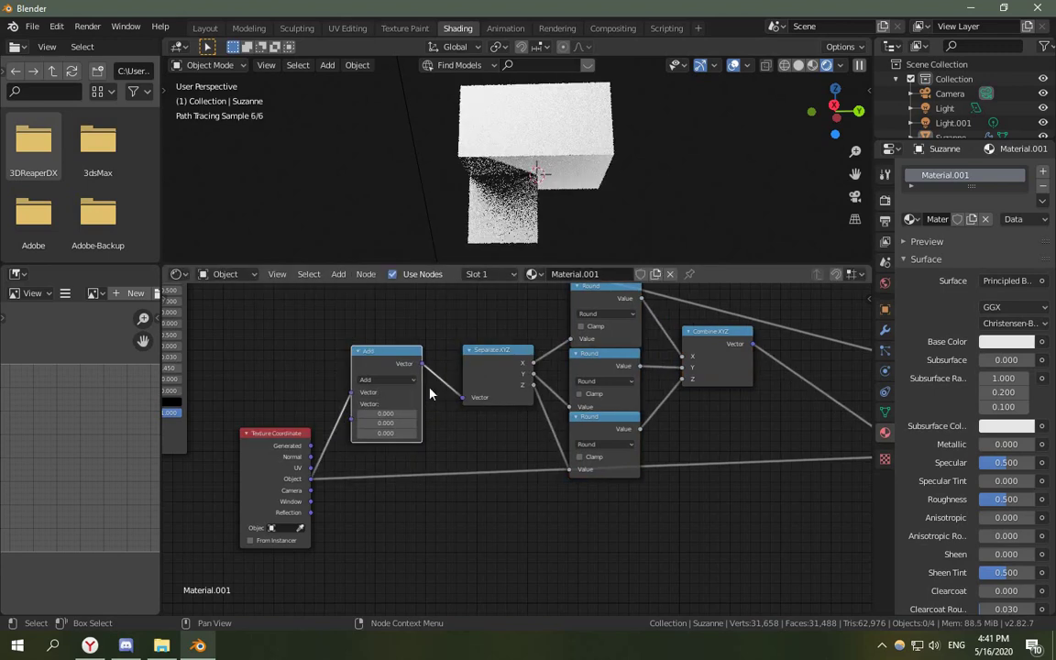
# Set the new Vector Math node's operation to Scale and reposition it slightly before Separate XYZ.
pyautogui.click(389, 379)
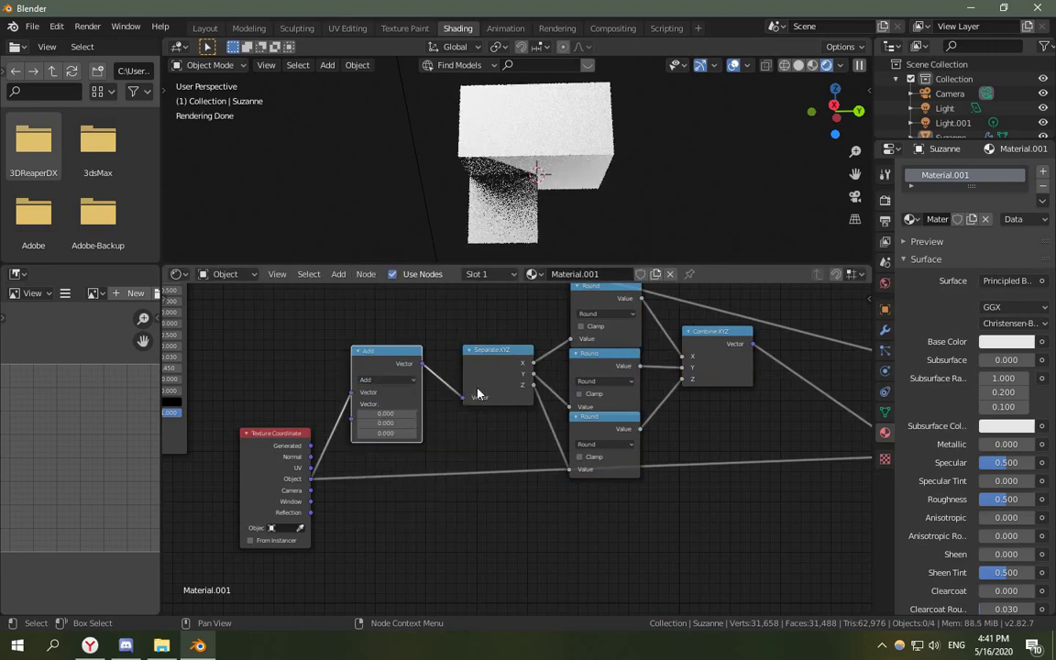
pyautogui.moveTo(497, 389); pyautogui.dragTo(442, 382, button='middle')
pyautogui.scroll(1, 448, 372)
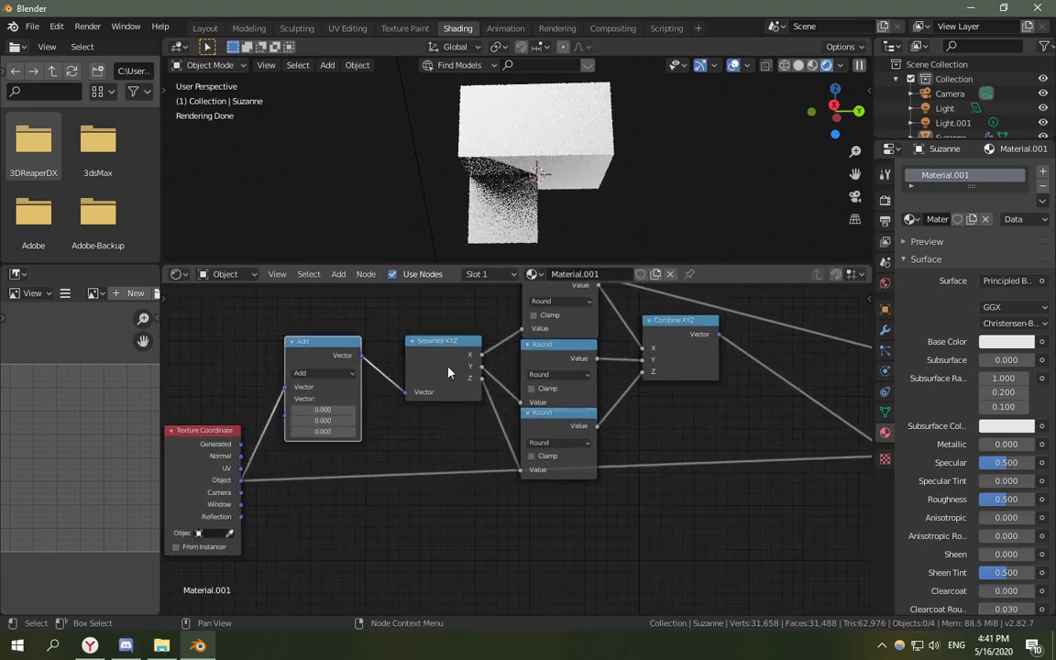
pyautogui.moveTo(331, 360); pyautogui.dragTo(338, 368)
pyautogui.click(330, 379)
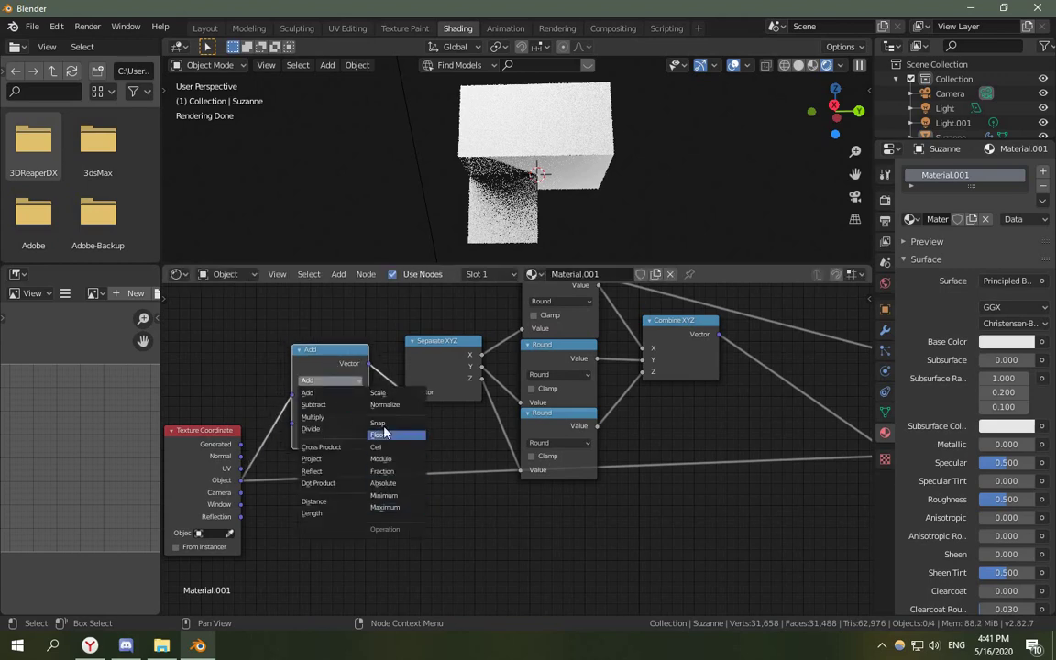
pyautogui.moveTo(323, 362); pyautogui.dragTo(331, 376)
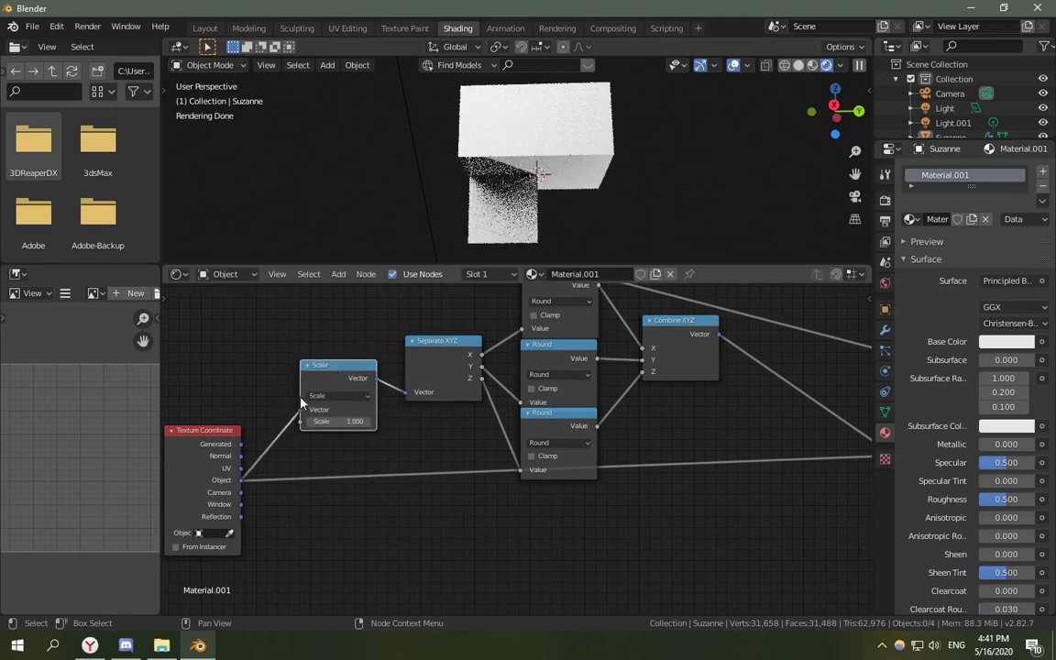
# Duplicate the Scale node onto the link between Combine XYZ and Subtract, and enter 10 as the Scale value.
pyautogui.scroll(-3, 299, 396)
pyautogui.moveTo(299, 396); pyautogui.dragTo(406, 389, button='middle')
pyautogui.moveTo(377, 461); pyautogui.dragTo(331, 480)
pyautogui.hotkey('shift', 'd')
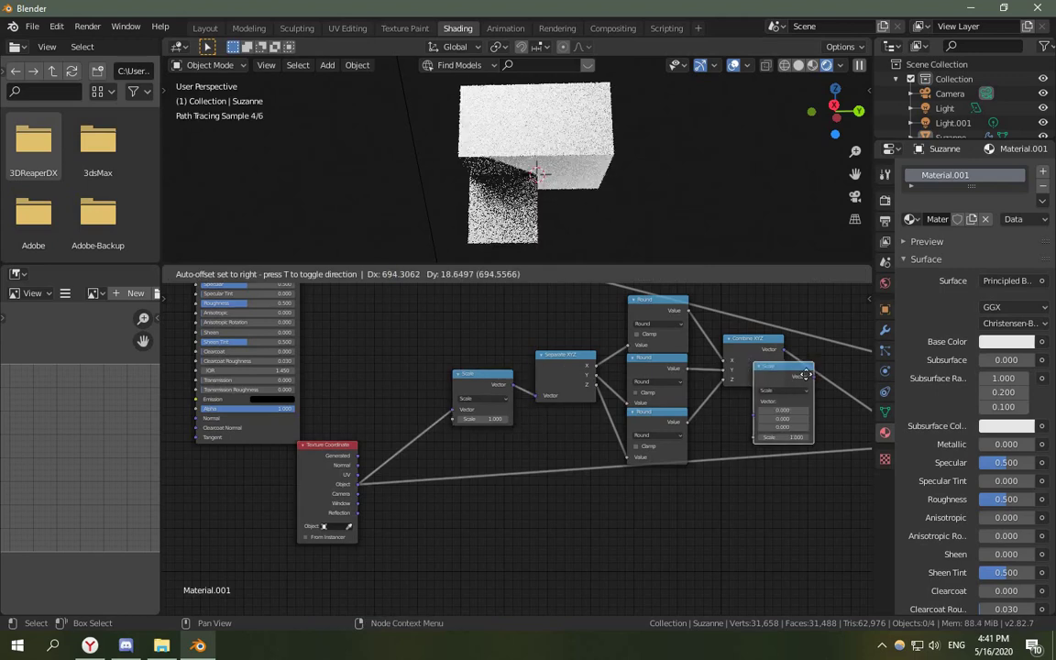
pyautogui.click(790, 374)
pyautogui.moveTo(740, 379); pyautogui.dragTo(602, 394, button='middle')
pyautogui.scroll(3, 603, 394)
pyautogui.scroll(1, 604, 394)
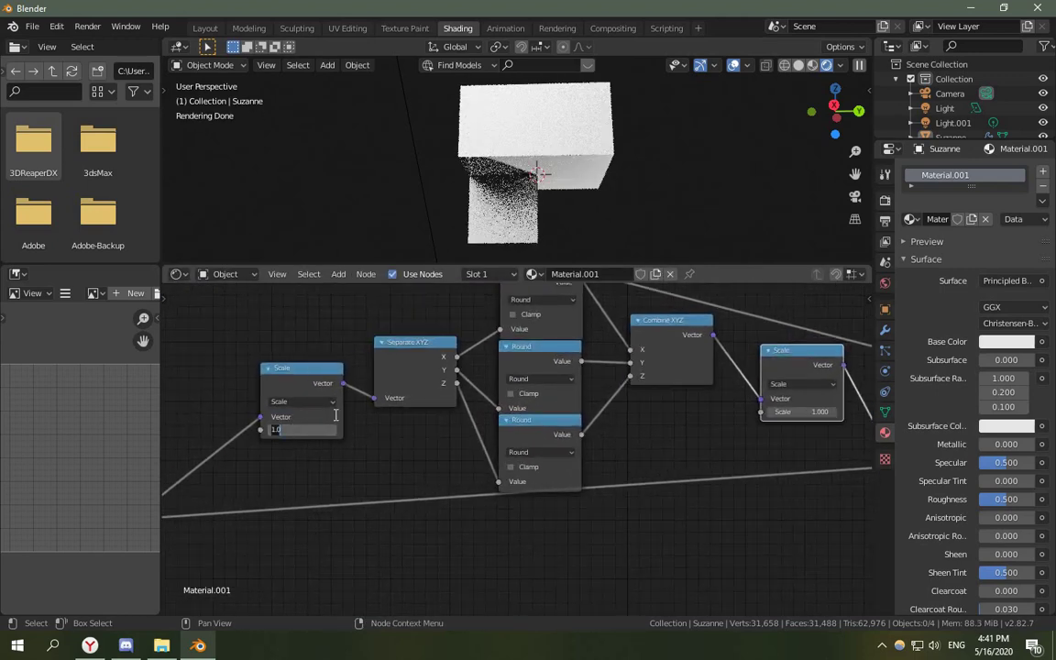
pyautogui.click(795, 411)
pyautogui.write('10')
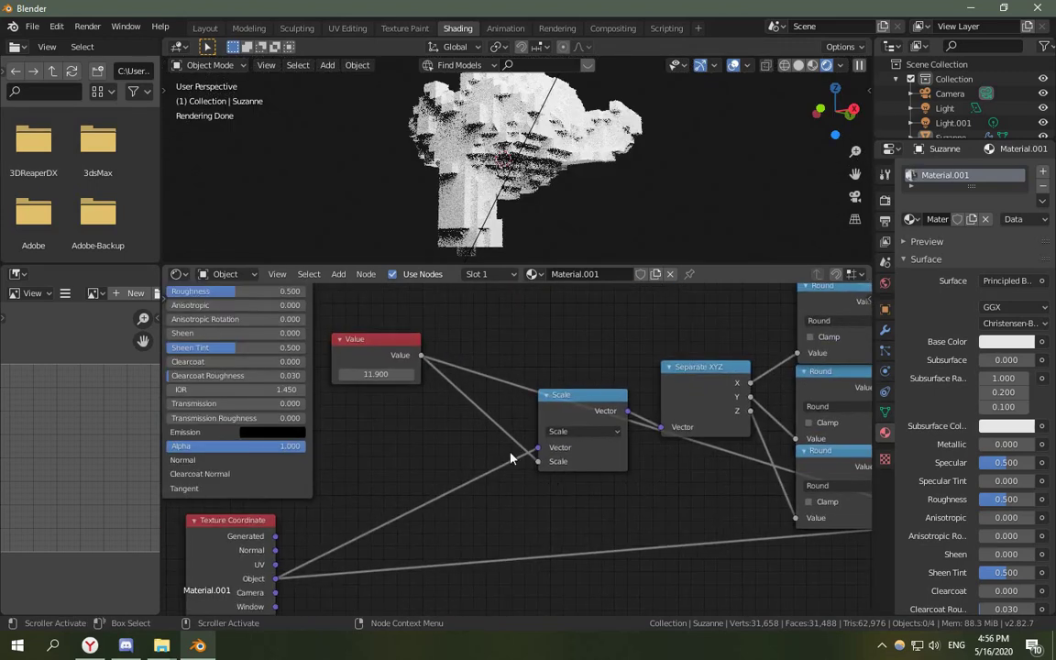
# Examine how the Value node feeds the first Scale node directly and the second Scale node through the Divide node.
pyautogui.scroll(-1, 585, 480)
pyautogui.moveTo(586, 480); pyautogui.dragTo(459, 478, button='middle')
pyautogui.scroll(3, 283, 431)
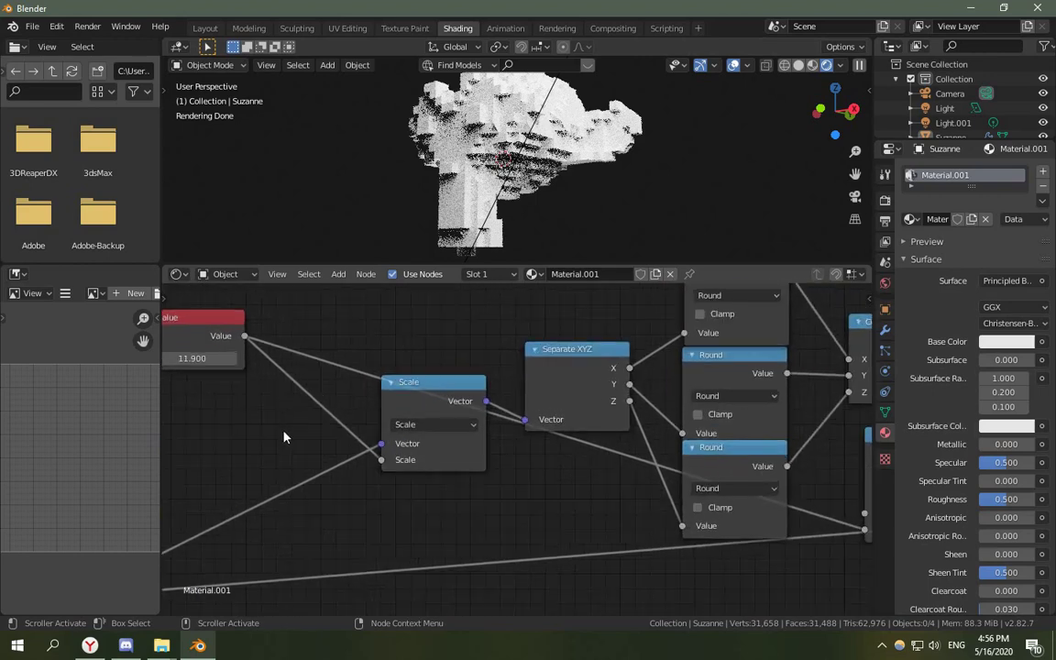
pyautogui.scroll(-3, 408, 466)
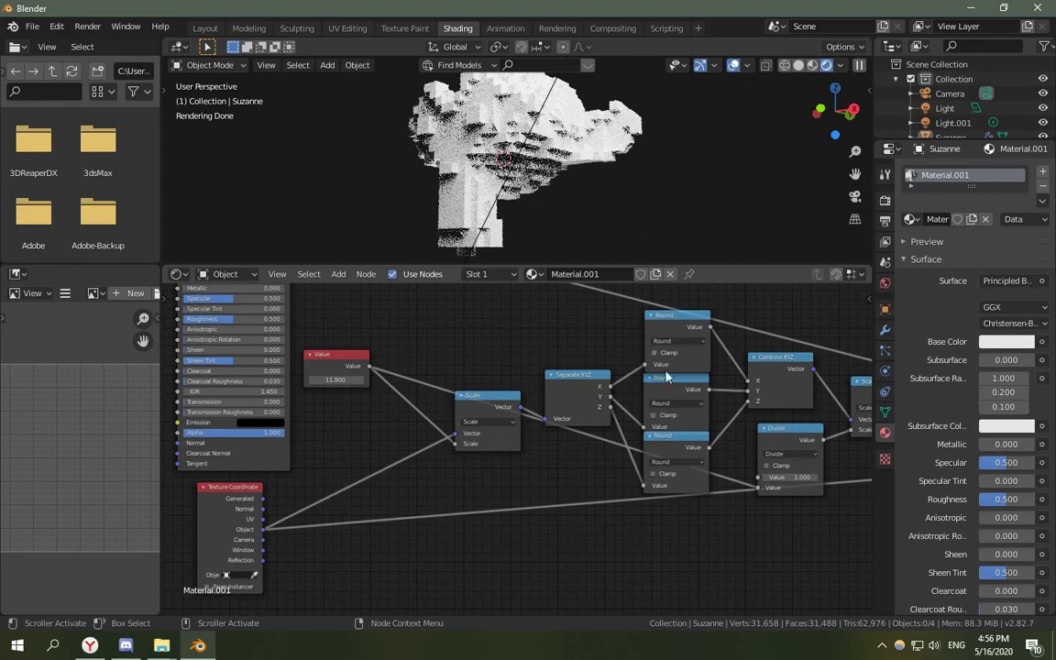
pyautogui.scroll(2, 478, 403)
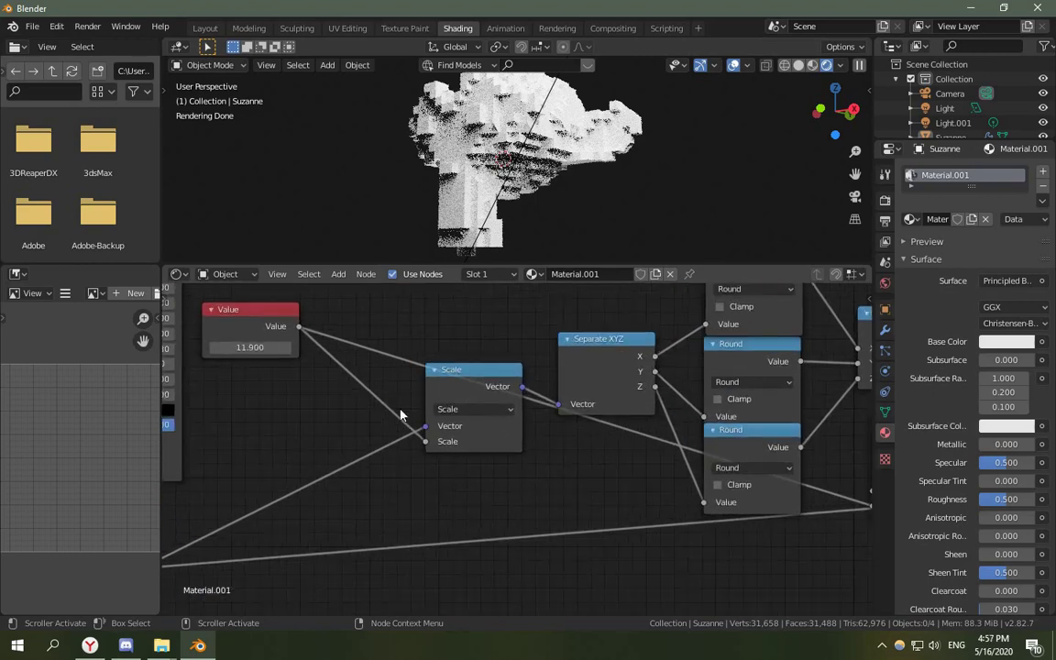
pyautogui.moveTo(585, 473); pyautogui.dragTo(360, 417, button='middle')
pyautogui.scroll(-3, 360, 417)
pyautogui.moveTo(481, 434); pyautogui.dragTo(431, 471, button='middle')
pyautogui.scroll(3, 432, 471)
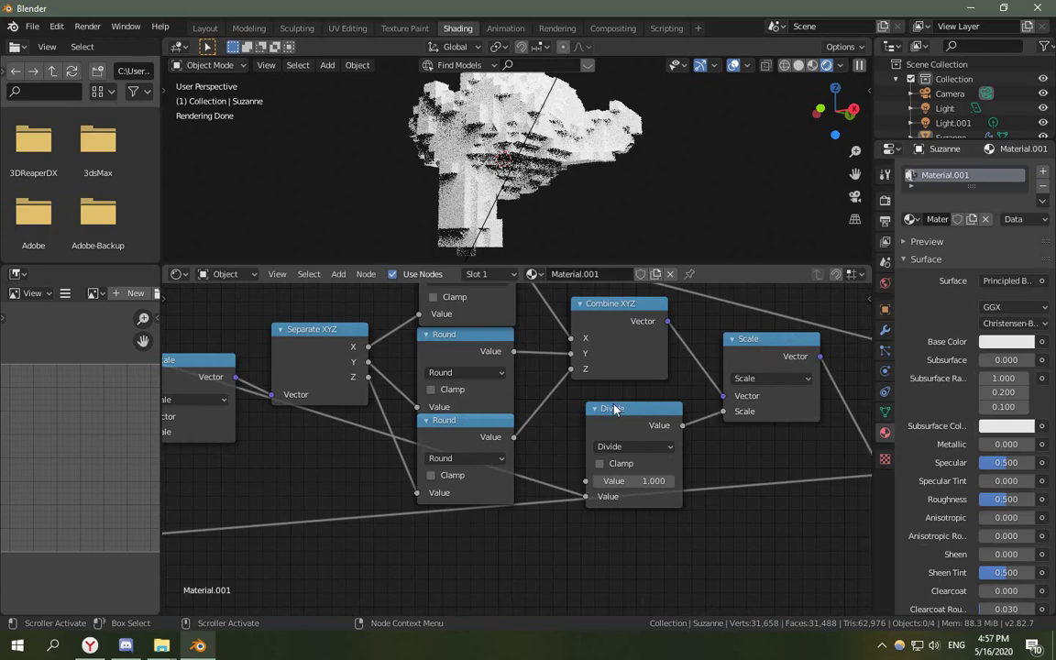
pyautogui.moveTo(255, 379); pyautogui.dragTo(431, 379, button='middle')
pyautogui.scroll(-3, 211, 358)
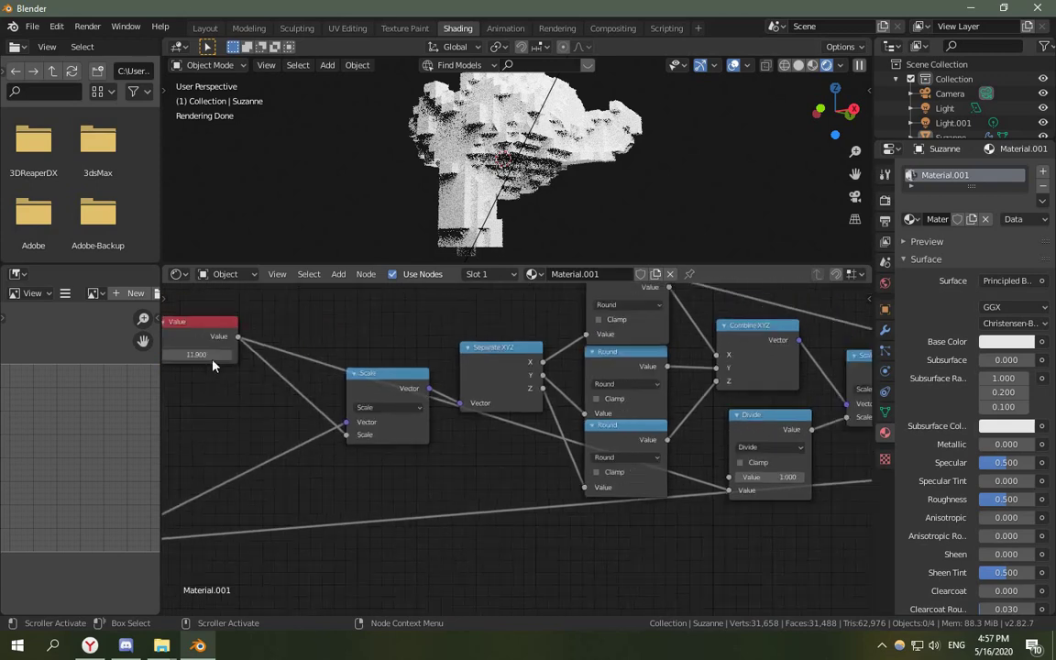
pyautogui.moveTo(211, 358); pyautogui.dragTo(260, 359, button='middle')
pyautogui.moveTo(771, 492); pyautogui.dragTo(551, 479, button='middle')
pyautogui.scroll(3, 552, 480)
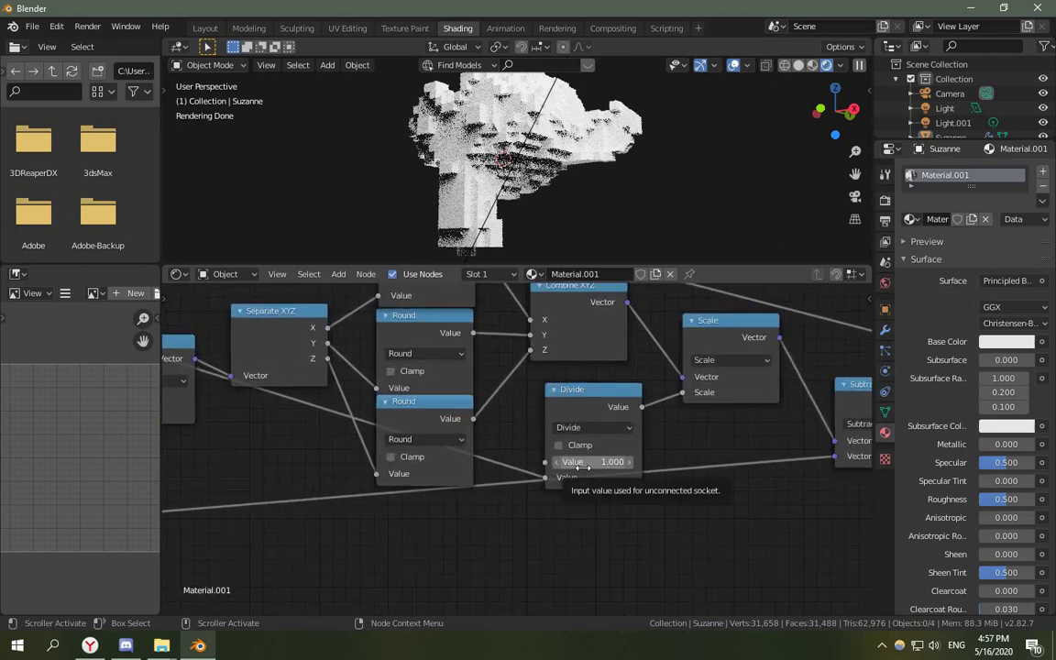
# Lower the Value node that drives both Scale nodes to 6.310 to make the blocks larger.
pyautogui.scroll(-5, 583, 467)
pyautogui.moveTo(518, 516); pyautogui.dragTo(456, 525, button='middle')
pyautogui.moveTo(252, 405); pyautogui.dragTo(669, 481, button='middle')
pyautogui.scroll(5, 478, 478)
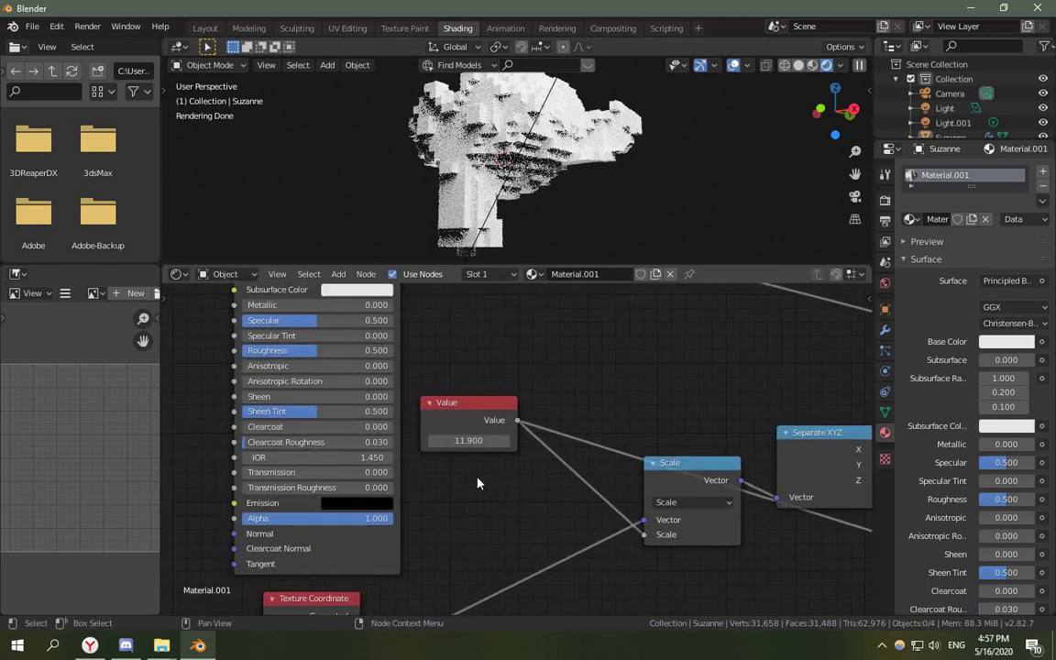
pyautogui.scroll(1, 477, 483)
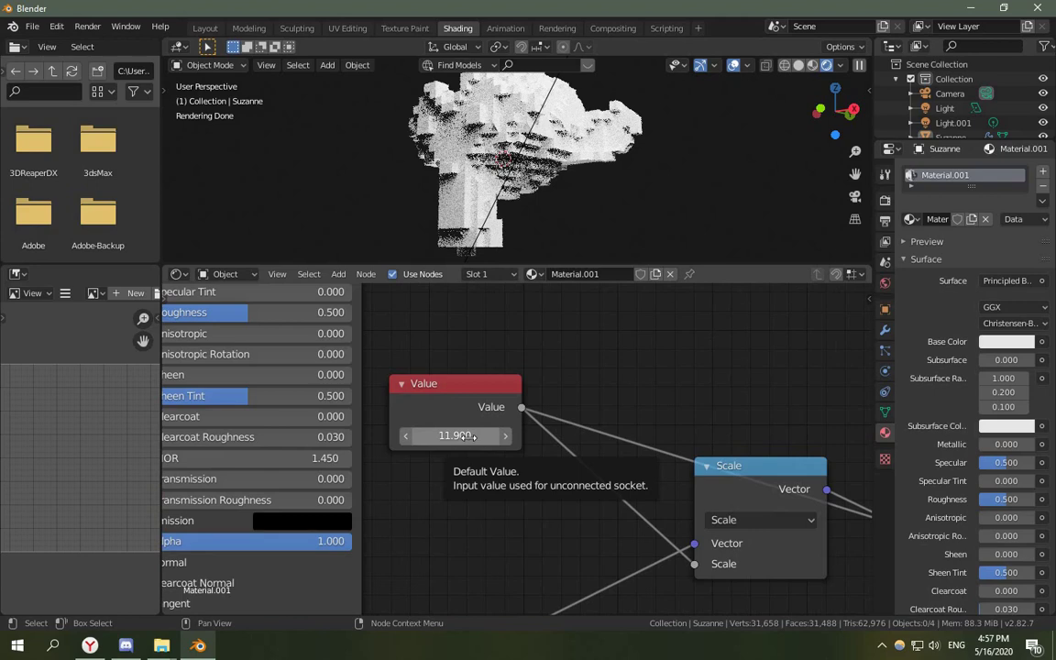
pyautogui.moveTo(472, 437); pyautogui.dragTo(378, 437)
pyautogui.moveTo(491, 439); pyautogui.dragTo(266, 439)
pyautogui.moveTo(394, 439); pyautogui.dragTo(474, 436)
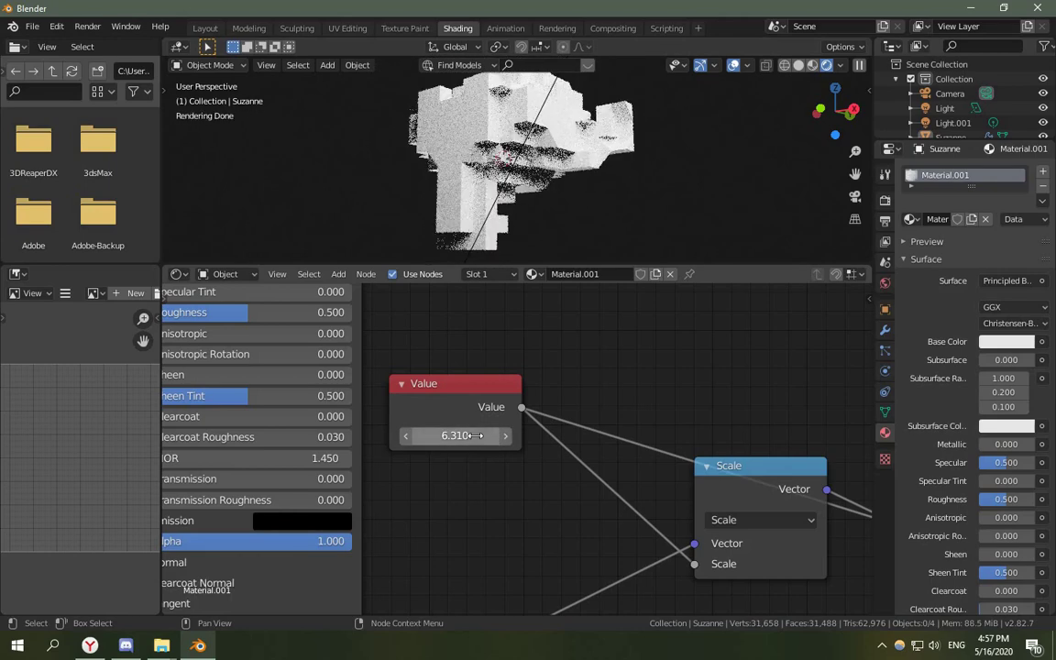
# Move the Material Output node further away from Subtract to make room between them.
pyautogui.scroll(-5, 548, 444)
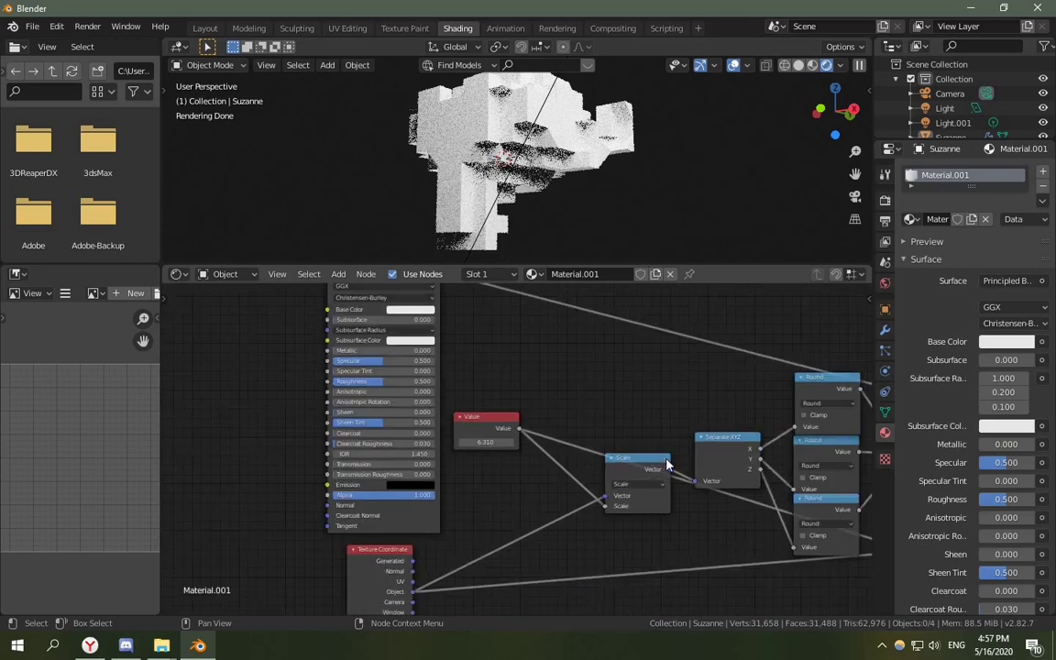
pyautogui.moveTo(549, 443); pyautogui.dragTo(380, 405, button='middle')
pyautogui.scroll(7, 473, 434)
pyautogui.scroll(-5, 719, 400)
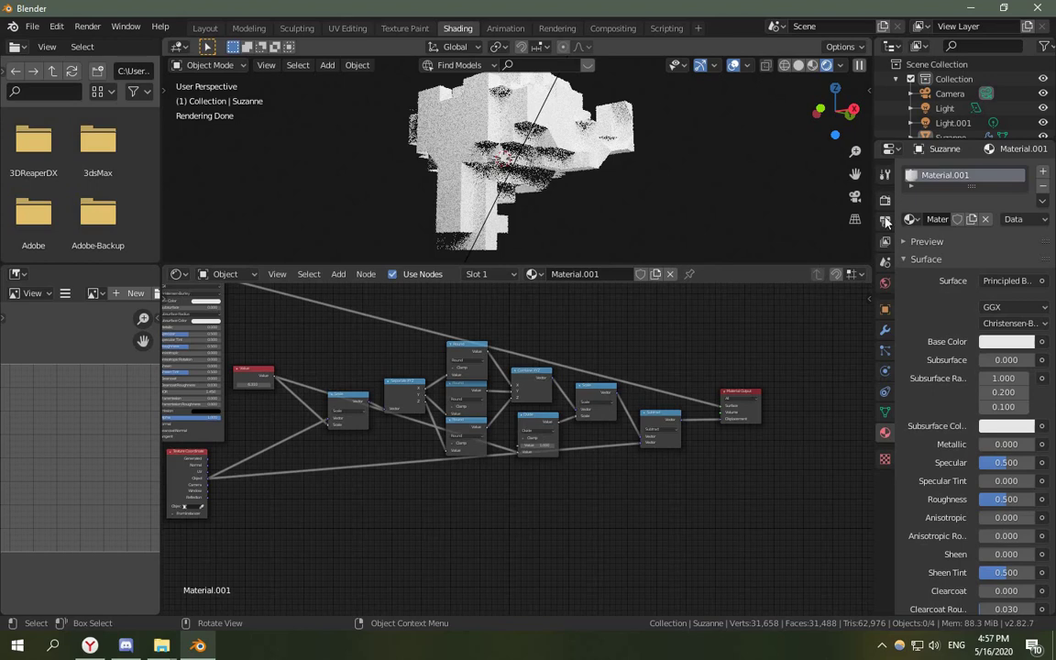
pyautogui.scroll(-2, 587, 421)
pyautogui.moveTo(612, 429); pyautogui.dragTo(510, 437, button='middle')
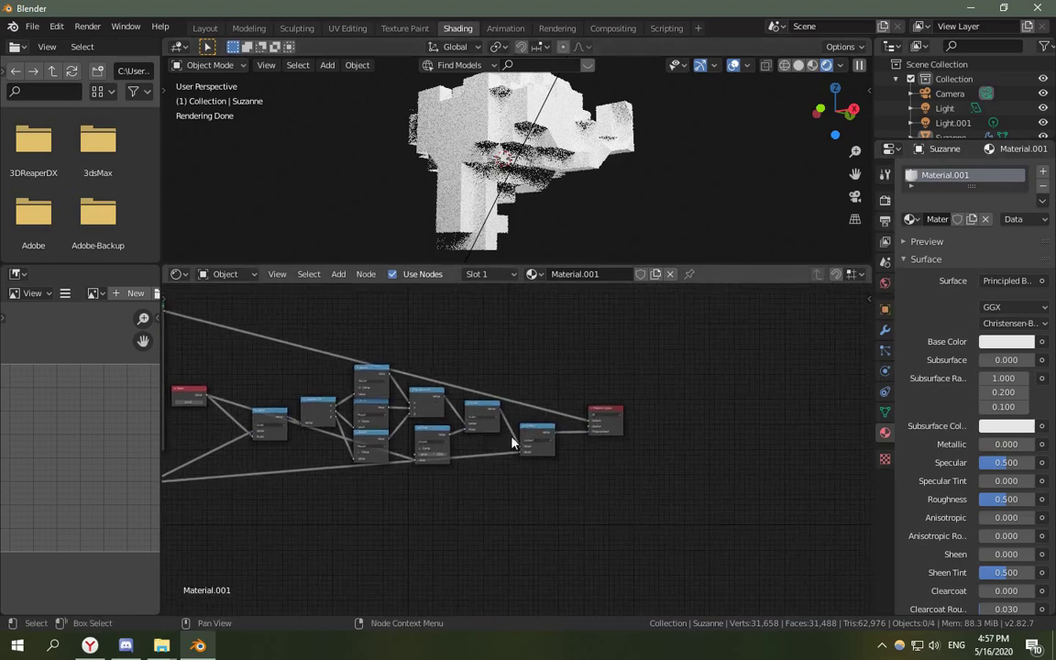
pyautogui.scroll(4, 511, 437)
pyautogui.moveTo(634, 396); pyautogui.dragTo(827, 393)
# Insert a MixRGB node on the displacement link between Subtract and Material Output.
pyautogui.scroll(-5, 579, 410)
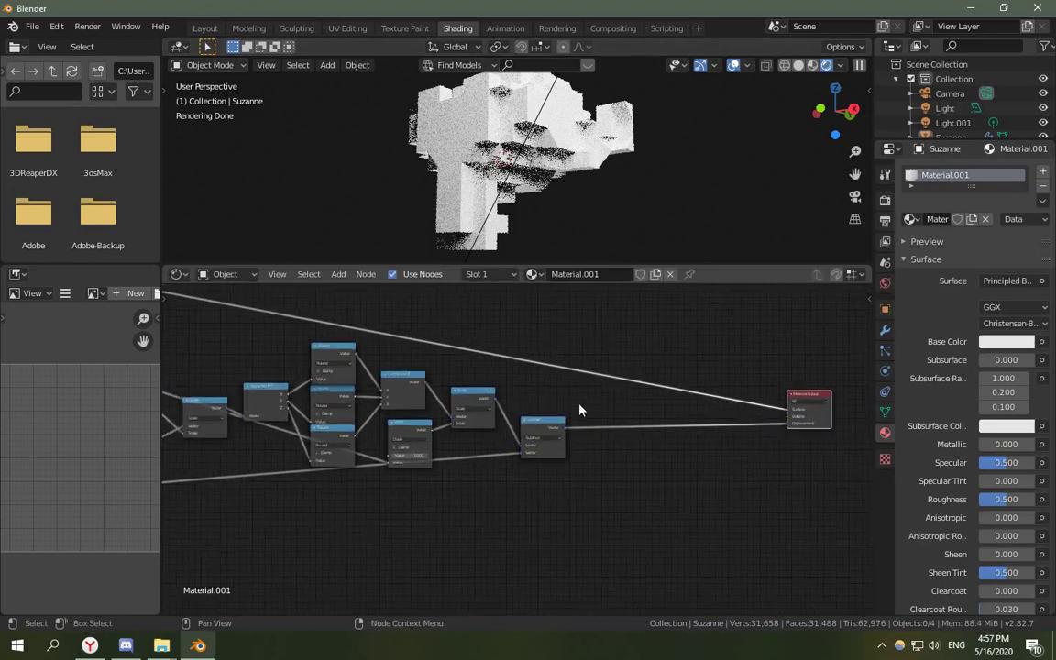
pyautogui.moveTo(579, 410); pyautogui.dragTo(511, 431, button='middle')
pyautogui.scroll(6, 515, 436)
pyautogui.hotkey('shift', 'a')
pyautogui.moveTo(563, 419)
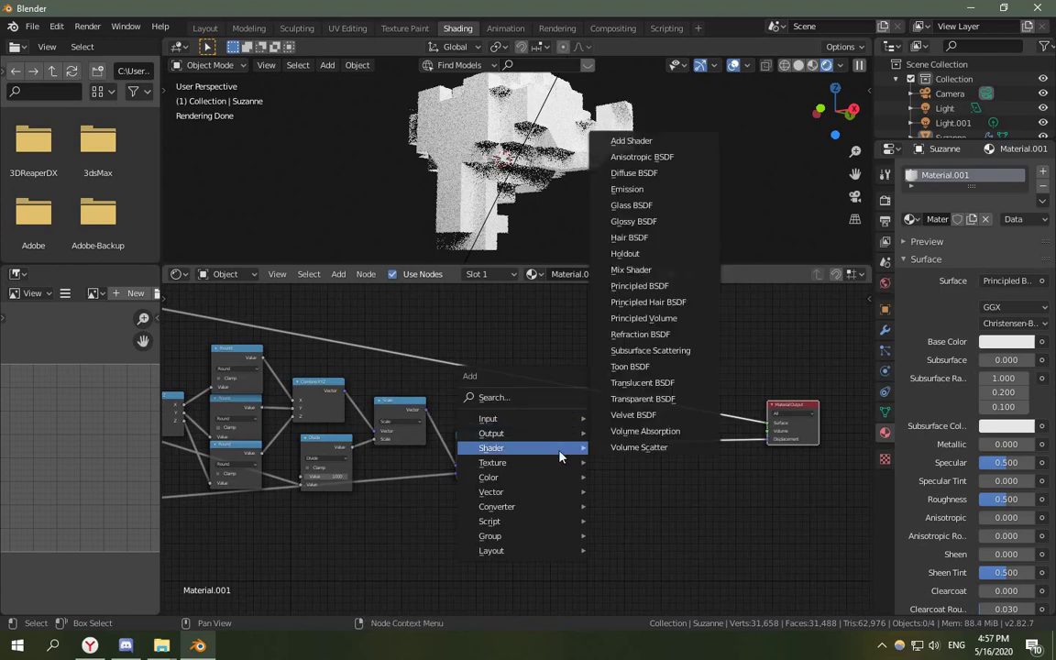
pyautogui.moveTo(553, 512)
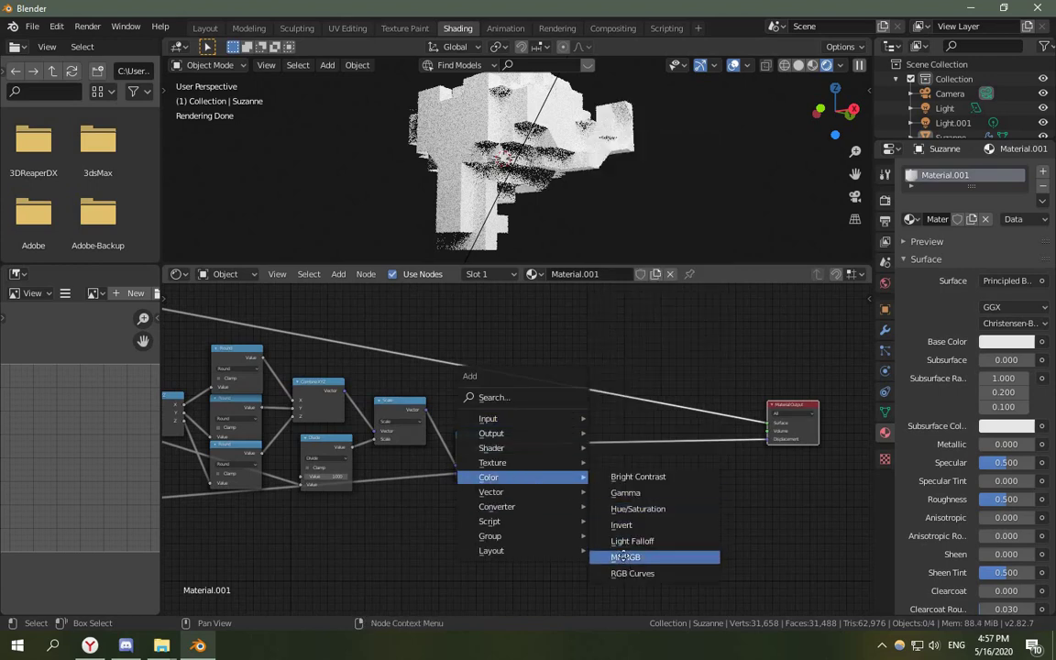
pyautogui.click(624, 556)
pyautogui.click(600, 401)
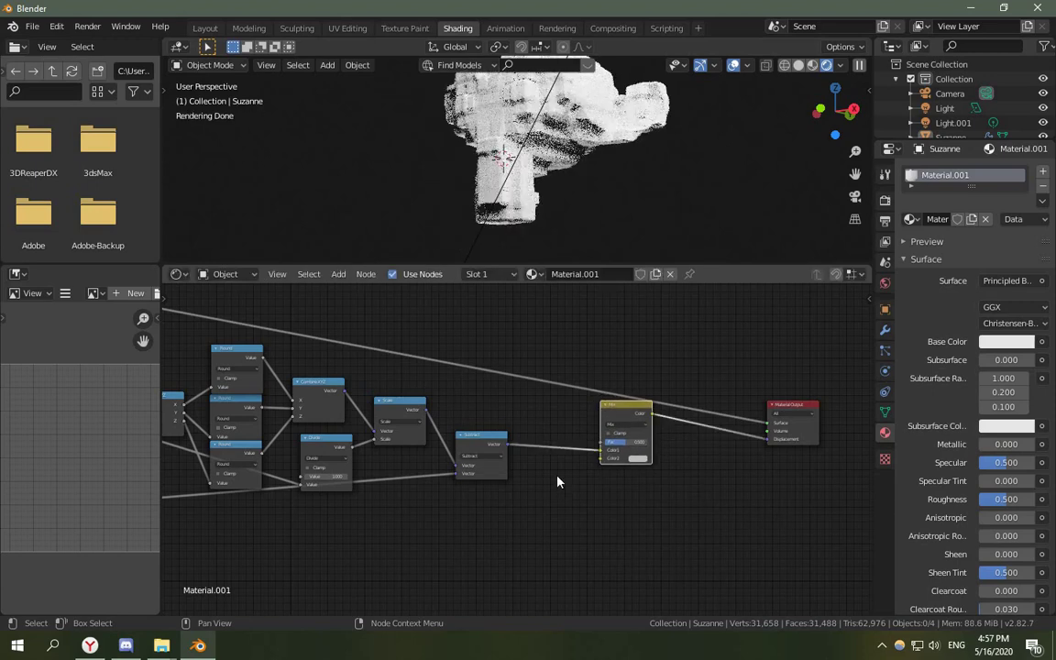
# Move Subtract's Vector link from the Mix node's Color1 input to Color2, and shift the Mix node slightly.
pyautogui.moveTo(601, 458); pyautogui.dragTo(604, 459)
pyautogui.scroll(2, 591, 453)
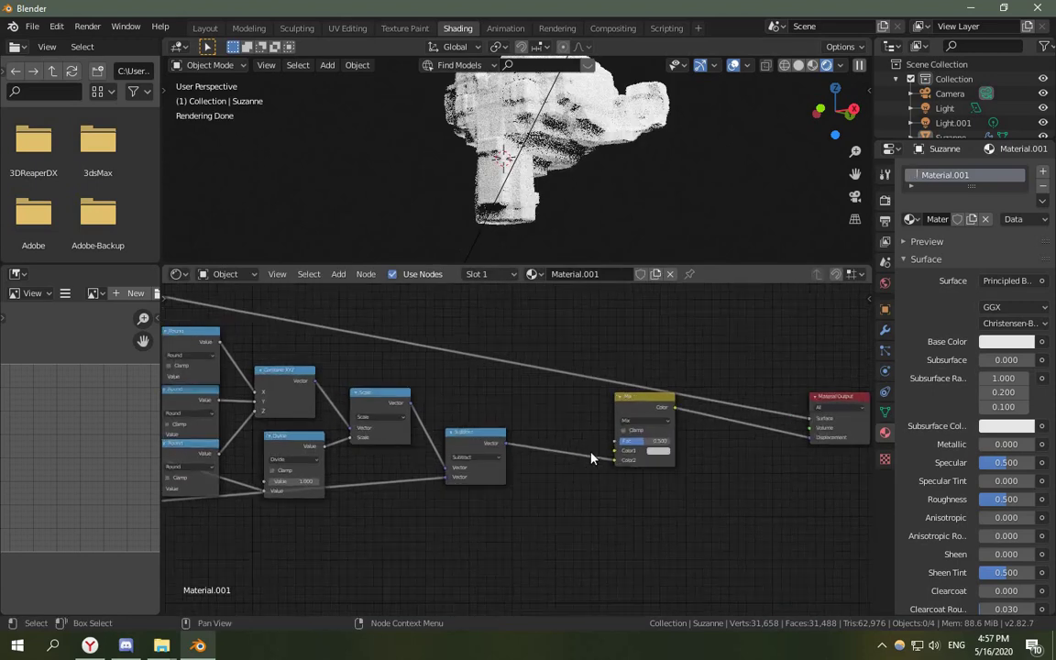
pyautogui.moveTo(664, 412)
pyautogui.mouseDown()
pyautogui.moveTo(651, 392)
pyautogui.moveTo(683, 410)
pyautogui.mouseUp()
pyautogui.scroll(-3, 624, 440)
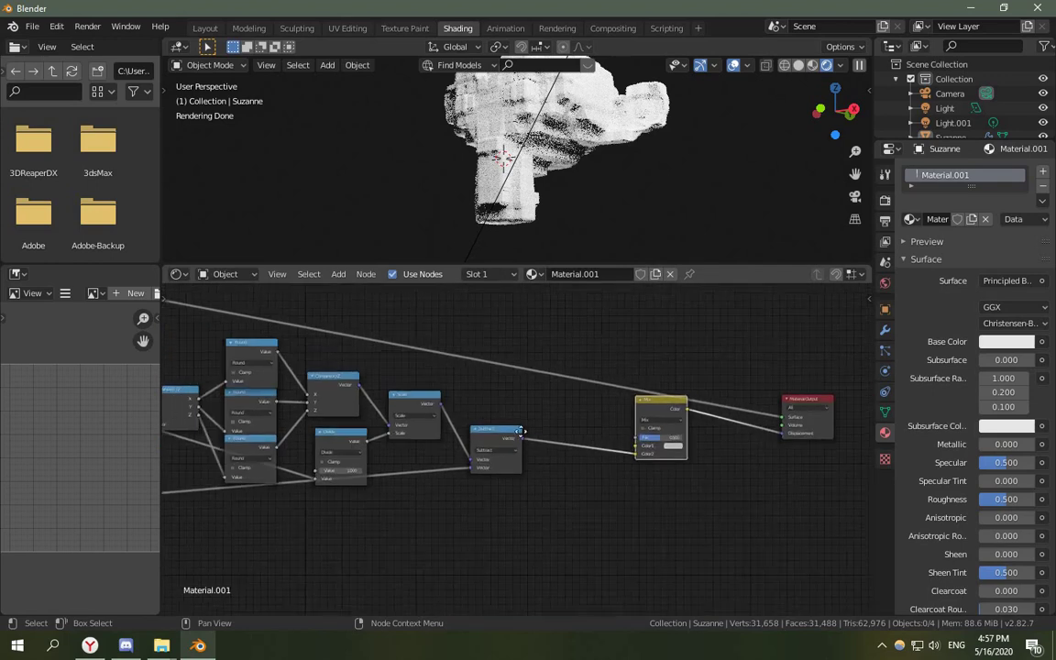
# Reposition the Subtract node slightly and examine its connection to the Mix node's Color2 input.
pyautogui.scroll(2, 738, 440)
pyautogui.moveTo(619, 474); pyautogui.dragTo(612, 436, button='middle')
pyautogui.scroll(4, 612, 436)
pyautogui.scroll(1, 612, 434)
pyautogui.moveTo(496, 377); pyautogui.dragTo(518, 388)
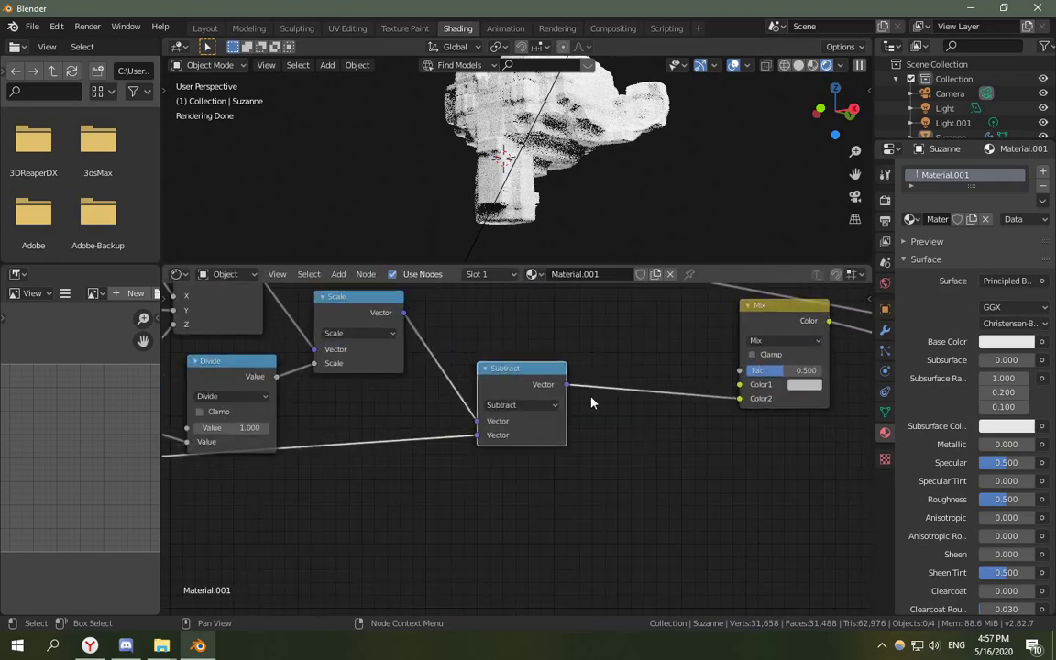
pyautogui.scroll(-7, 568, 408)
pyautogui.moveTo(527, 414); pyautogui.dragTo(443, 453, button='middle')
pyautogui.scroll(5, 443, 454)
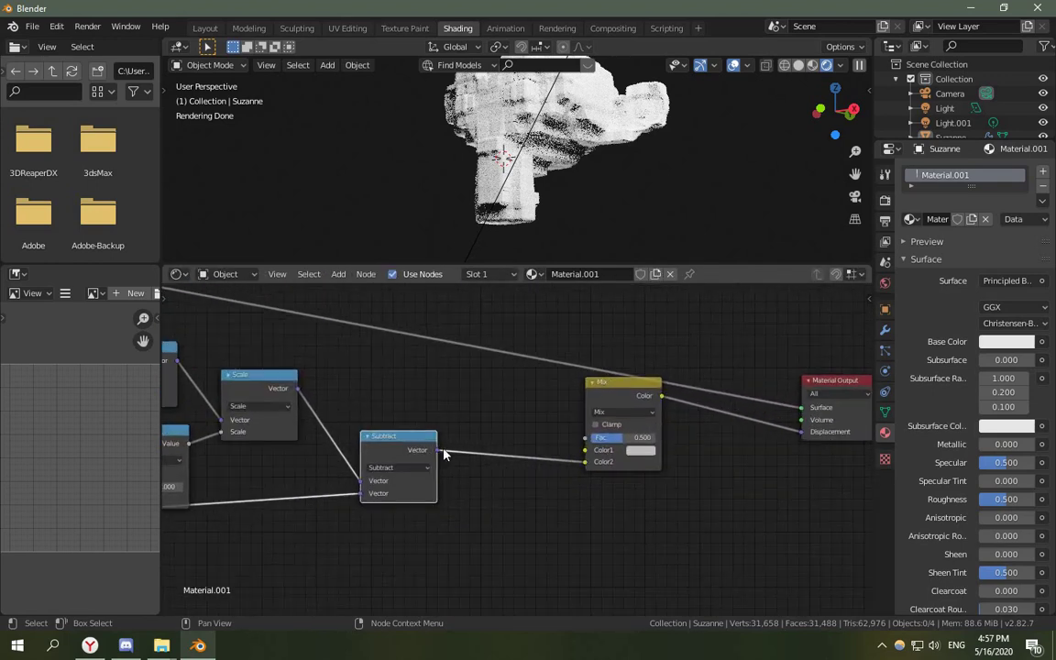
pyautogui.scroll(-1, 537, 450)
pyautogui.moveTo(541, 449); pyautogui.dragTo(625, 463, button='middle')
pyautogui.scroll(3, 629, 464)
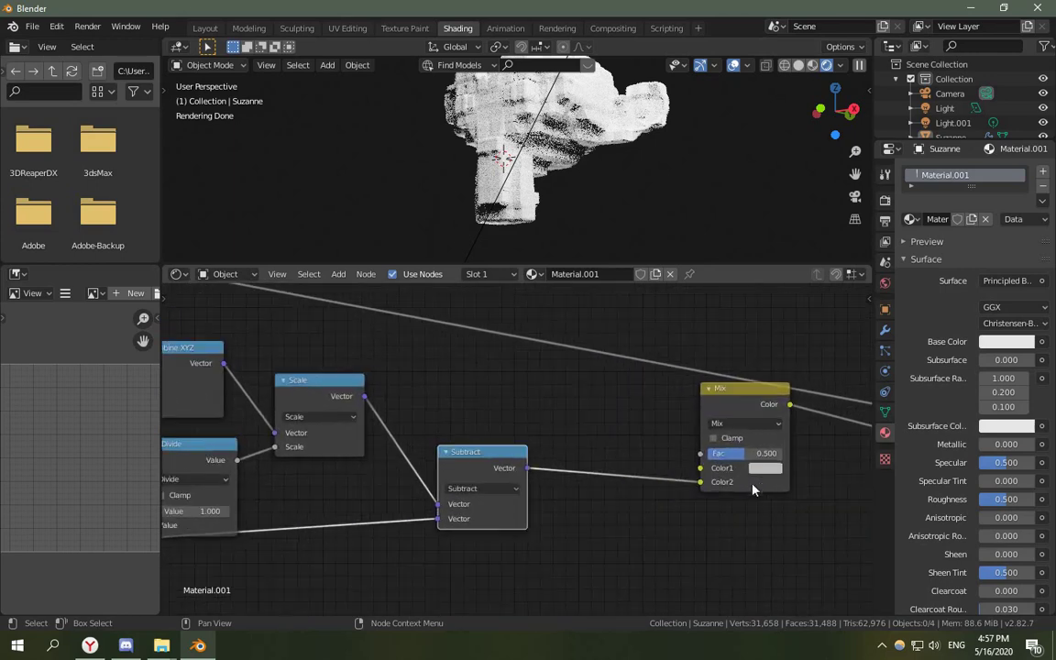
# Examine the links running from Subtract through the Mix node's Color2 input to the Material Output.
pyautogui.moveTo(752, 489); pyautogui.dragTo(445, 466, button='middle')
pyautogui.scroll(1, 445, 465)
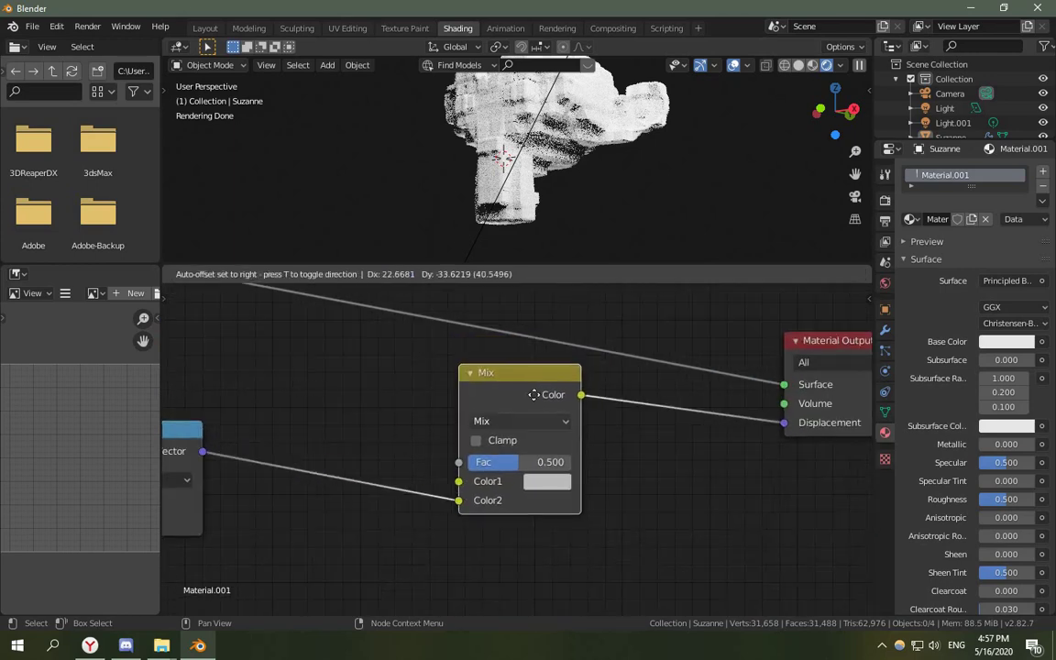
pyautogui.moveTo(292, 458); pyautogui.dragTo(514, 440, button='middle')
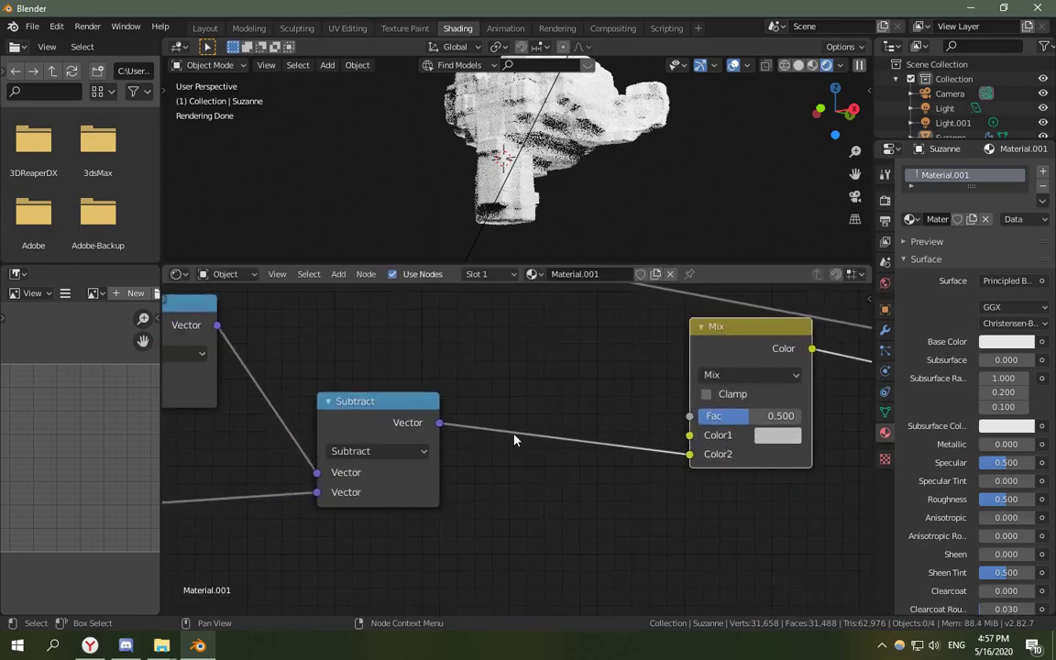
pyautogui.scroll(-4, 515, 434)
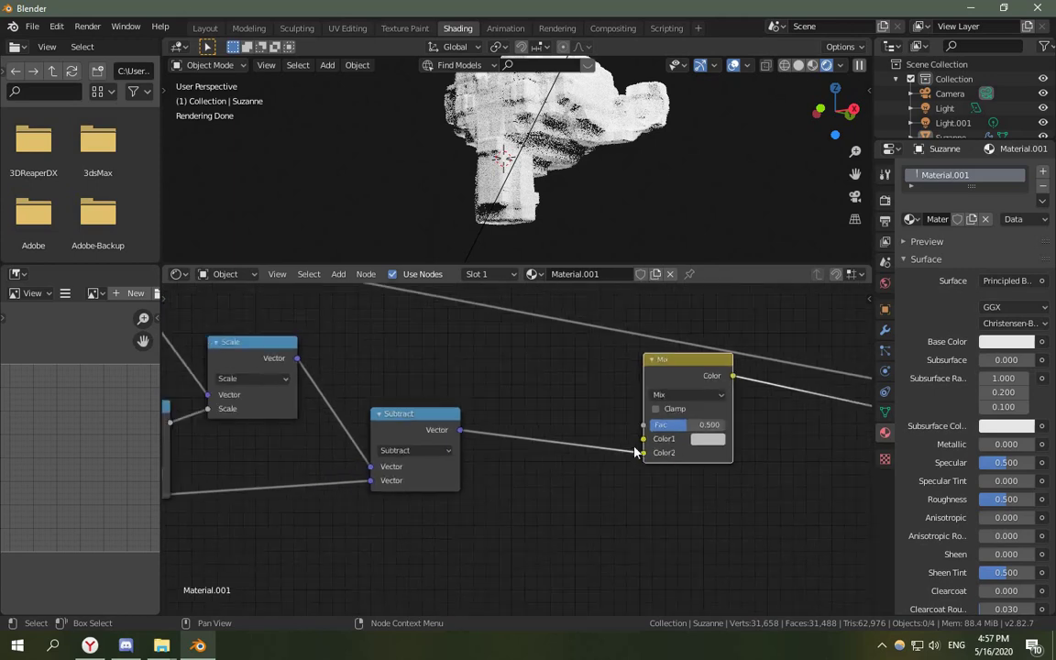
pyautogui.moveTo(516, 455); pyautogui.dragTo(456, 445, button='middle')
pyautogui.scroll(3, 420, 431)
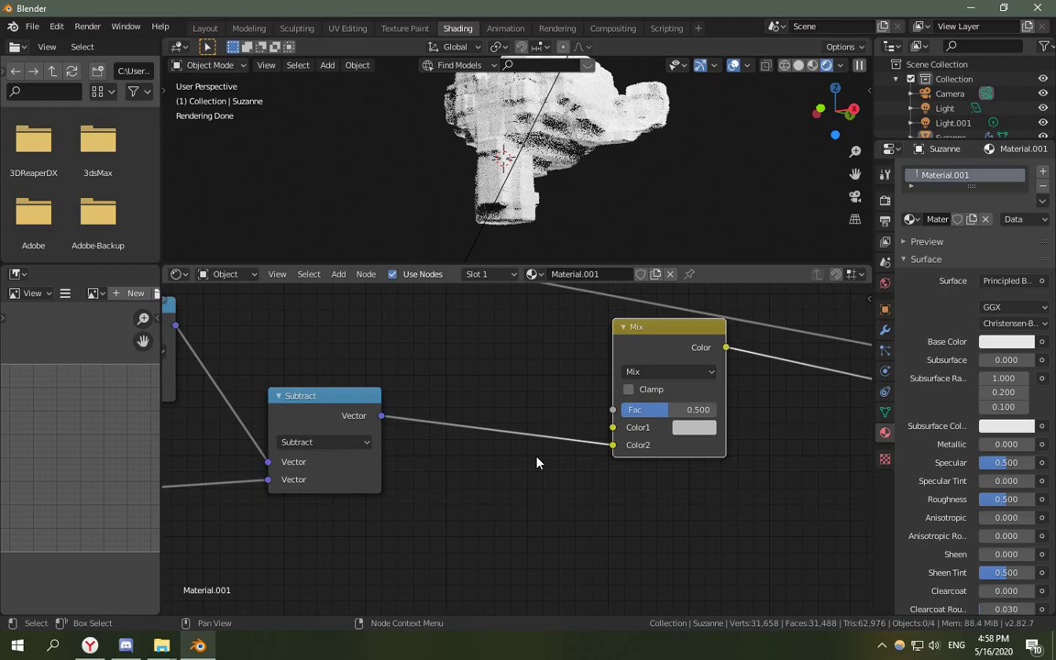
pyautogui.scroll(-3, 549, 458)
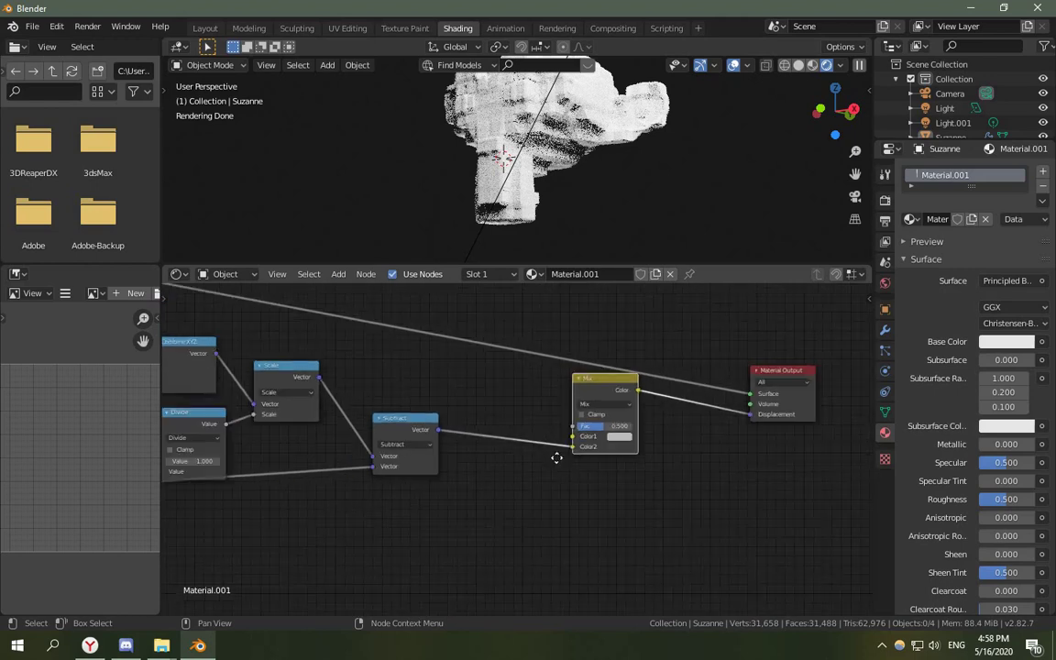
pyautogui.scroll(2, 559, 457)
# Try feeding the Texture Coordinate node's Object output into the Mix node's Color1 input.
pyautogui.moveTo(616, 393)
pyautogui.mouseDown()
pyautogui.moveTo(619, 423)
pyautogui.moveTo(601, 393)
pyautogui.mouseUp()
pyautogui.scroll(-4, 601, 393)
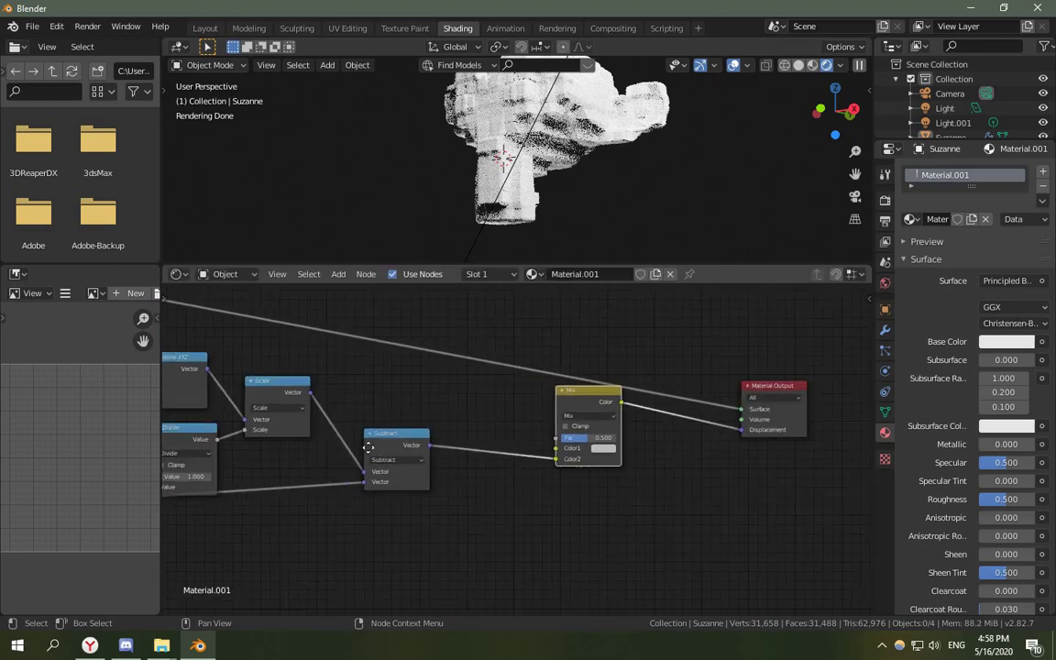
pyautogui.scroll(2, 346, 412)
pyautogui.scroll(-1, 442, 425)
pyautogui.moveTo(449, 428); pyautogui.dragTo(349, 425, button='middle')
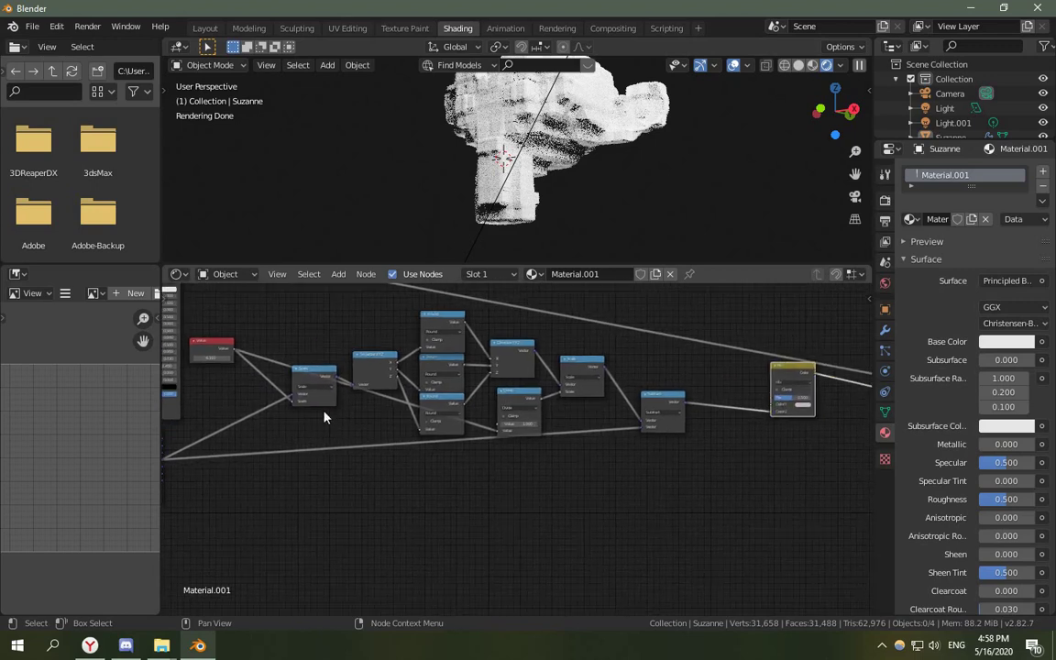
pyautogui.scroll(-1, 302, 440)
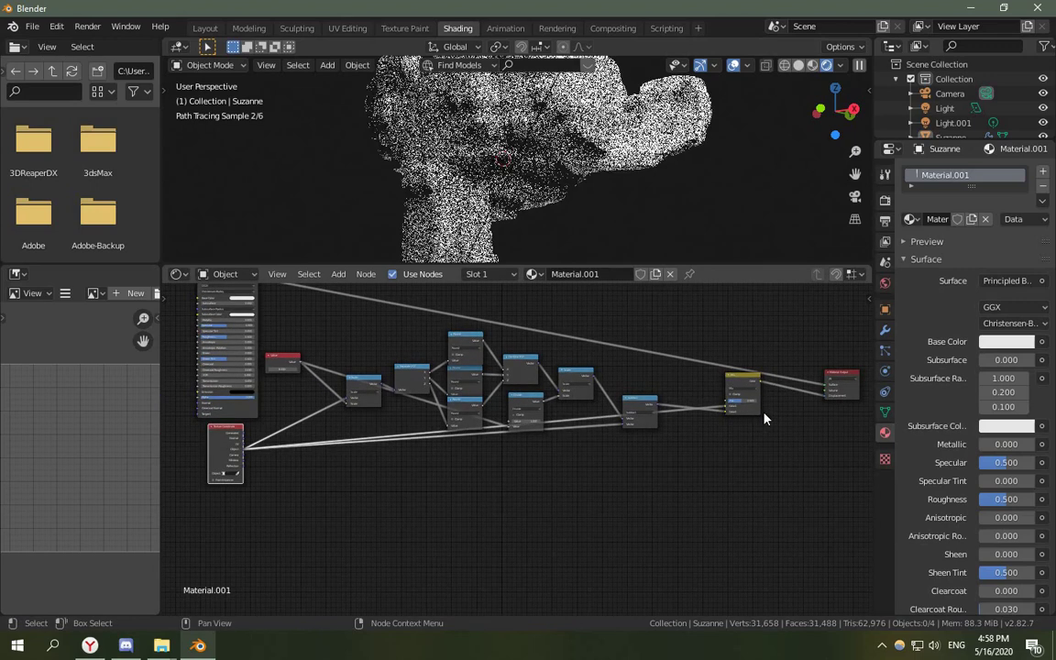
# Check the links into the Mix node's Color1 and Color2 inputs and shift the node slightly.
pyautogui.scroll(2, 760, 417)
pyautogui.moveTo(760, 417); pyautogui.dragTo(384, 478, button='middle')
pyautogui.scroll(2, 357, 467)
pyautogui.moveTo(330, 454); pyautogui.dragTo(596, 469, button='middle')
pyautogui.scroll(4, 596, 469)
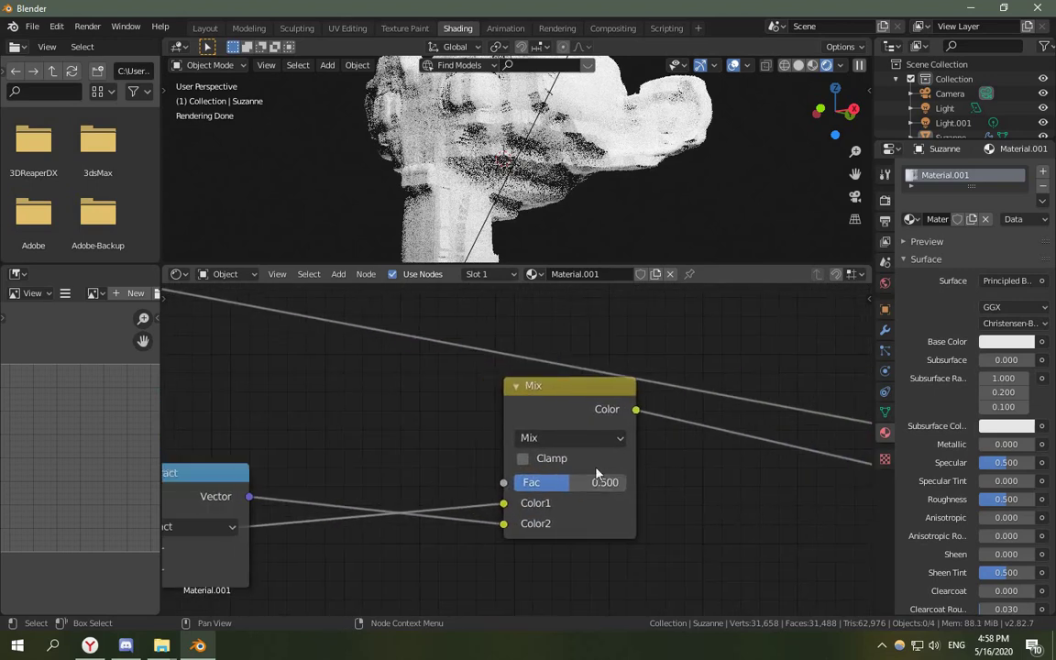
pyautogui.scroll(-9, 593, 469)
pyautogui.moveTo(536, 434)
pyautogui.mouseDown()
pyautogui.moveTo(545, 453)
pyautogui.moveTo(515, 429)
pyautogui.mouseUp()
pyautogui.scroll(6, 515, 472)
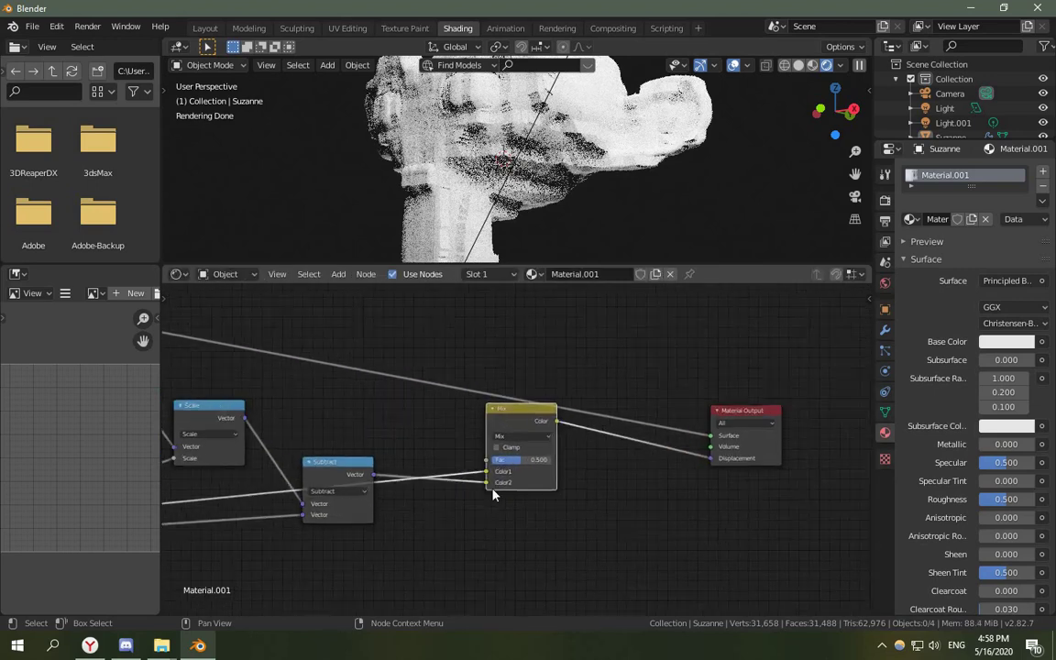
# Lower the Mix node's Fac to 0, view the monkey head, and raise Fac to 1.
pyautogui.moveTo(523, 470); pyautogui.dragTo(479, 465)
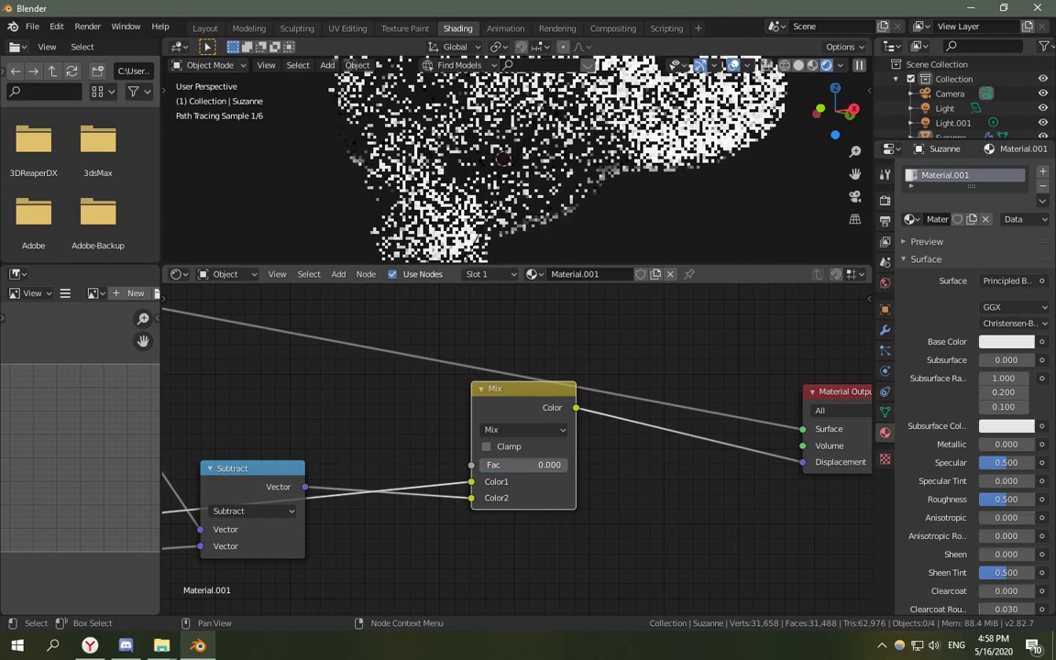
pyautogui.scroll(-2, 504, 188)
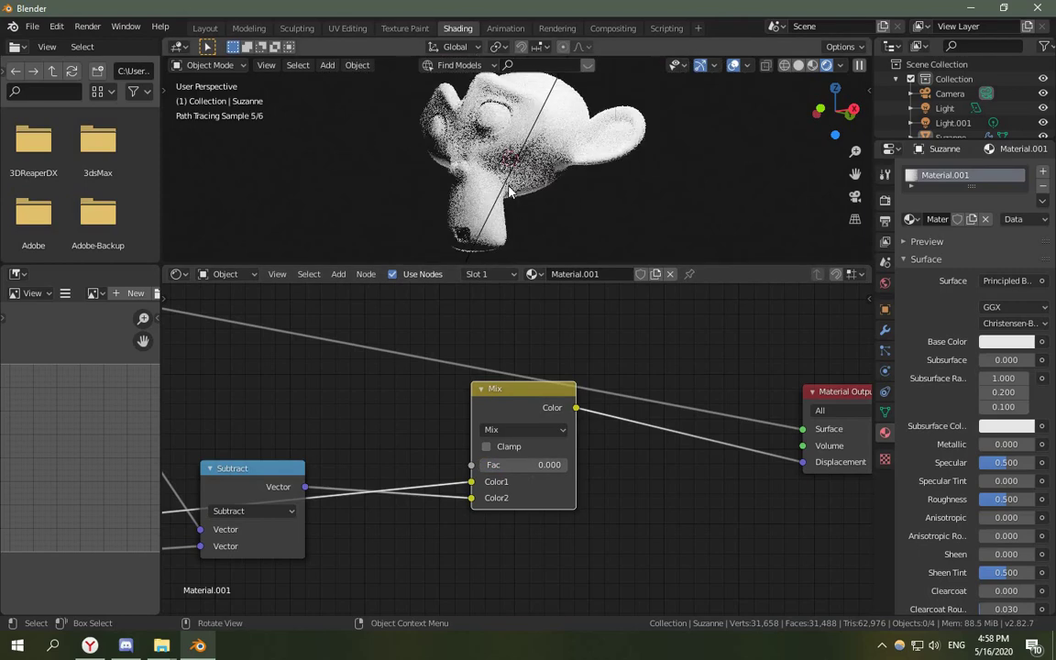
pyautogui.scroll(-1, 526, 453)
pyautogui.scroll(1, 541, 473)
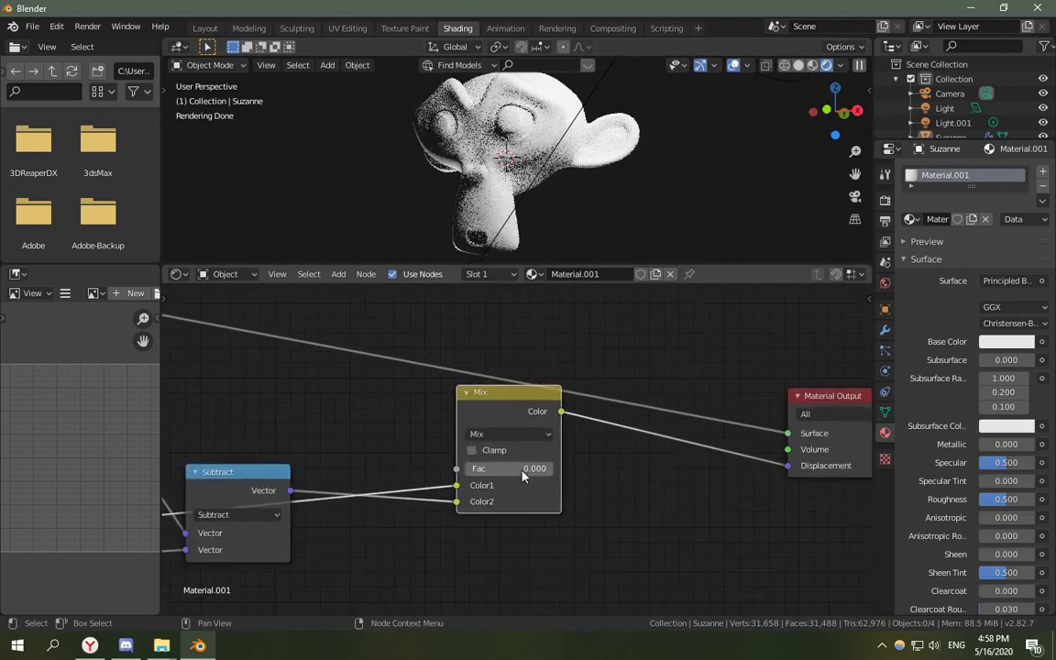
pyautogui.moveTo(478, 472); pyautogui.dragTo(568, 473)
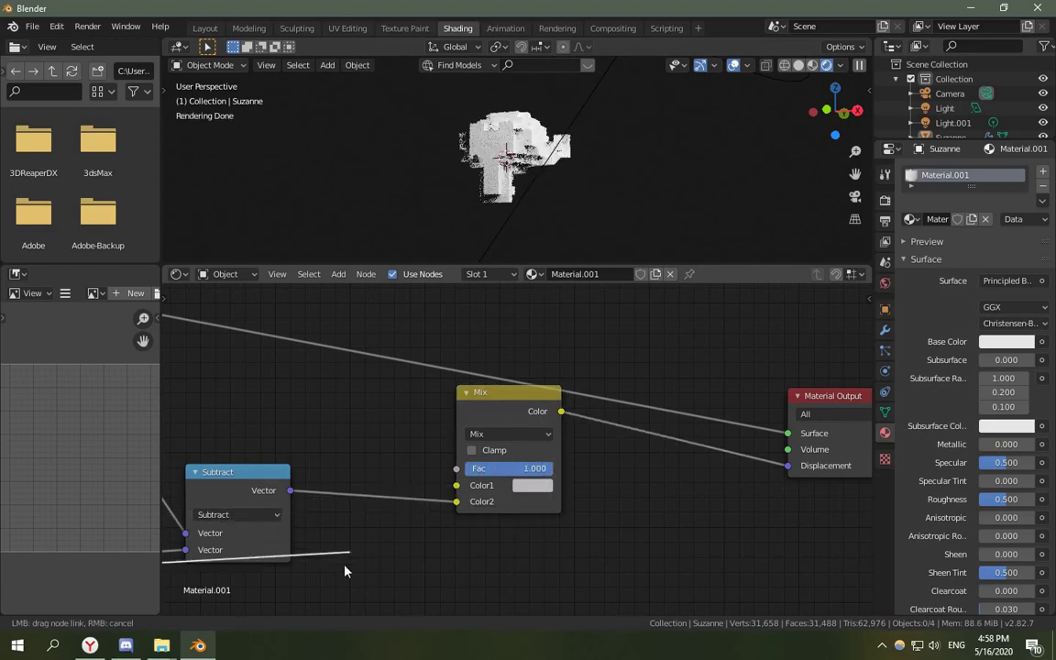
# Detach the texture coordinate link from the Mix node's Color1 input and set Color1 to black.
pyautogui.click(548, 485)
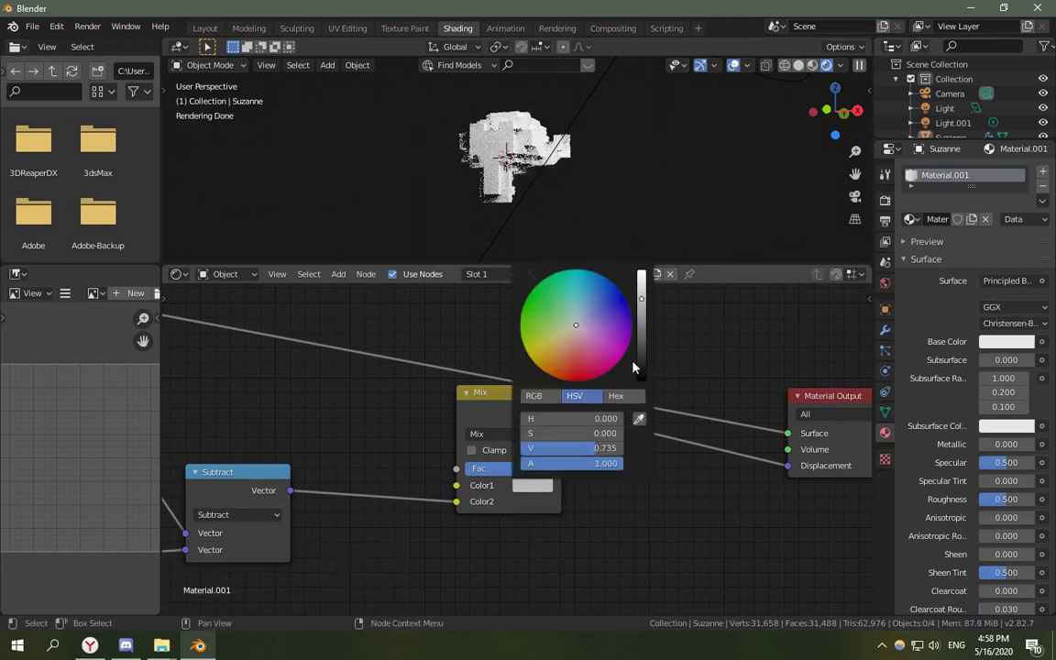
pyautogui.click(640, 374)
pyautogui.scroll(2, 519, 449)
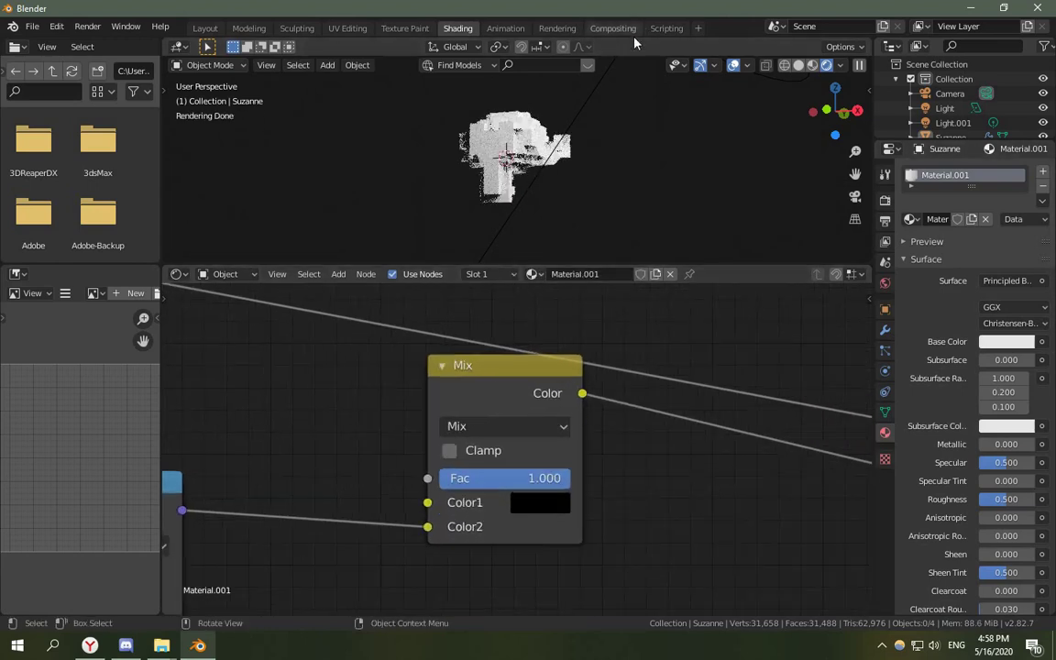
# Vary the Mix node's Fac, returning it to 1, and inspect the monkey head's displacement from another angle.
pyautogui.moveTo(519, 479); pyautogui.dragTo(572, 476)
pyautogui.moveTo(459, 151); pyautogui.dragTo(489, 160, button='middle')
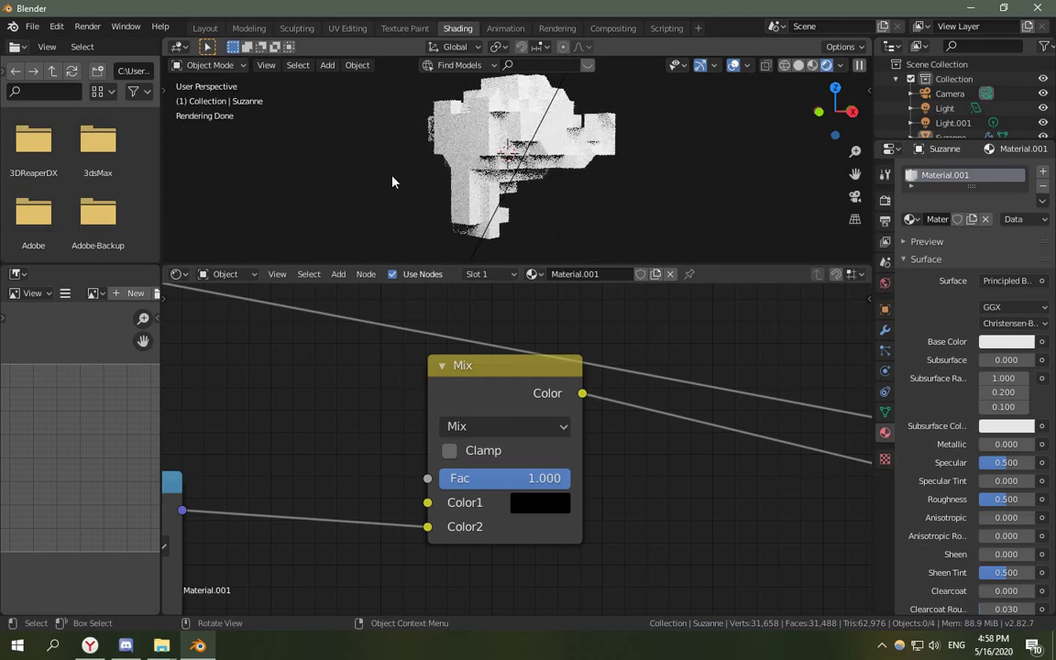
pyautogui.moveTo(550, 477)
pyautogui.mouseDown()
pyautogui.moveTo(440, 484)
pyautogui.moveTo(568, 478)
pyautogui.mouseUp()
# Reposition the Mix node and the Material Output node to tidy the end of the node tree.
pyautogui.moveTo(515, 396); pyautogui.dragTo(601, 450)
pyautogui.scroll(-7, 604, 444)
pyautogui.moveTo(574, 449); pyautogui.dragTo(517, 410, button='middle')
pyautogui.scroll(-2, 642, 417)
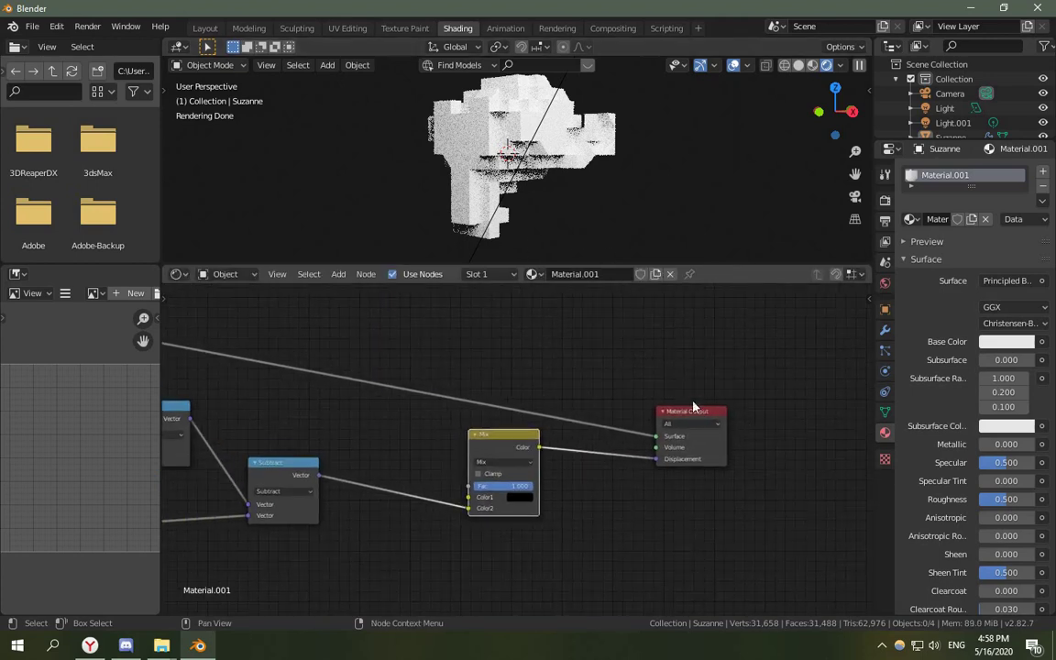
pyautogui.moveTo(693, 409); pyautogui.dragTo(673, 386)
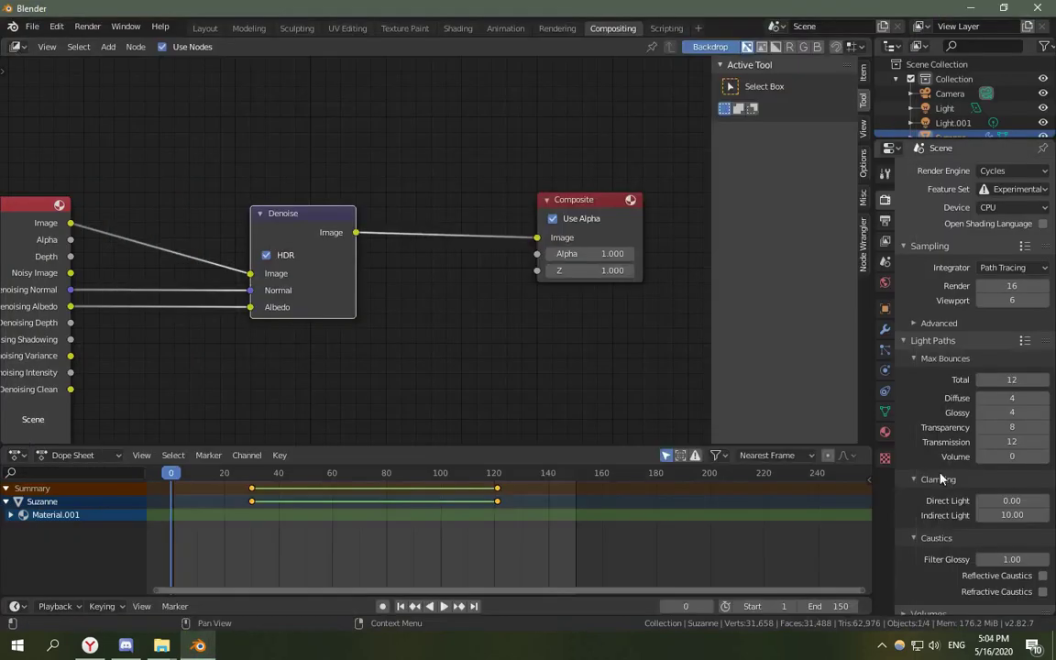
# Expand the Advanced sampling settings for the Cycles render.
pyautogui.click(936, 325)
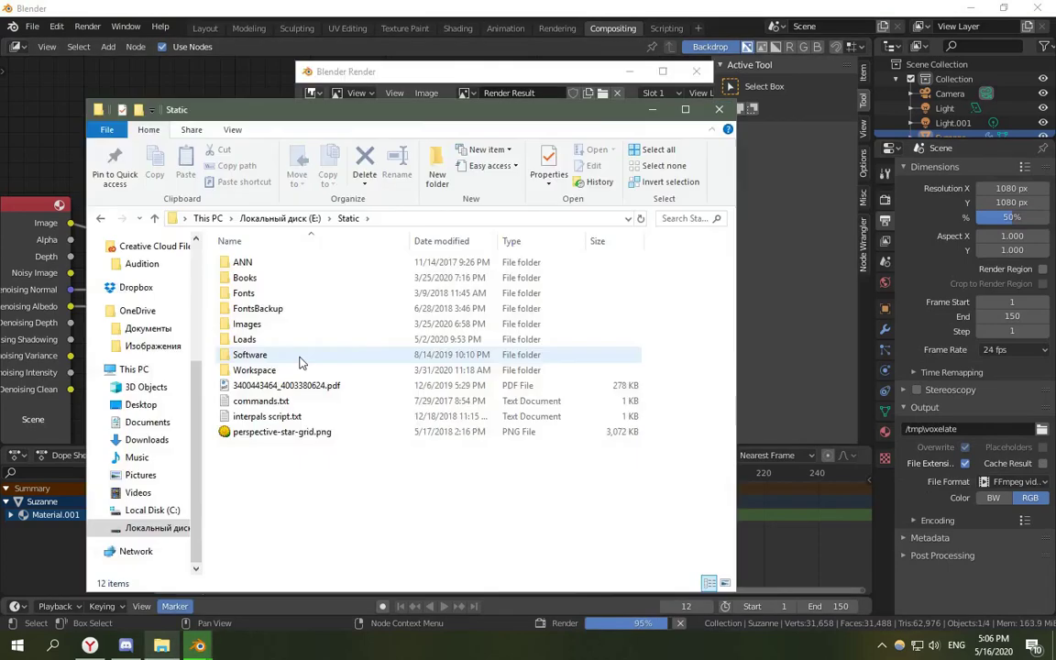